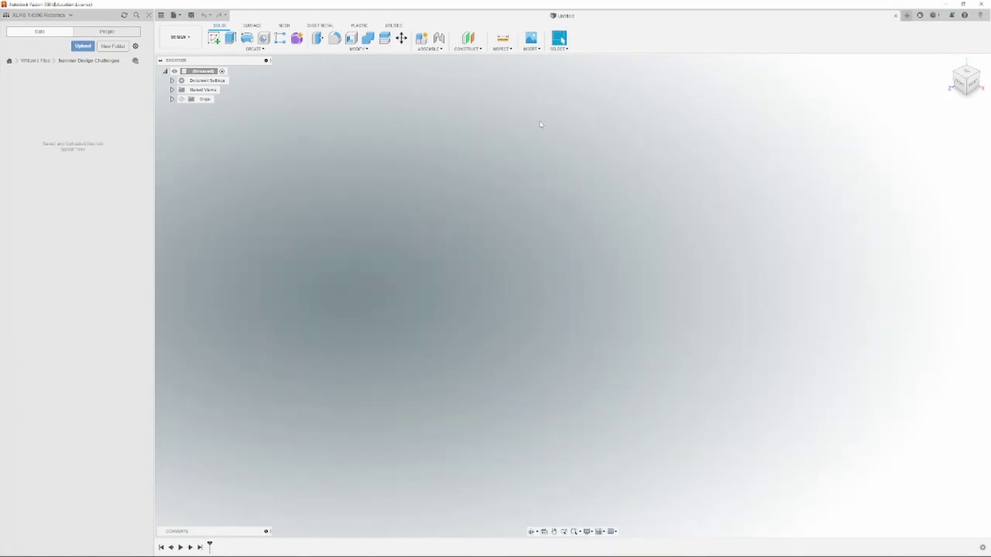
Step: Start a sketch on the horizontal XZ origin plane and set up a two-point rectangle with construction lines
{"action": "left_click", "coordinate": [213, 37]}
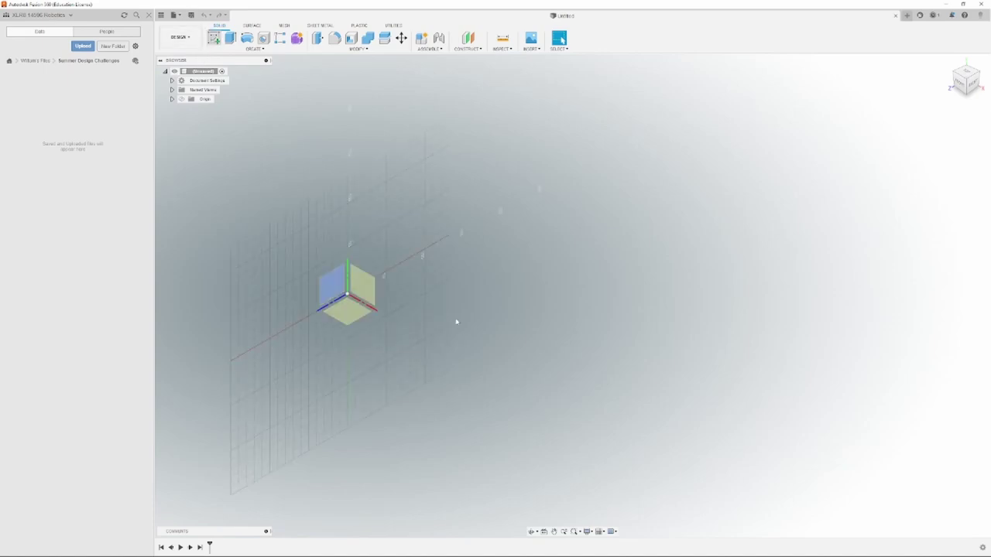
{"action": "left_click", "coordinate": [363, 290]}
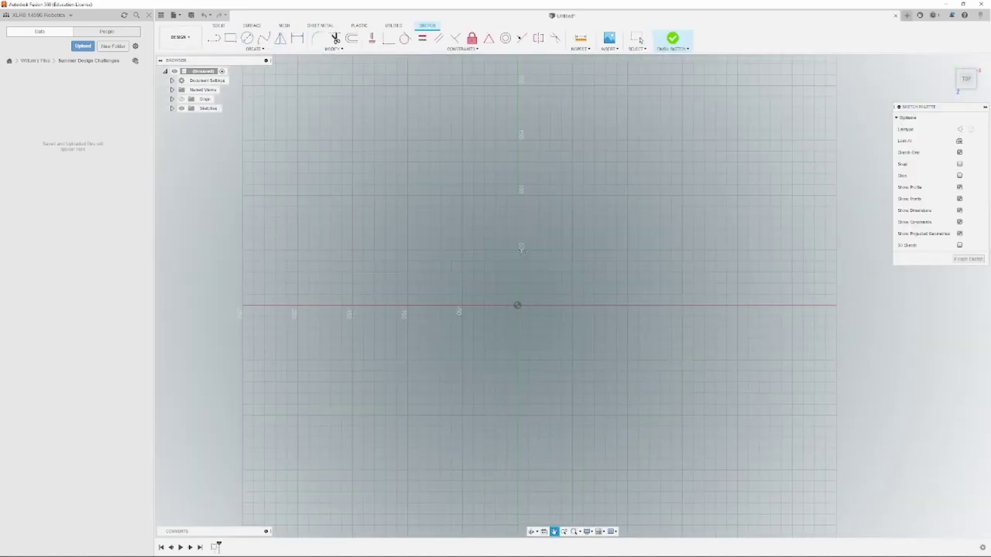
{"action": "left_click", "coordinate": [231, 40]}
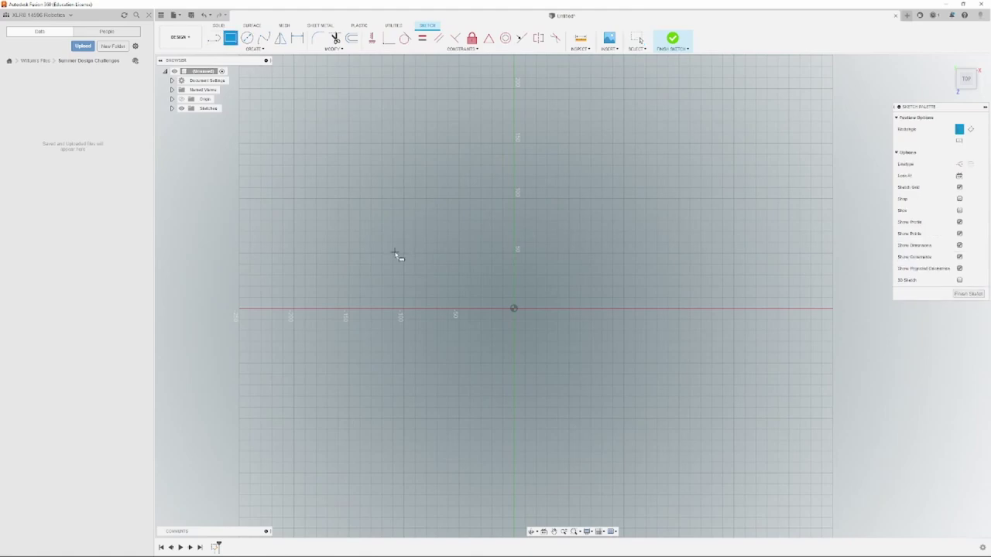
{"action": "key", "text": "c"}
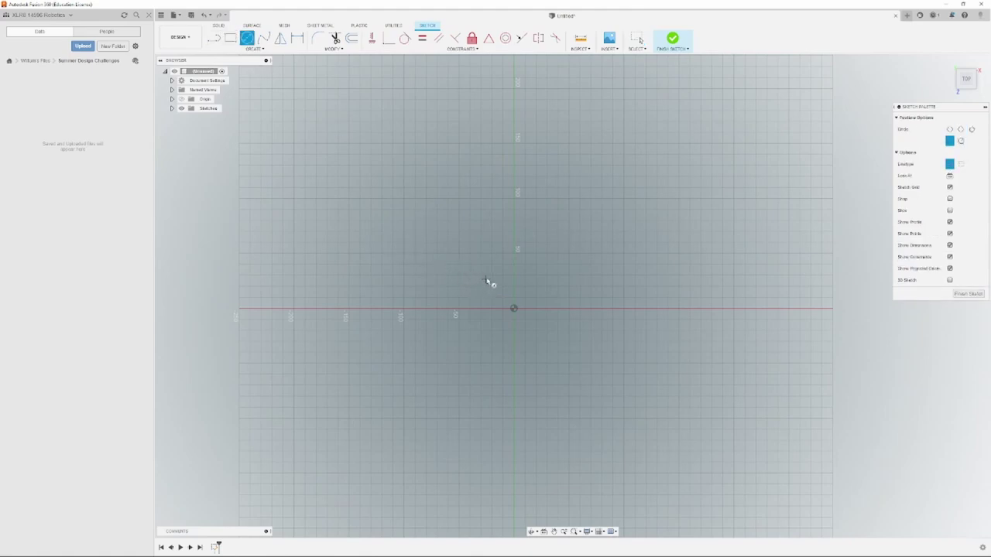
{"action": "key", "text": "r"}
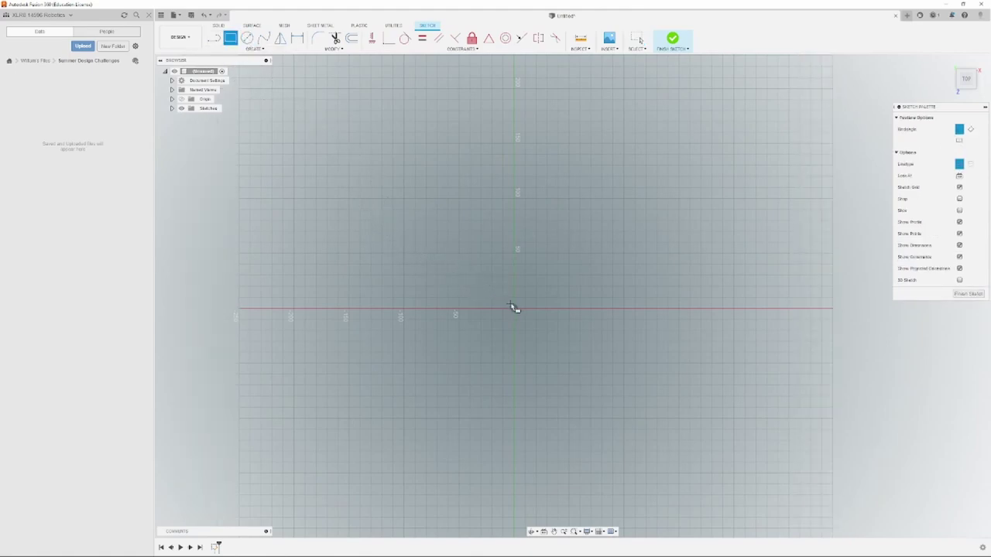
Step: Draw a construction rectangle up and to the left from the origin, 7.5 in wide and 12 in high
{"action": "left_click", "coordinate": [513, 308]}
{"action": "middle_click_drag", "start_coordinate": [416, 186], "coordinate": [499, 246]}
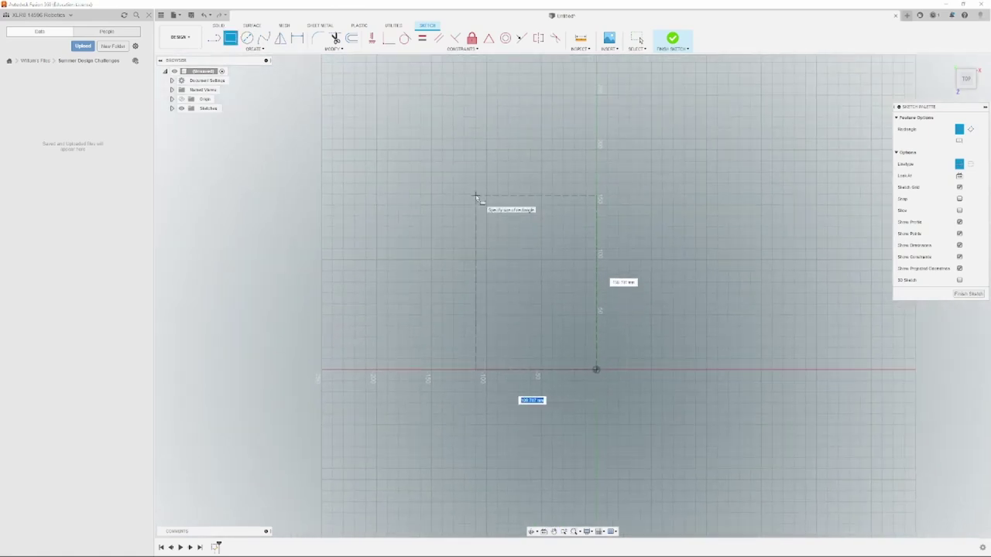
{"action": "type", "text": "8"}
{"action": "key", "text": "Tab"}
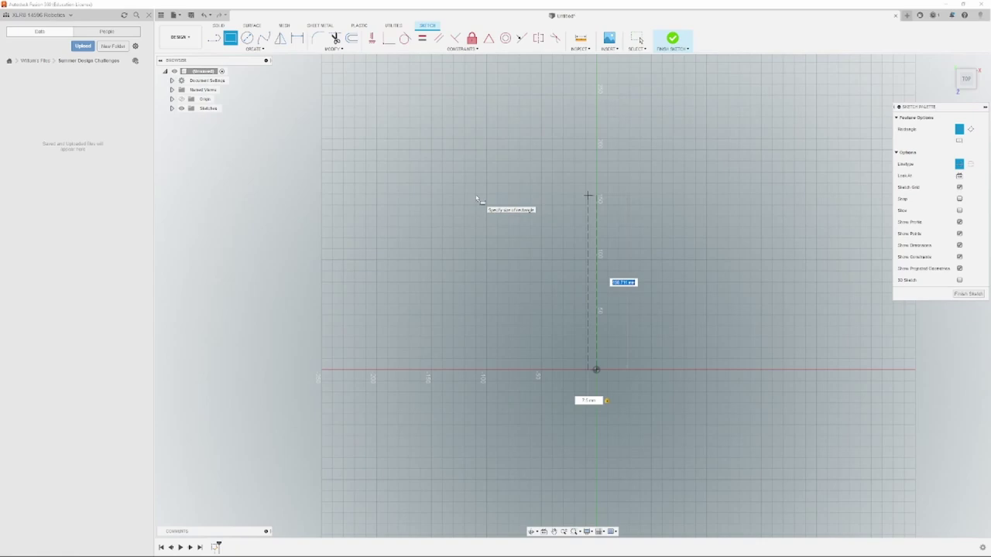
{"action": "type", "text": "10"}
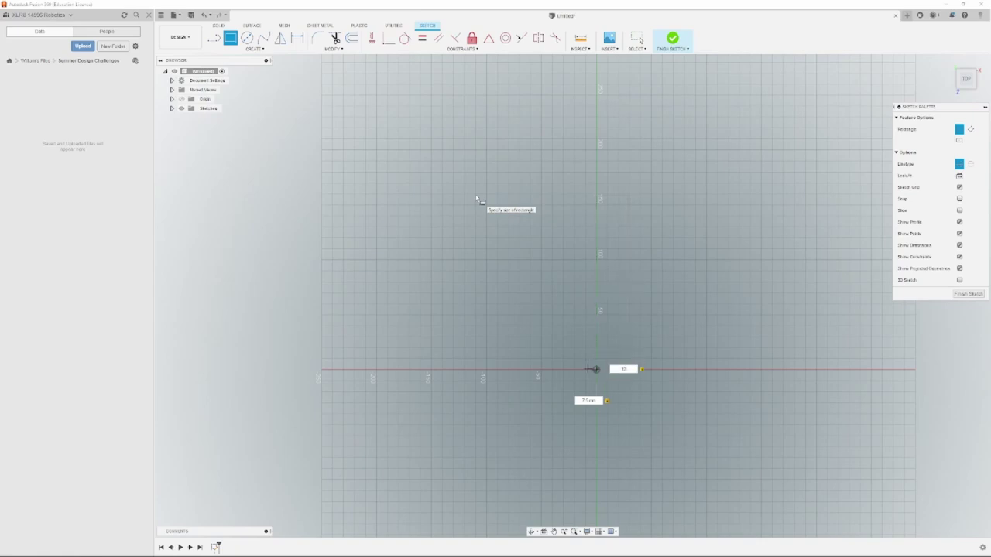
{"action": "key", "text": "Tab"}
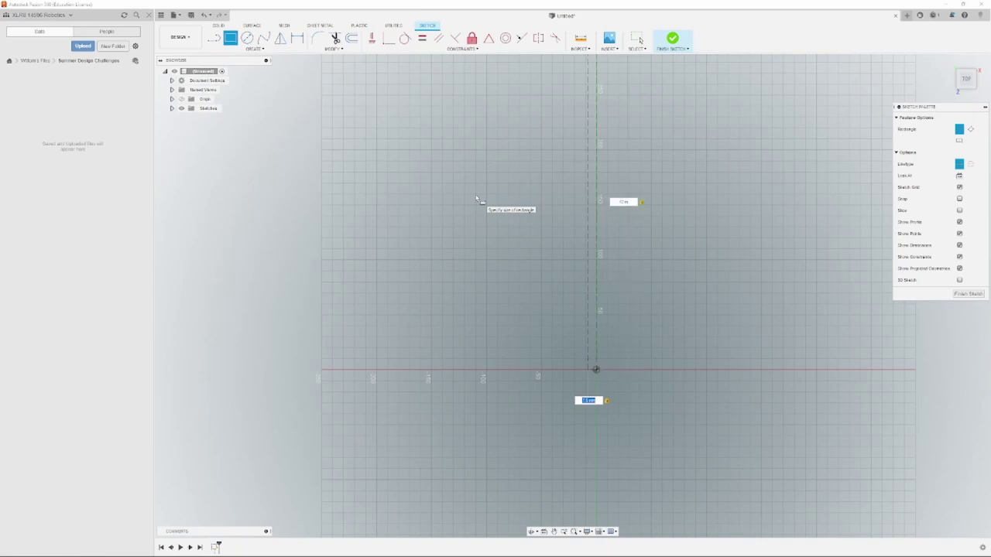
{"action": "key", "text": "Right"}
{"action": "key", "text": "BackSpace"}
{"action": "key", "text": "BackSpace"}
{"action": "type", "text": "in"}
{"action": "key", "text": "Return"}
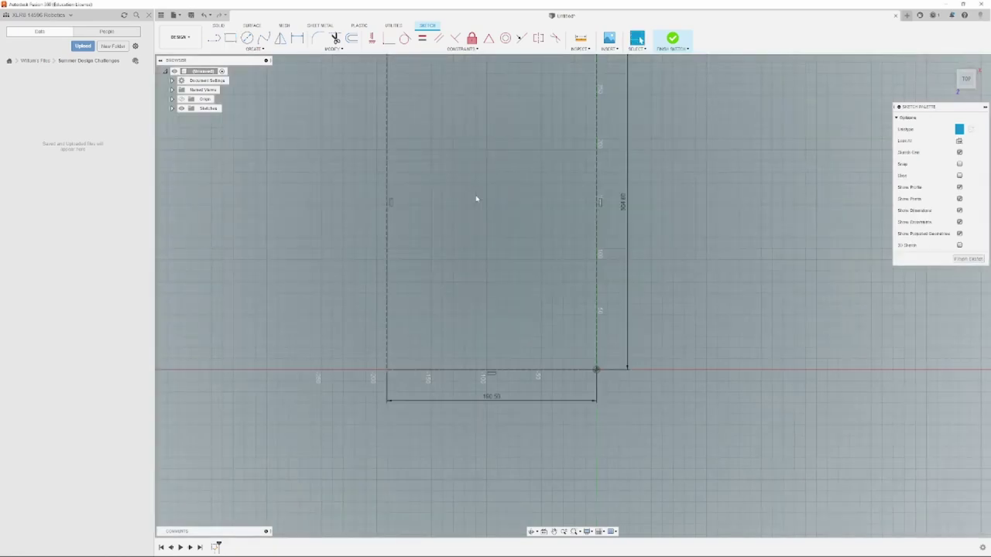
Step: Draw vertical and horizontal construction centerlines between the midpoints of the rectangle's opposite sides, and finish the sketch
{"action": "scroll", "coordinate": [517, 129], "scroll_direction": "down", "scroll_amount": 1}
{"action": "mouse_move", "coordinate": [525, 118]}
{"action": "middle_mouse_down"}
{"action": "mouse_move", "coordinate": [545, 246]}
{"action": "mouse_move", "coordinate": [537, 192]}
{"action": "middle_mouse_up"}
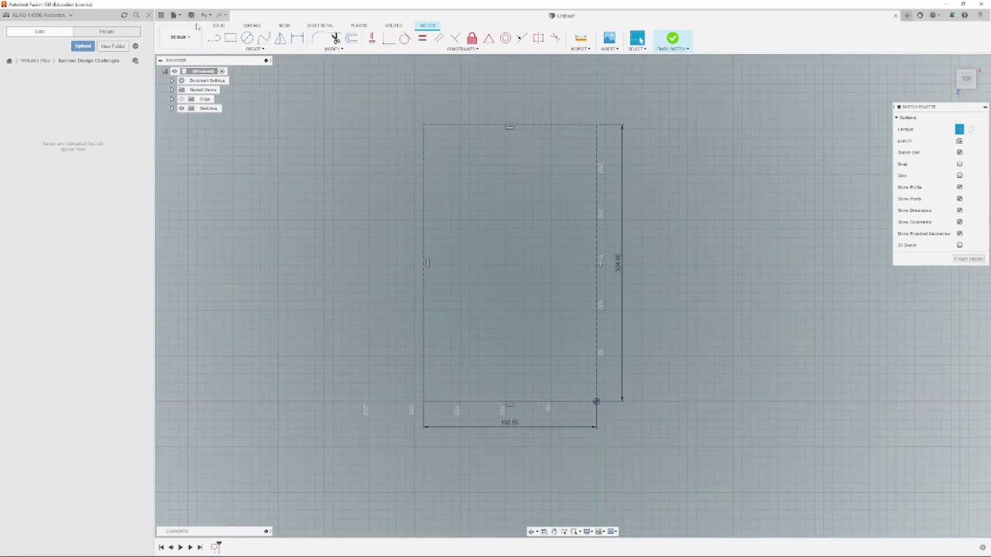
{"action": "left_click", "coordinate": [214, 38]}
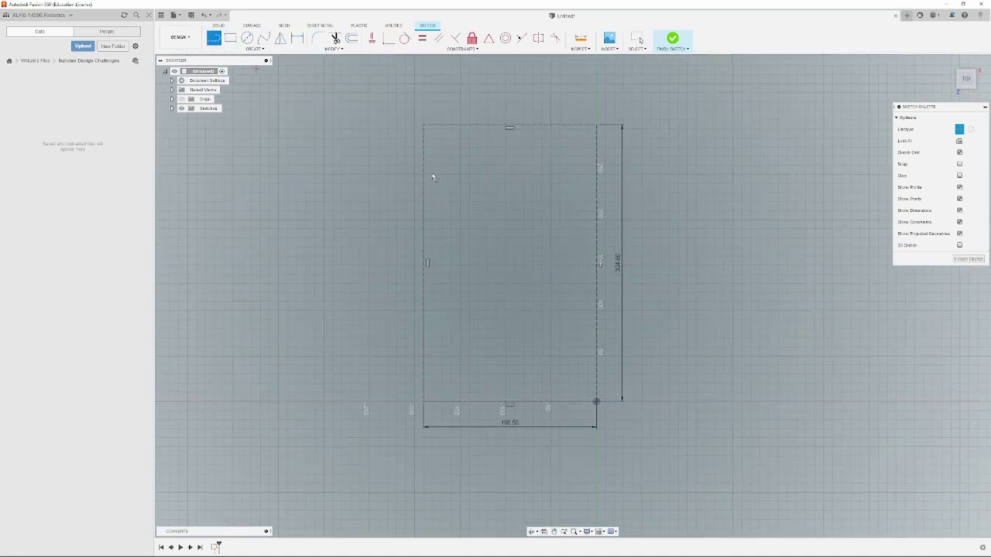
{"action": "left_click", "coordinate": [509, 125]}
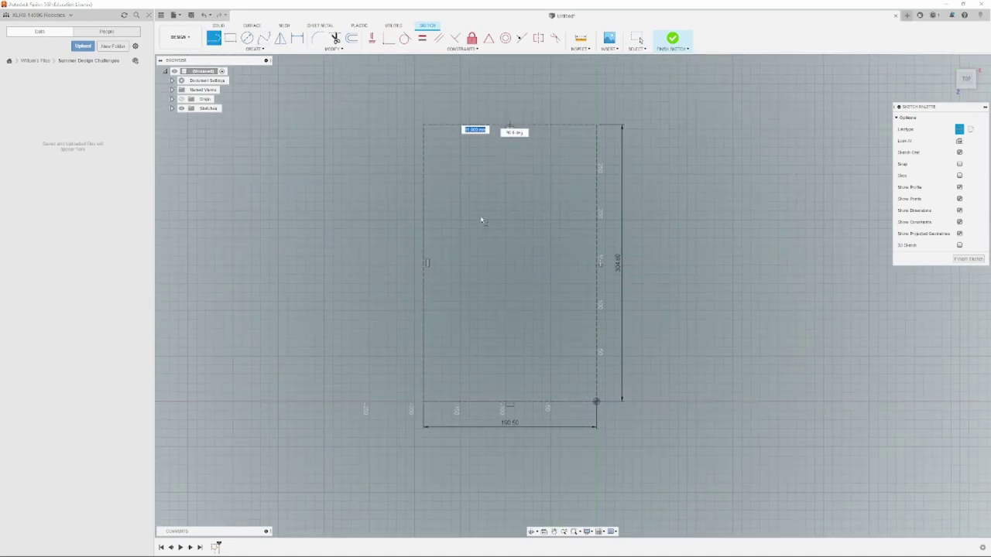
{"action": "left_click", "coordinate": [509, 402]}
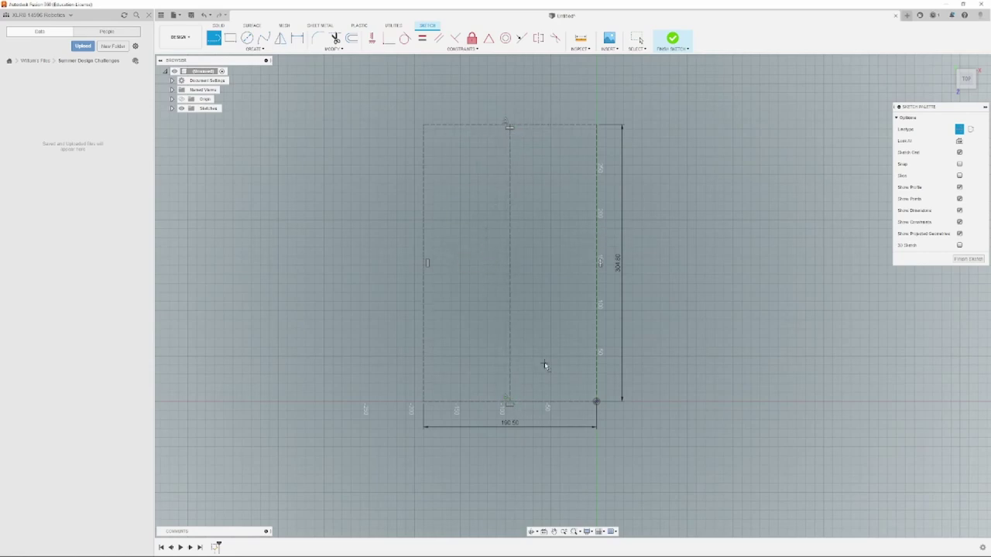
{"action": "left_click", "coordinate": [424, 263]}
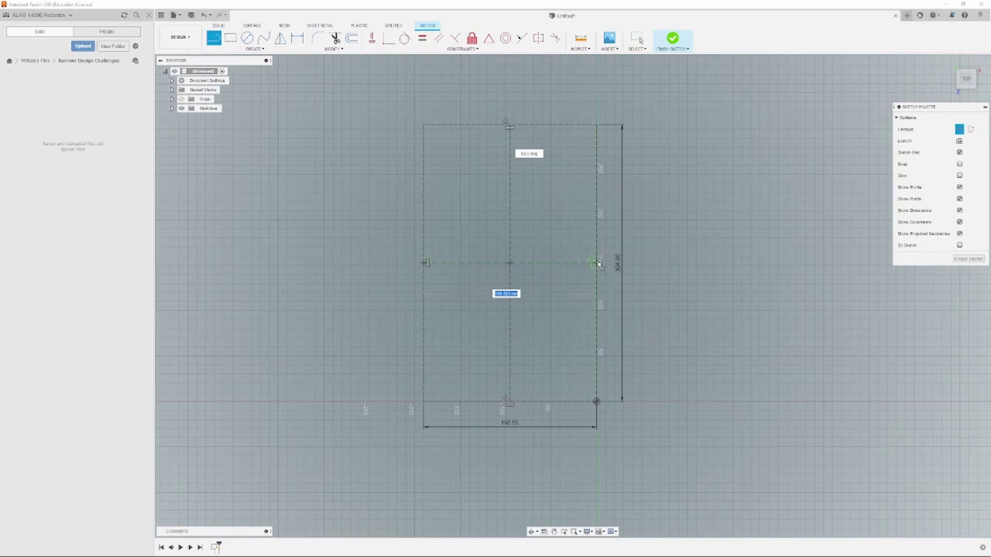
{"action": "left_click", "coordinate": [597, 262]}
{"action": "key", "text": "Escape"}
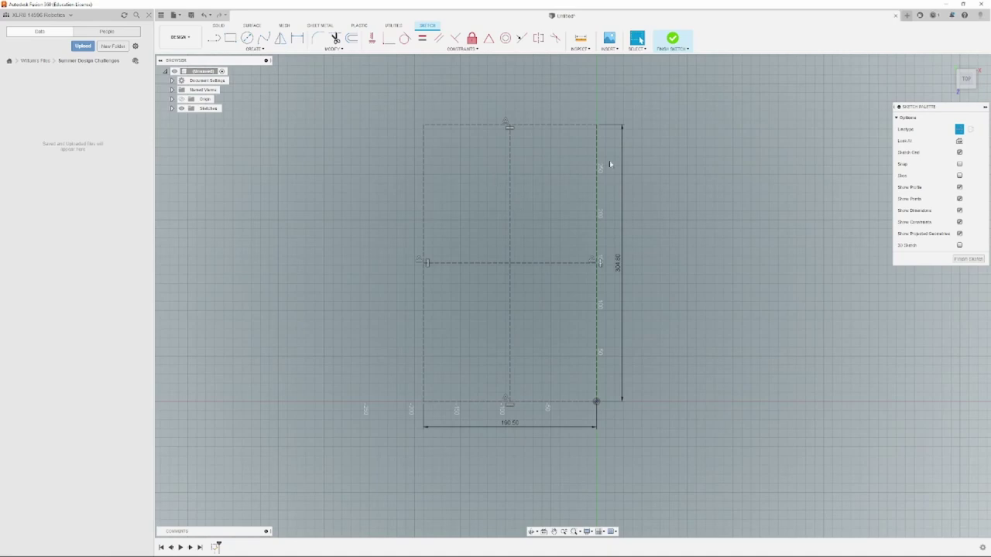
{"action": "left_click", "coordinate": [673, 41]}
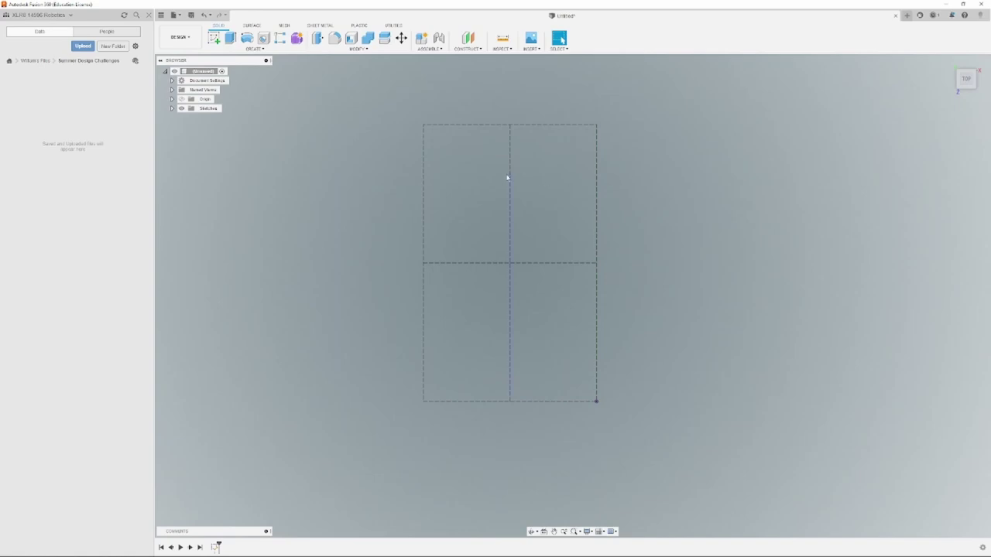
Step: In a new sketch on the same plane, draw a rectangle 6.5 in wide and 8 in high and move it inside the construction outline
{"action": "left_click", "coordinate": [213, 37]}
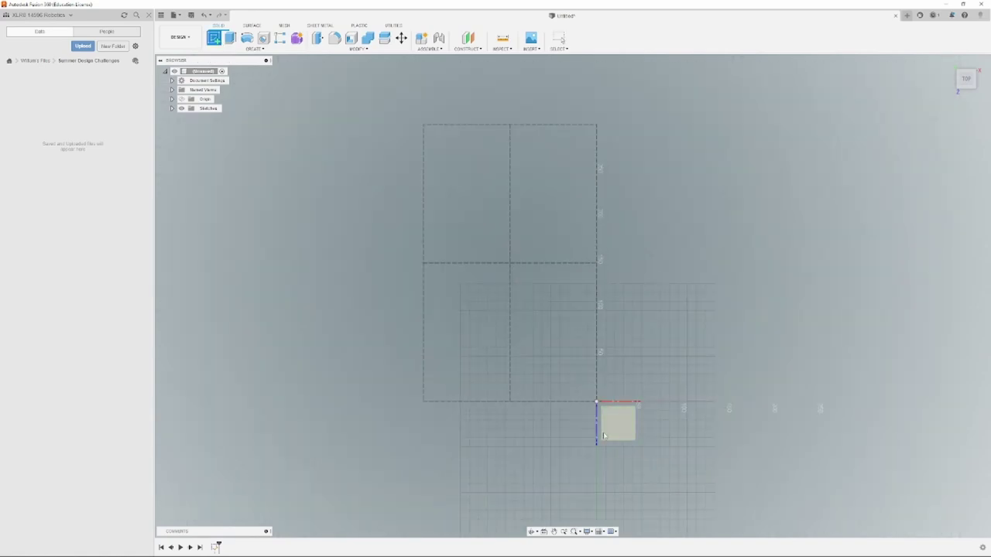
{"action": "left_click", "coordinate": [510, 266]}
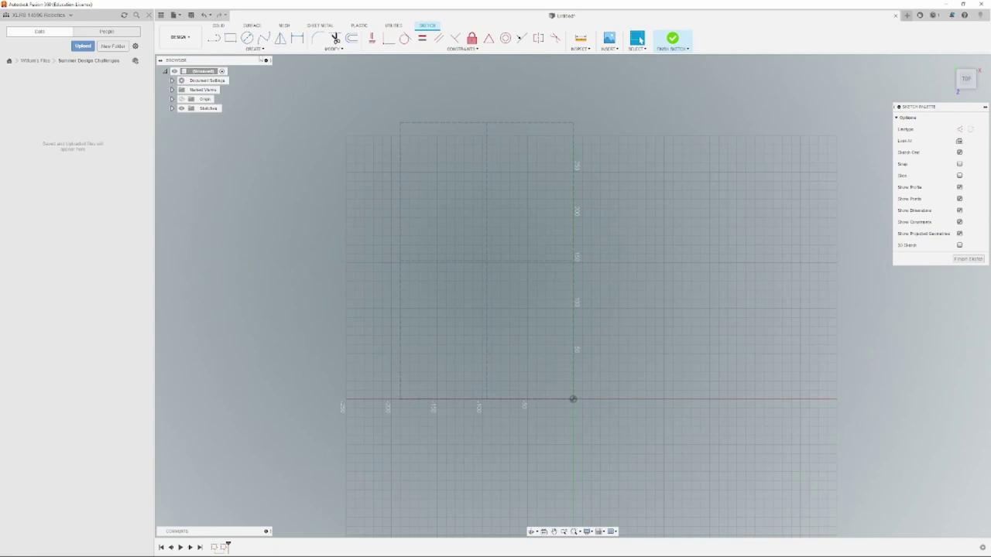
{"action": "left_click", "coordinate": [231, 38]}
{"action": "left_click", "coordinate": [230, 38]}
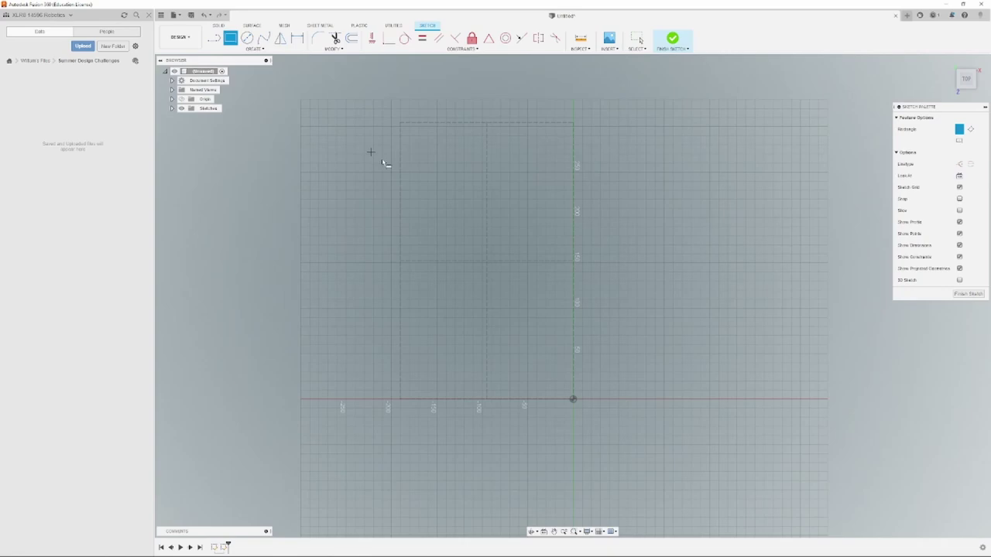
{"action": "left_click", "coordinate": [420, 140]}
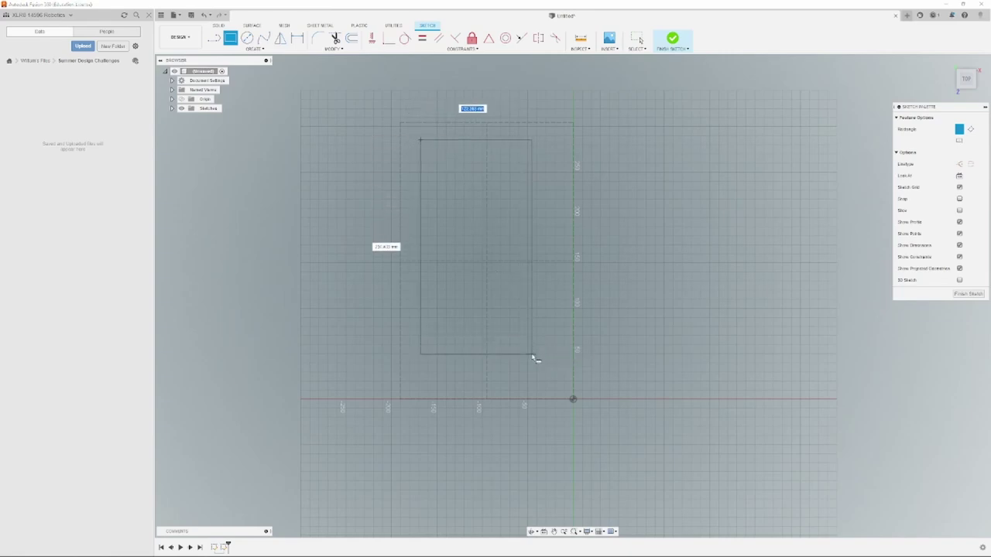
{"action": "key", "text": "Tab"}
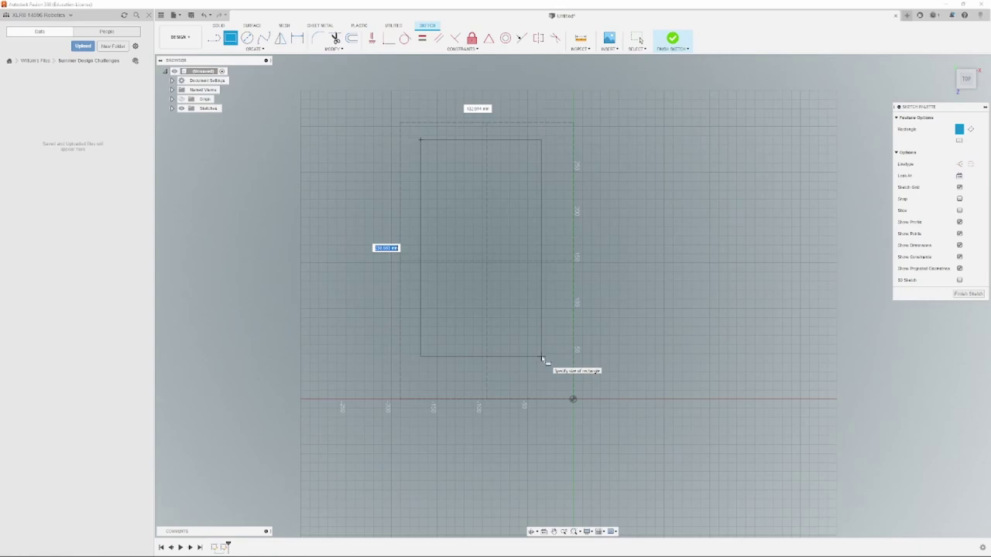
{"action": "type", "text": "8.4"}
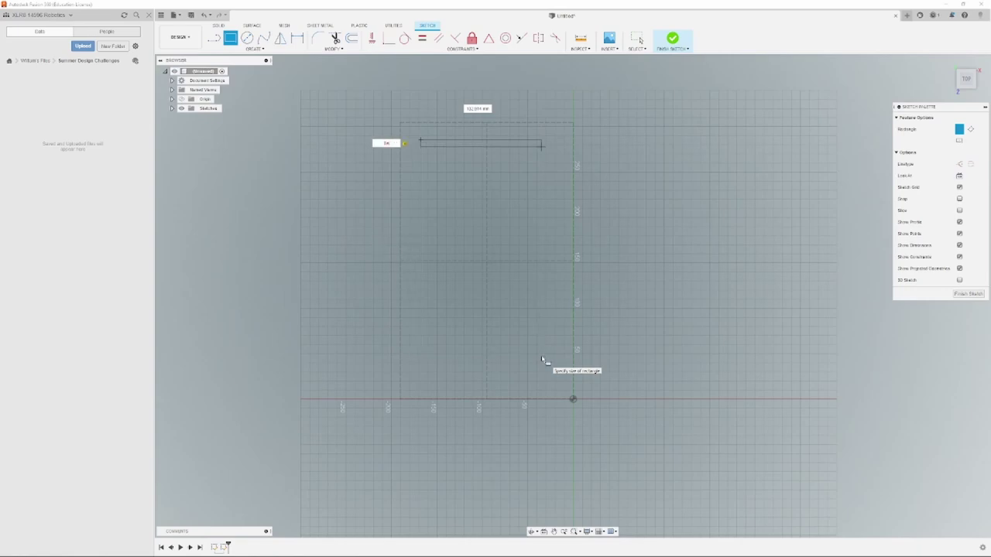
{"action": "key", "text": "Tab"}
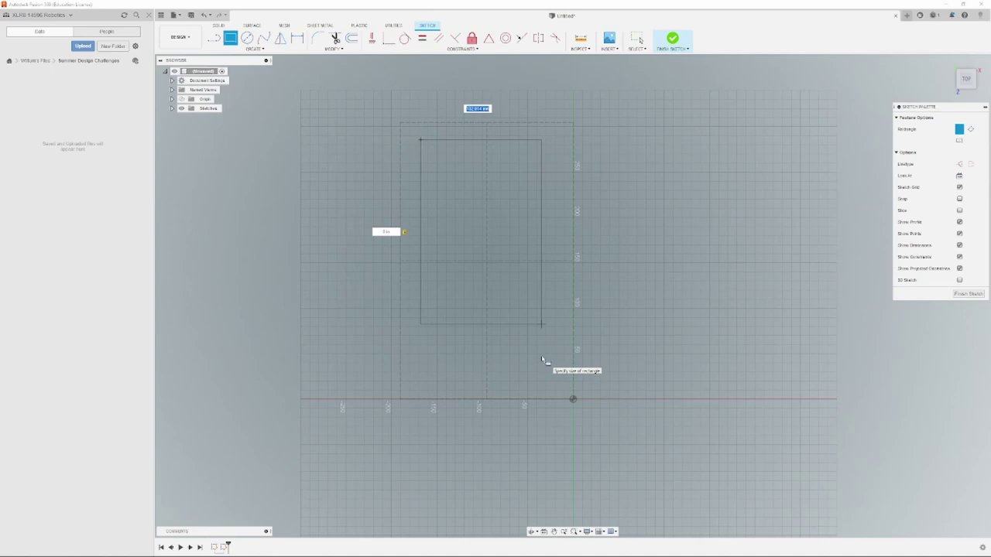
{"action": "type", "text": "8"}
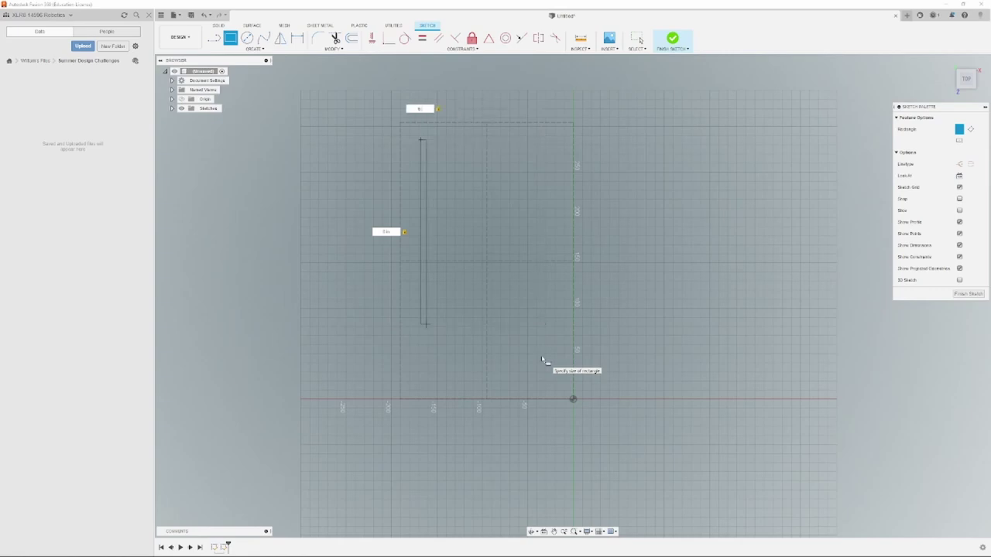
{"action": "type", "text": ".5 in"}
{"action": "key", "text": "Return"}
{"action": "key", "text": "Escape"}
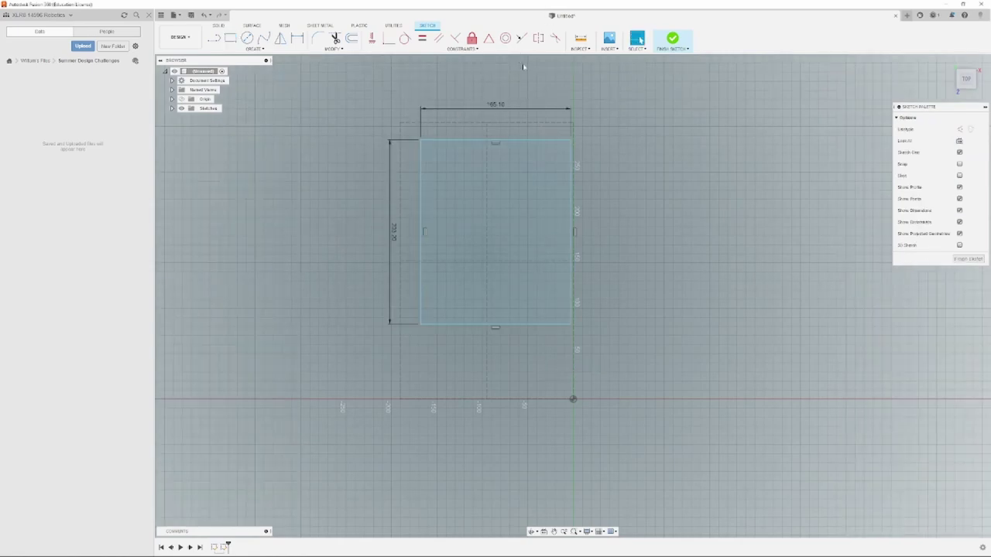
{"action": "left_click_drag", "start_coordinate": [506, 144], "coordinate": [496, 182]}
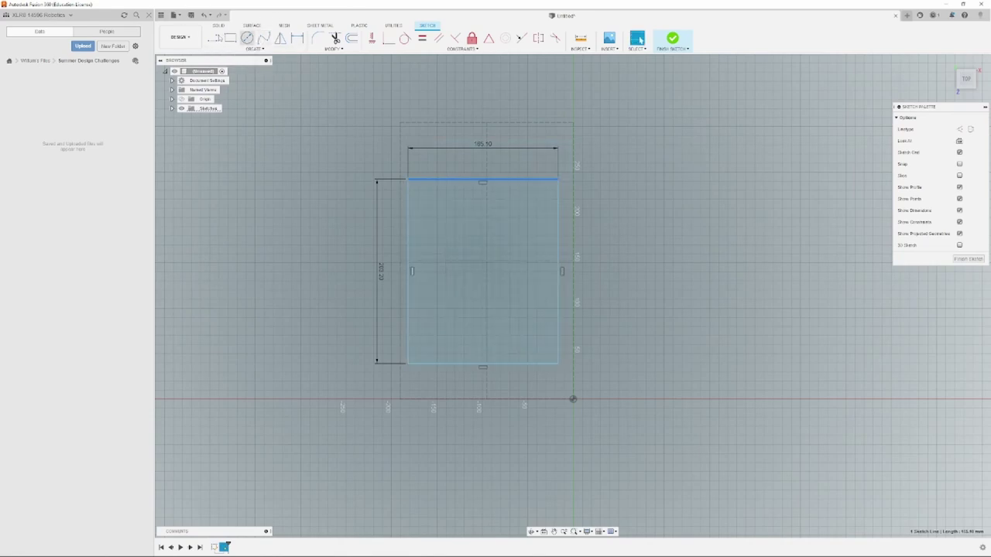
Step: Draw two construction diagonals connecting the opposite corners of the inner rectangle
{"action": "left_click", "coordinate": [214, 38]}
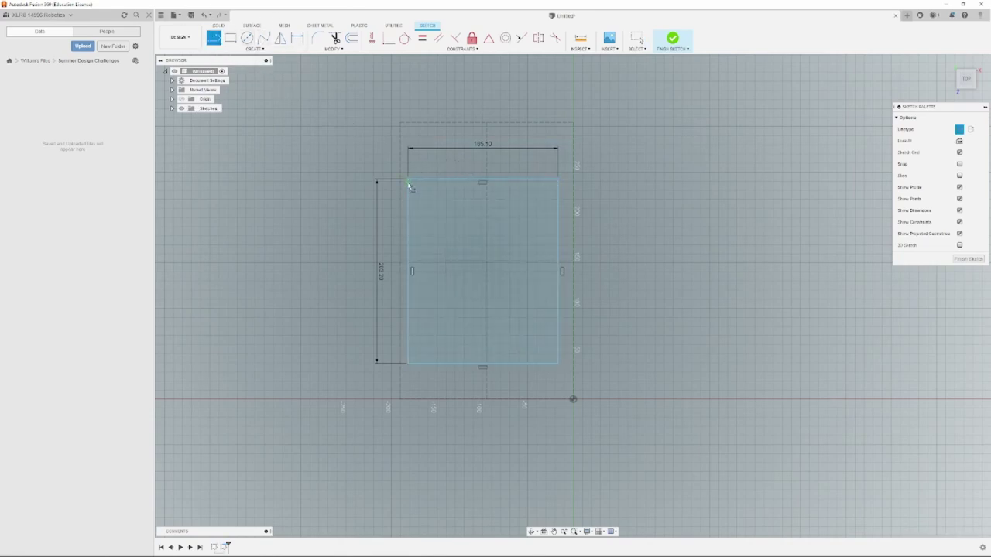
{"action": "left_click", "coordinate": [408, 180]}
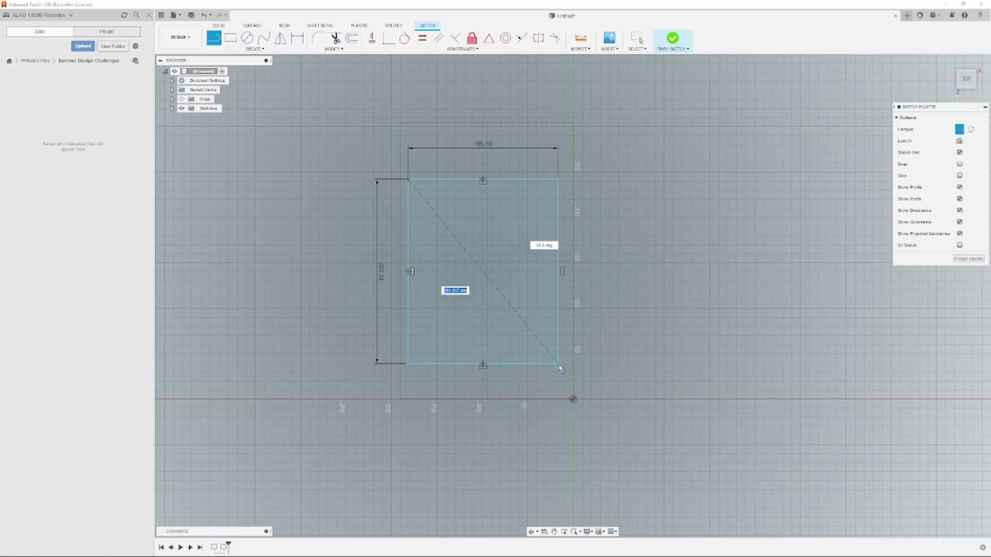
{"action": "double_click", "coordinate": [558, 363]}
{"action": "left_click", "coordinate": [557, 179]}
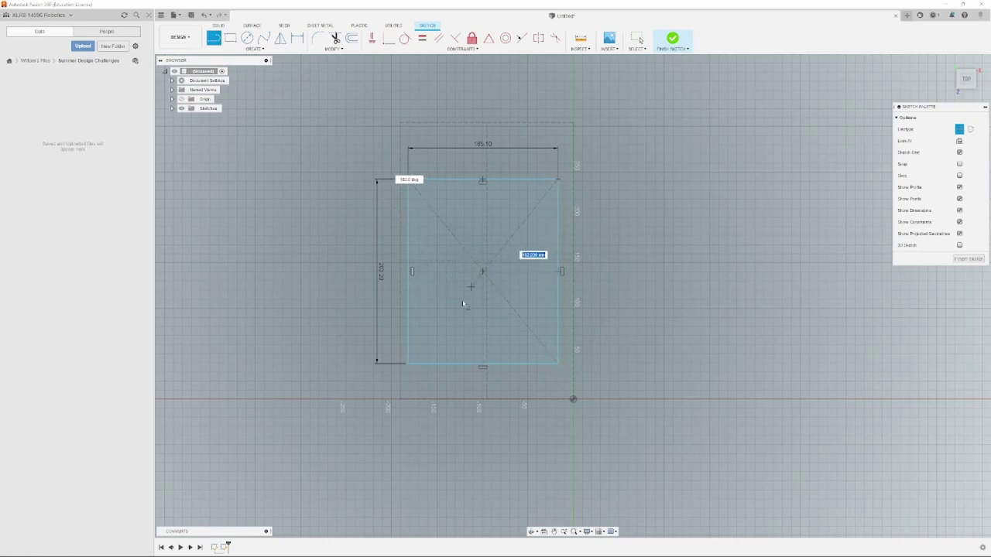
{"action": "double_click", "coordinate": [408, 363]}
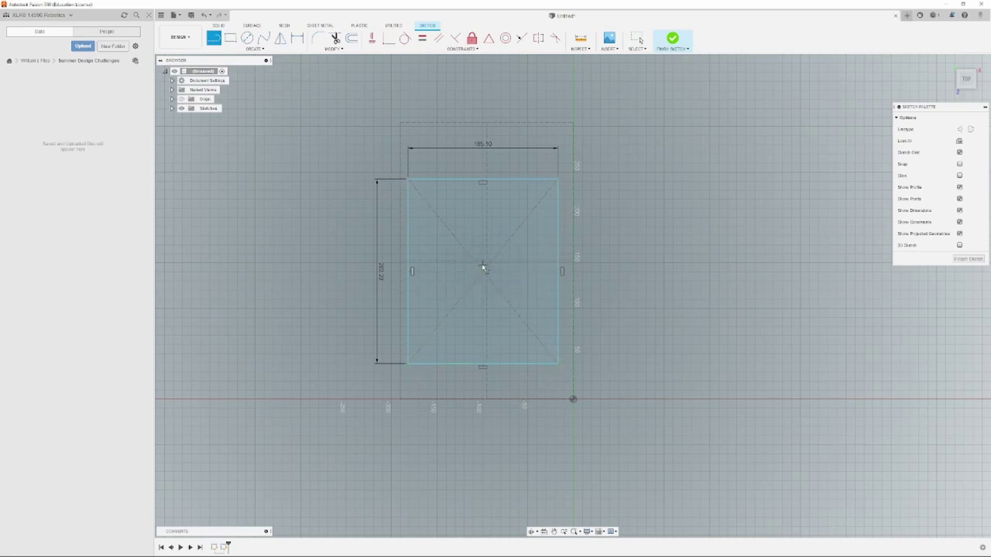
Step: Place a sketch point where the inner rectangle's two diagonals cross
{"action": "left_click", "coordinate": [254, 49]}
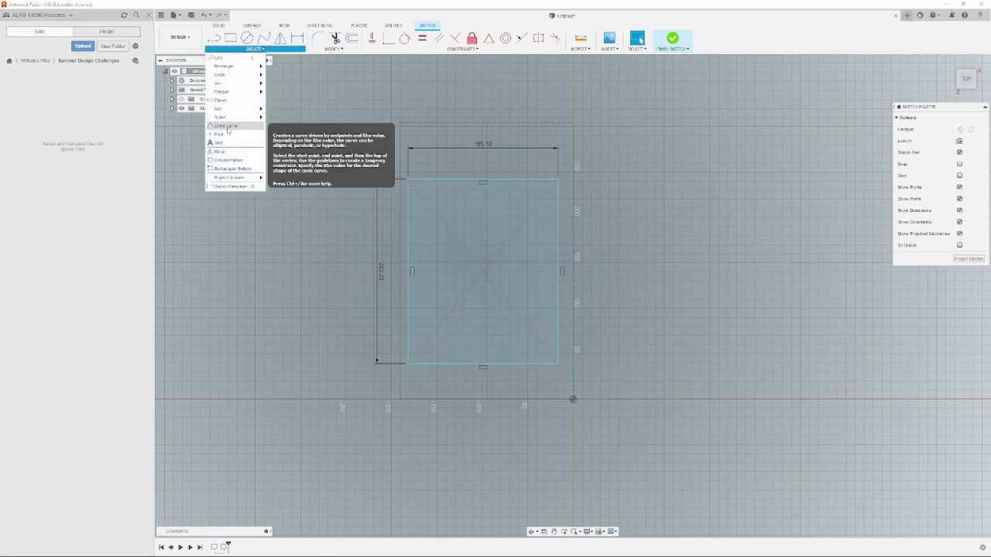
{"action": "left_click", "coordinate": [227, 133]}
{"action": "left_click", "coordinate": [481, 270]}
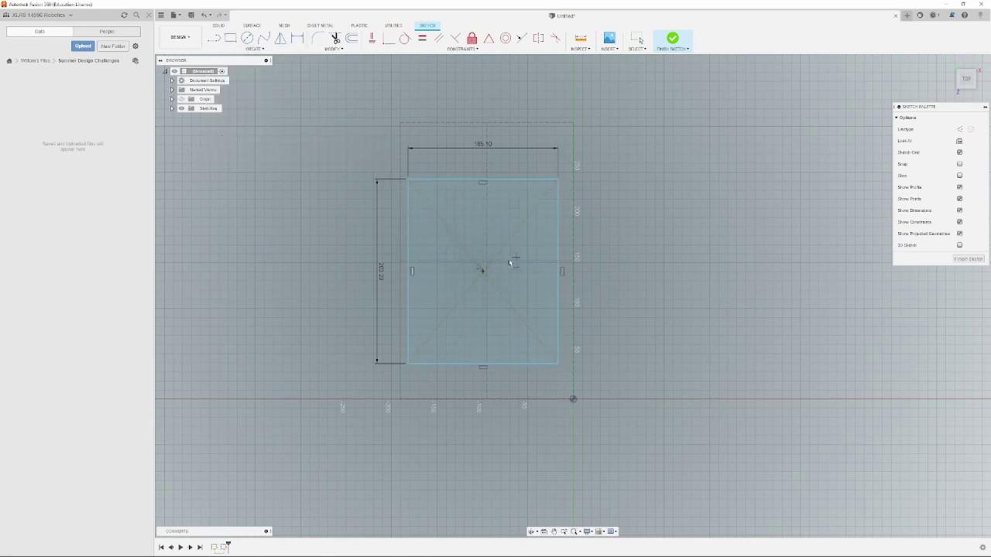
{"action": "key", "text": "Escape"}
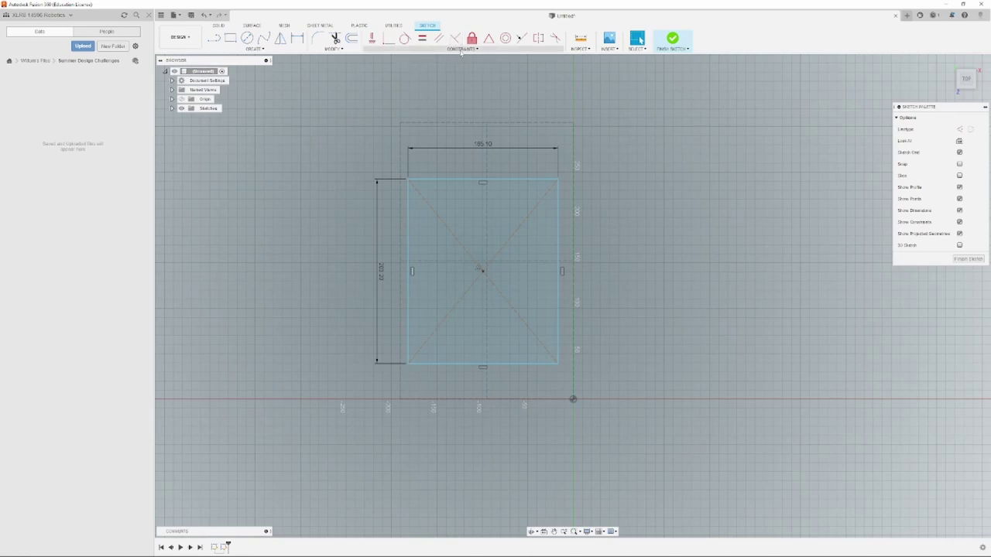
Step: Try to make the inner rectangle's centre point coincident with the outline's centerline crossing, and finish the sketch
{"action": "left_click", "coordinate": [388, 39]}
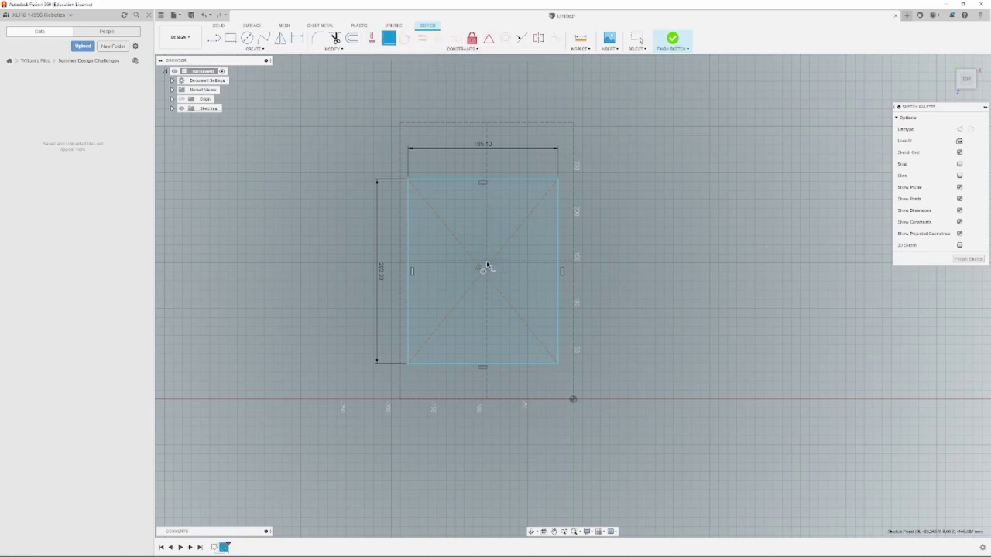
{"action": "key", "text": "Escape"}
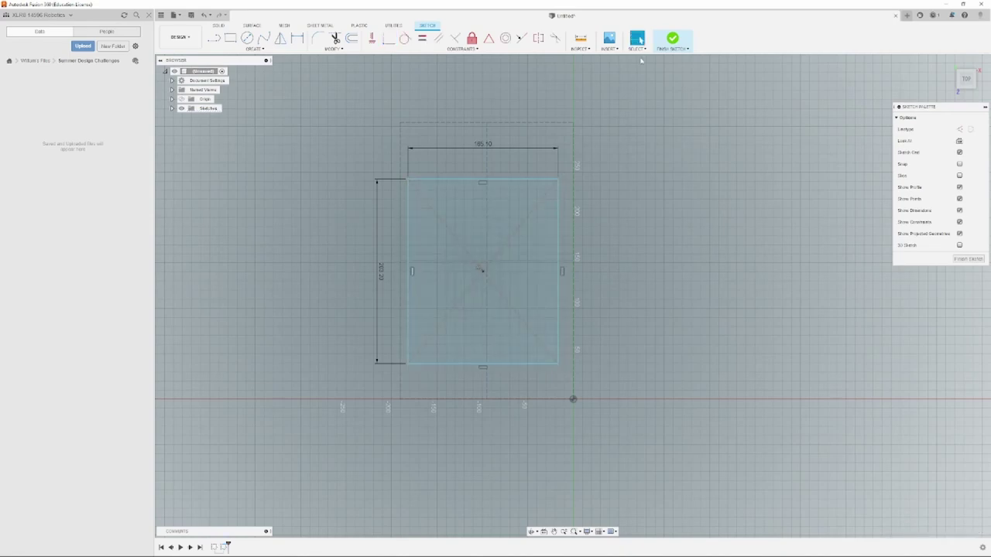
{"action": "left_click", "coordinate": [670, 37]}
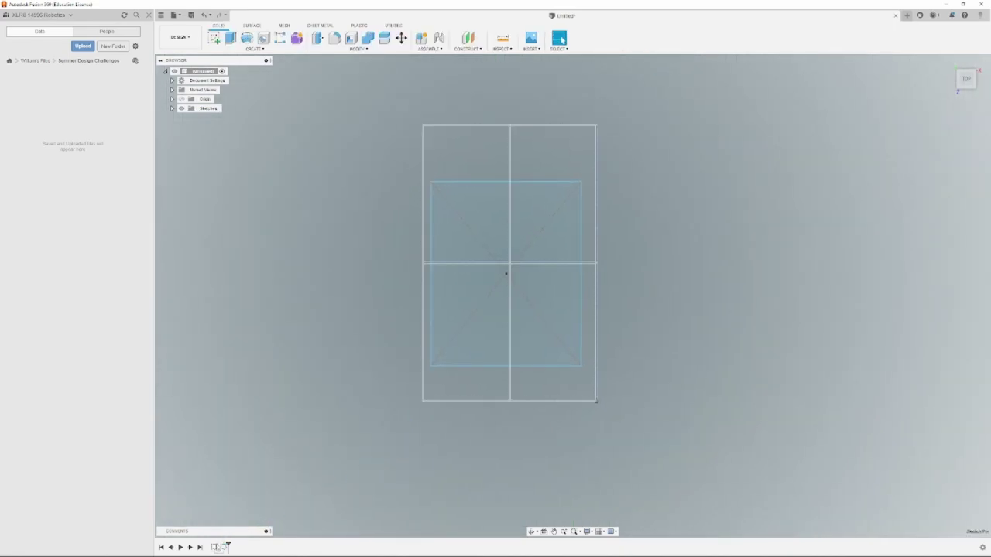
Step: Edit the construction outline's sketch, place a sketch point where its two centerlines cross, and finish the sketch
{"action": "double_click", "coordinate": [217, 548]}
{"action": "scroll", "coordinate": [511, 263], "scroll_direction": "up", "scroll_amount": 1}
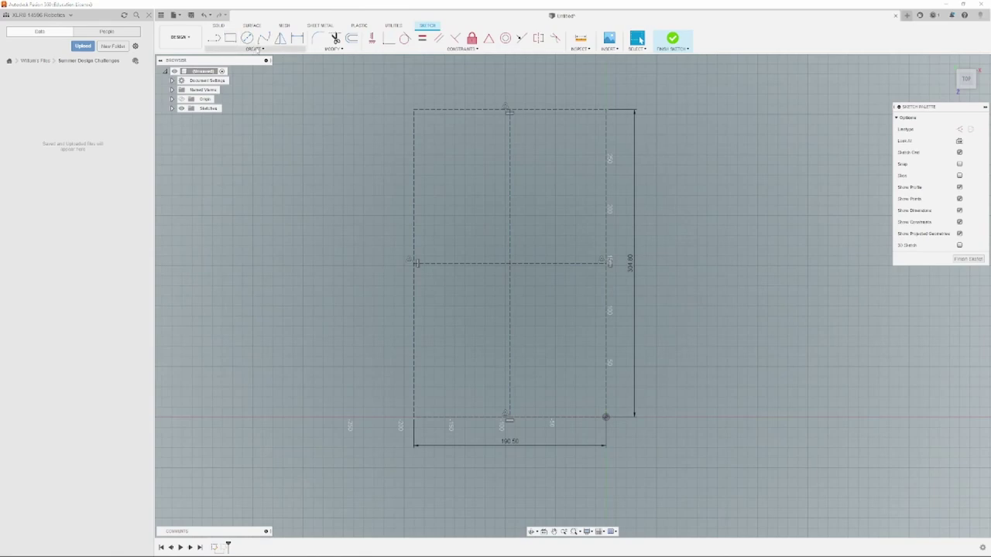
{"action": "left_click", "coordinate": [257, 49]}
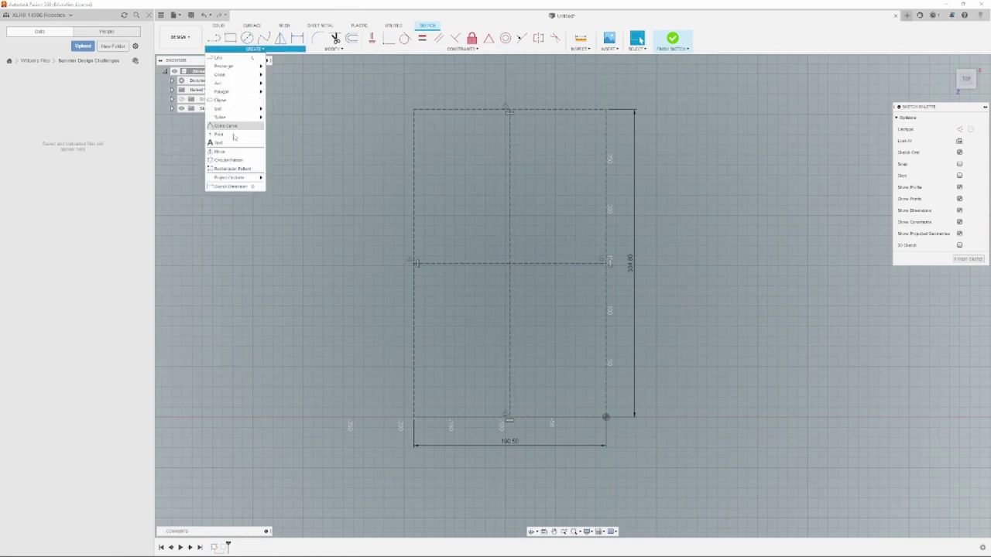
{"action": "left_click", "coordinate": [510, 263]}
{"action": "key", "text": "Escape"}
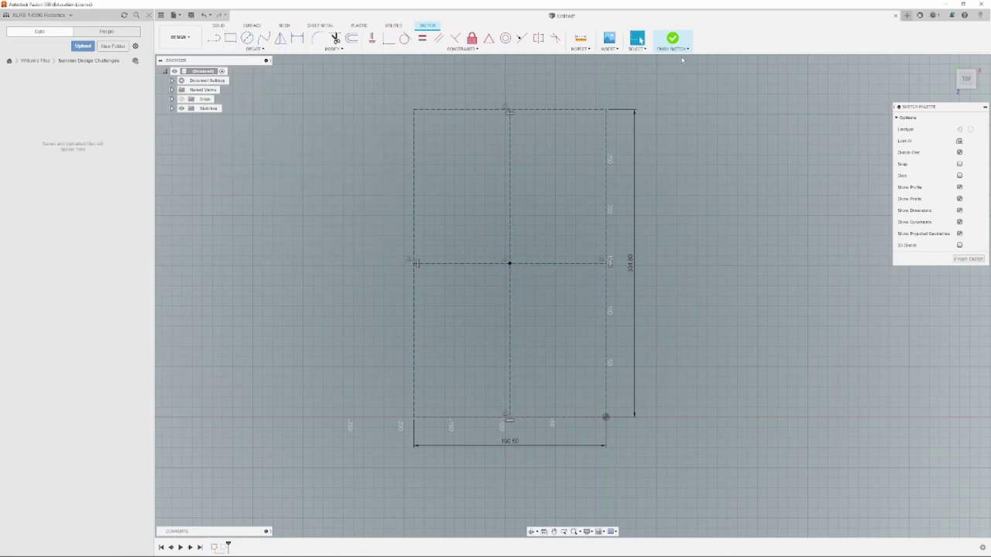
{"action": "left_click", "coordinate": [673, 40]}
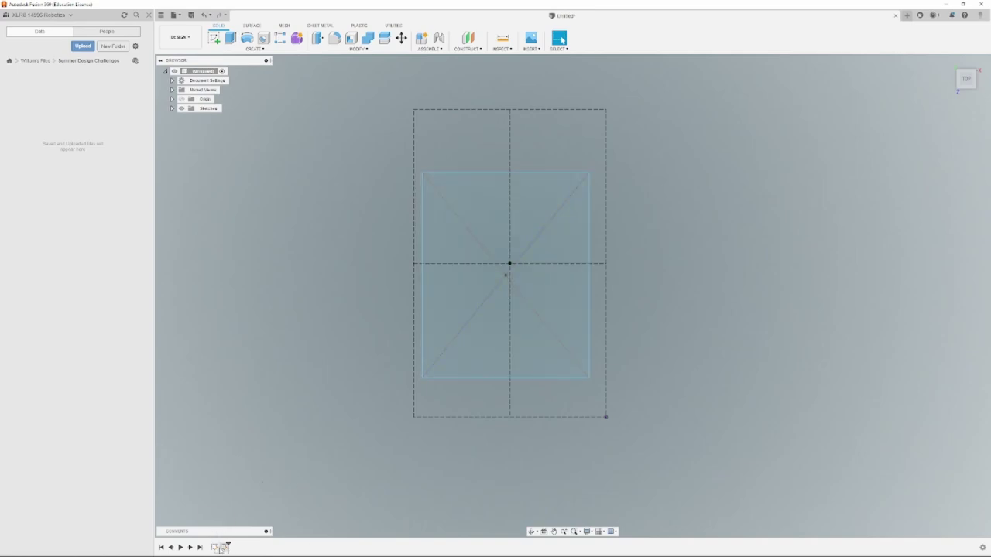
Step: Edit the inner rectangle's sketch and make its centre point coincident with the outline's centre point
{"action": "double_click", "coordinate": [222, 547]}
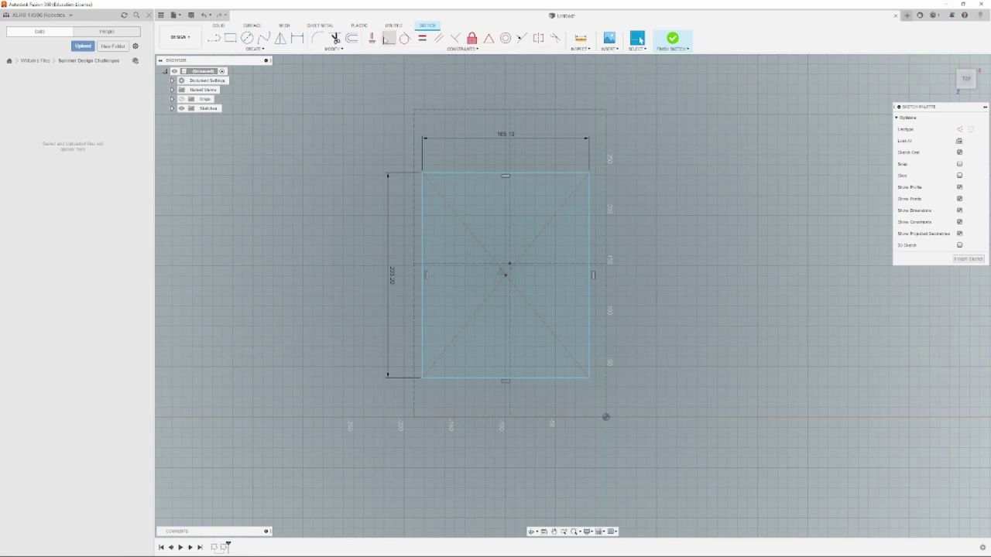
{"action": "left_click", "coordinate": [388, 39]}
{"action": "left_click", "coordinate": [505, 275]}
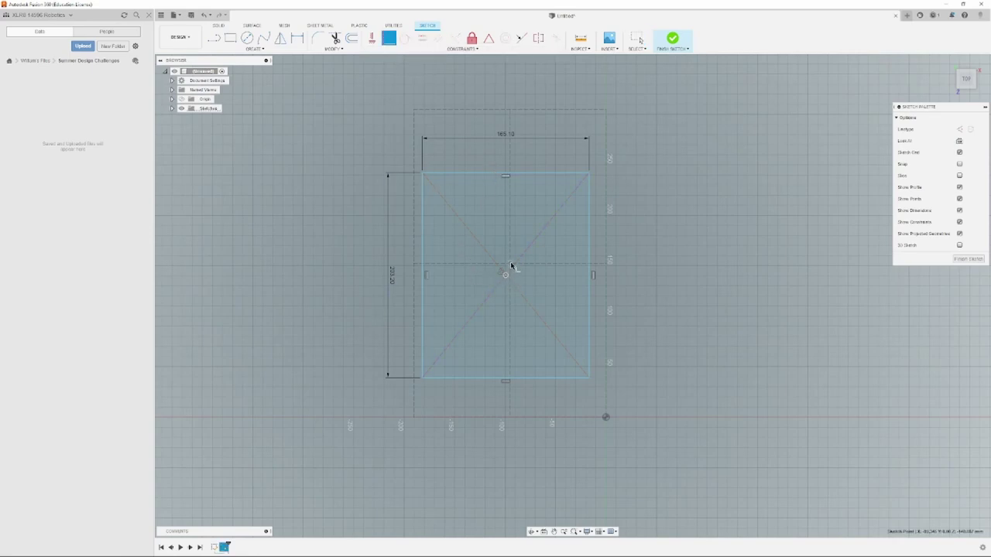
{"action": "left_click", "coordinate": [510, 264]}
{"action": "key", "text": "Escape"}
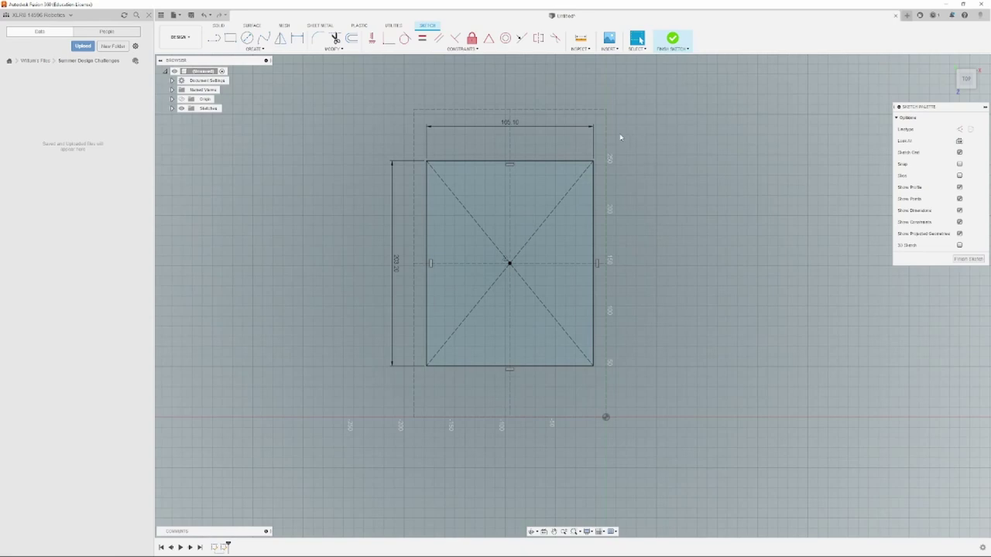
Step: Move the inner rectangle's width and height dimensions to the inside of the rectangle
{"action": "left_click", "coordinate": [589, 163]}
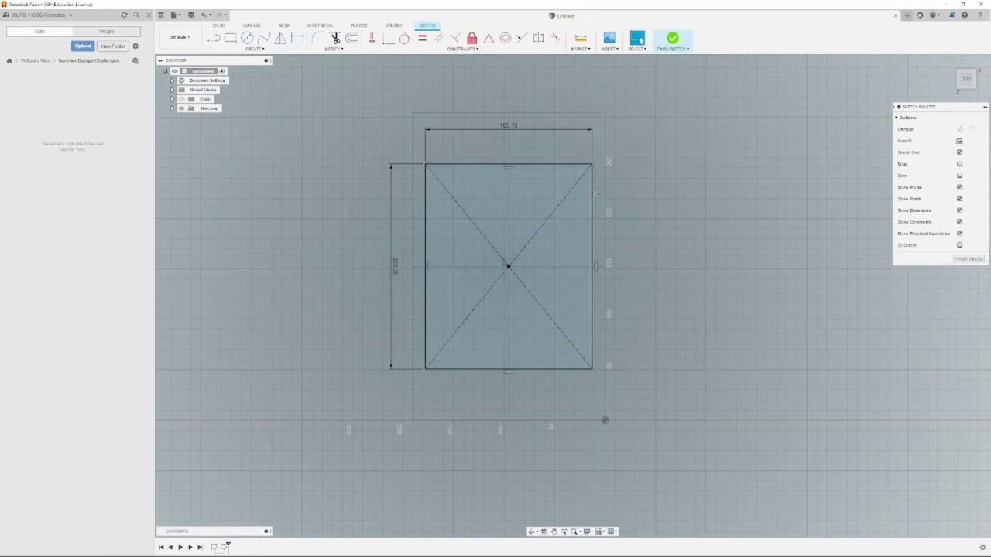
{"action": "scroll", "coordinate": [508, 146], "scroll_direction": "up", "scroll_amount": 2}
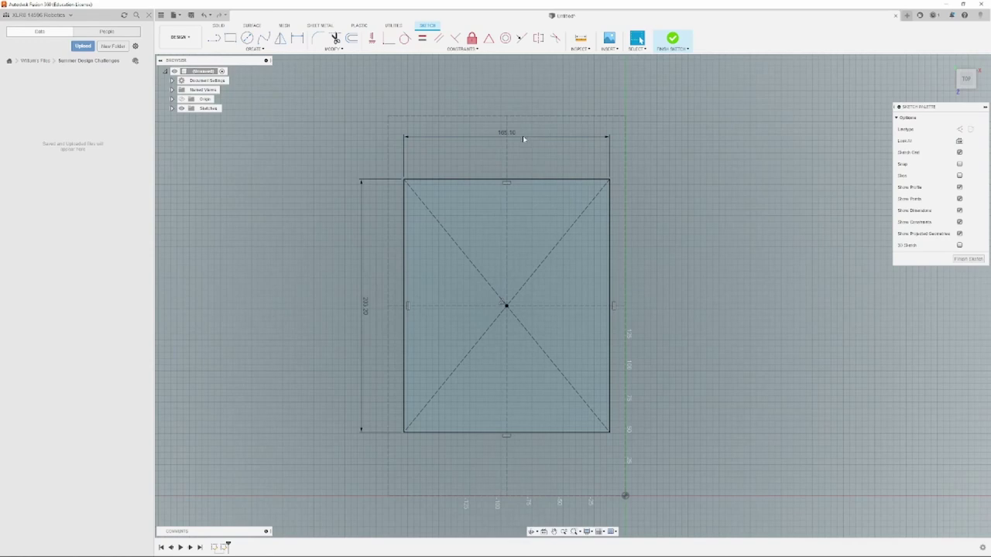
{"action": "left_click_drag", "start_coordinate": [512, 141], "coordinate": [515, 143]}
{"action": "left_click_drag", "start_coordinate": [519, 224], "coordinate": [508, 197]}
{"action": "left_click_drag", "start_coordinate": [363, 251], "coordinate": [418, 251]}
{"action": "left_click_drag", "start_coordinate": [508, 197], "coordinate": [504, 198]}
{"action": "mouse_move", "coordinate": [662, 257]}
{"action": "middle_mouse_down"}
{"action": "mouse_move", "coordinate": [658, 237]}
{"action": "mouse_move", "coordinate": [647, 240]}
{"action": "middle_mouse_up"}
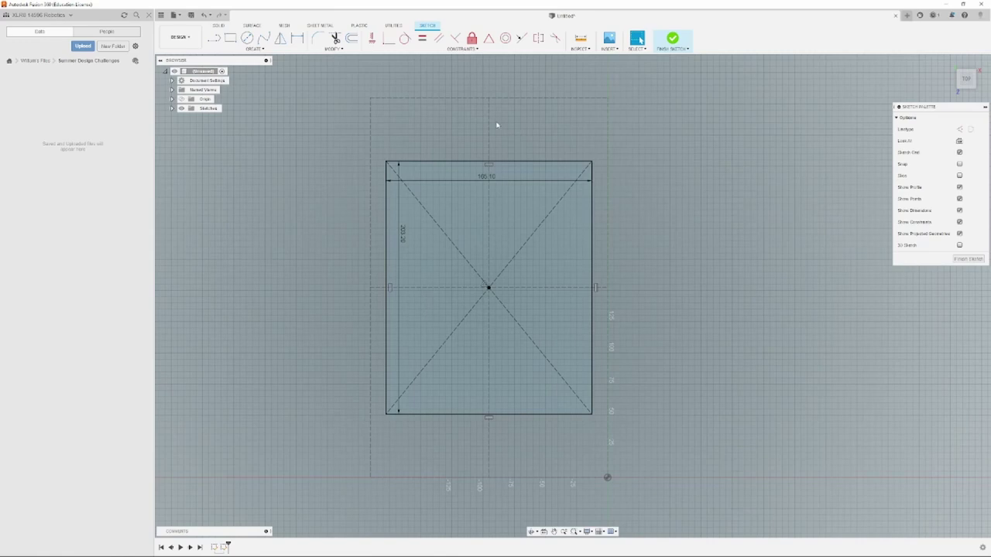
{"action": "middle_click_drag", "start_coordinate": [629, 122], "coordinate": [624, 144]}
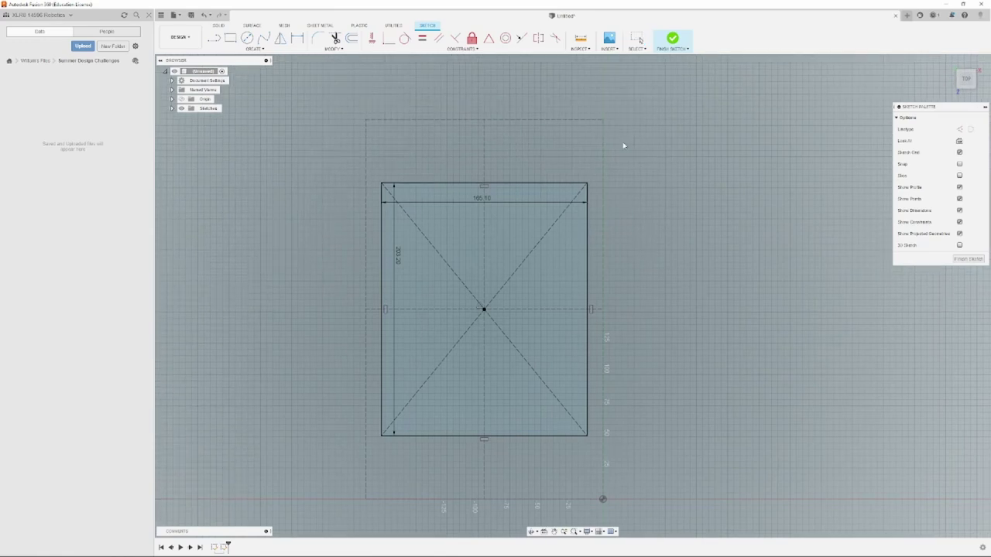
Step: Measure the distance between the upper edges of the inner rectangle and the outline, and reset the selection
{"action": "left_click", "coordinate": [580, 38]}
{"action": "left_click", "coordinate": [541, 183]}
{"action": "left_click", "coordinate": [547, 120]}
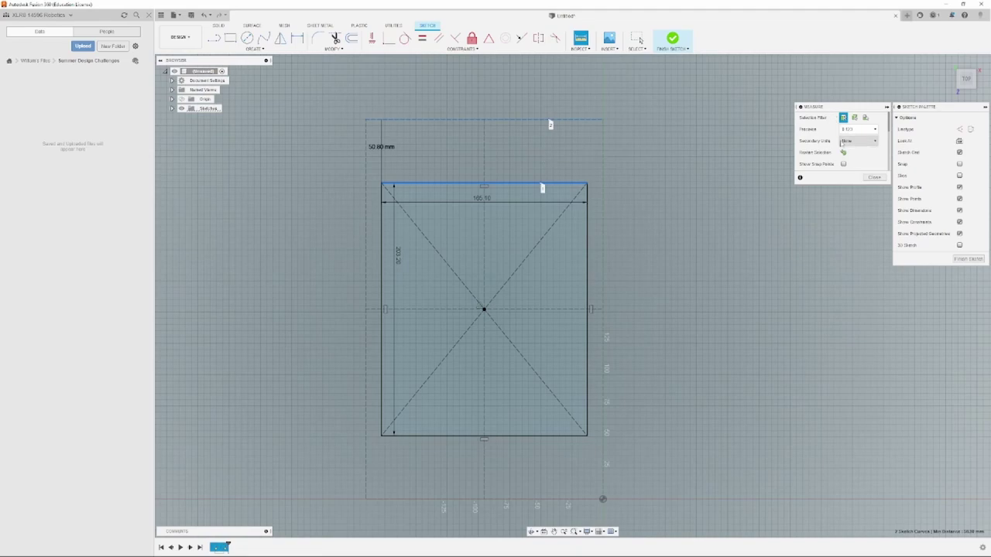
{"action": "left_click", "coordinate": [843, 153]}
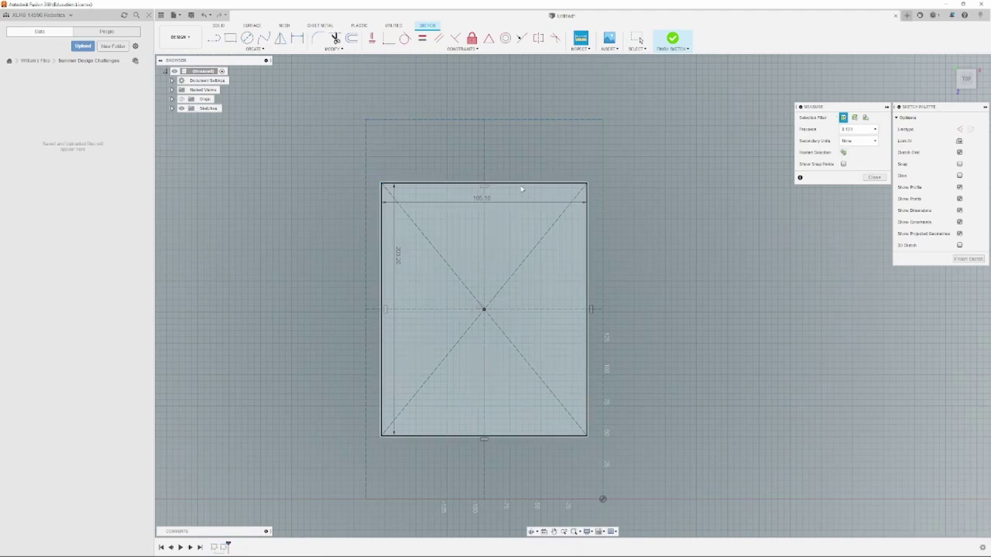
Step: Measure the gap between the inner rectangle's and the outline's upper edges again, with inches as secondary units
{"action": "left_click", "coordinate": [522, 188]}
{"action": "left_click", "coordinate": [659, 148]}
{"action": "left_click", "coordinate": [528, 226]}
{"action": "left_click", "coordinate": [631, 211]}
{"action": "left_click", "coordinate": [547, 183]}
{"action": "left_click", "coordinate": [538, 120]}
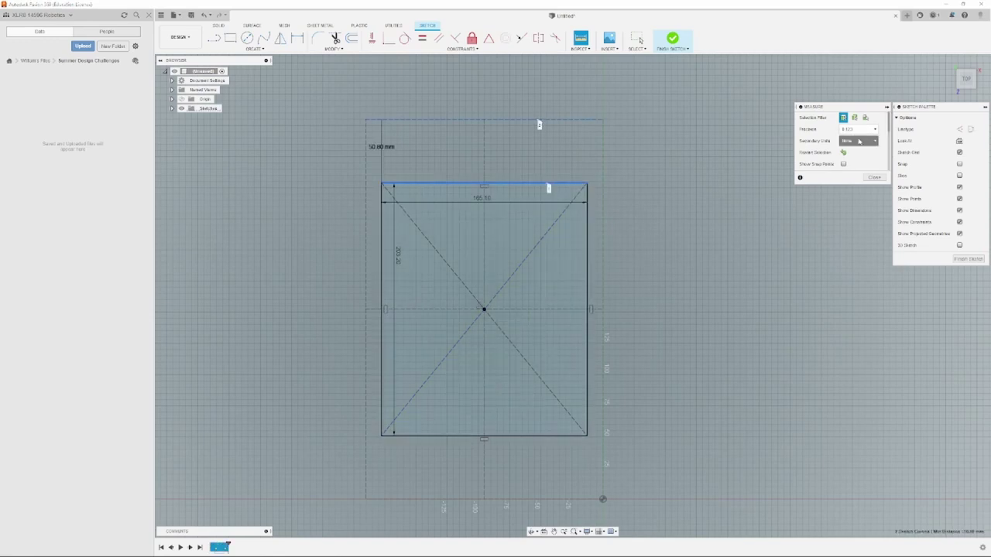
{"action": "left_click", "coordinate": [858, 140]}
{"action": "left_click", "coordinate": [855, 175]}
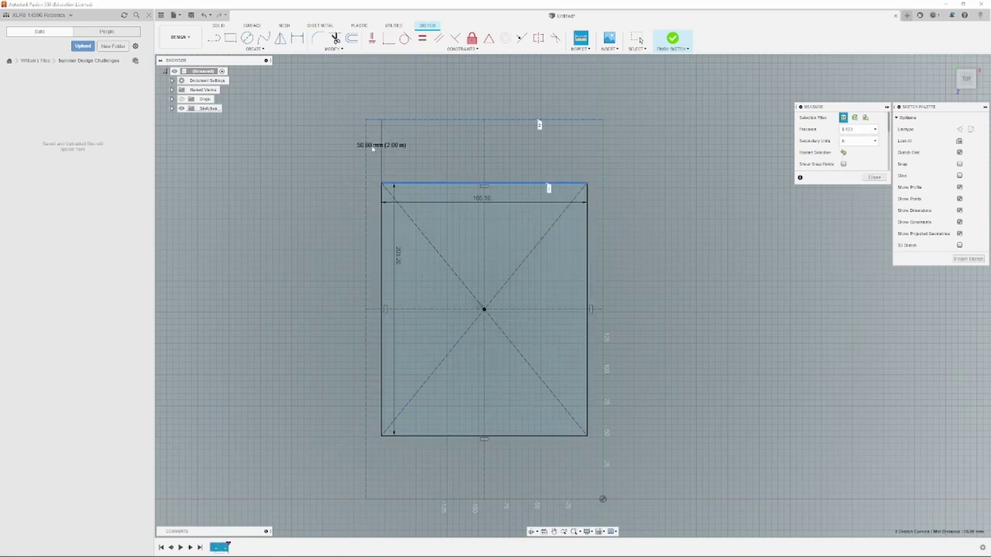
{"action": "left_click", "coordinate": [874, 178]}
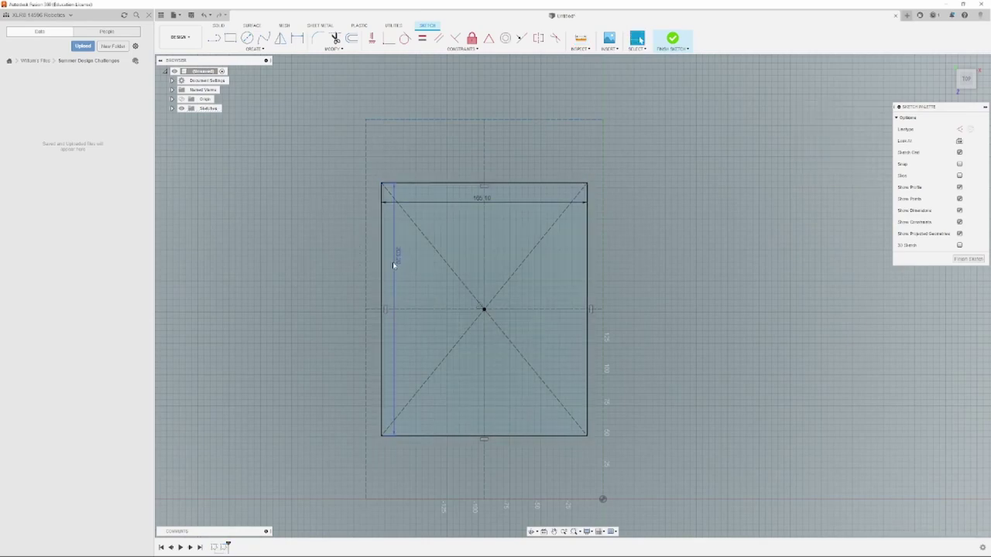
Step: Set the inner rectangle's height to 152.4 mm
{"action": "double_click", "coordinate": [398, 259]}
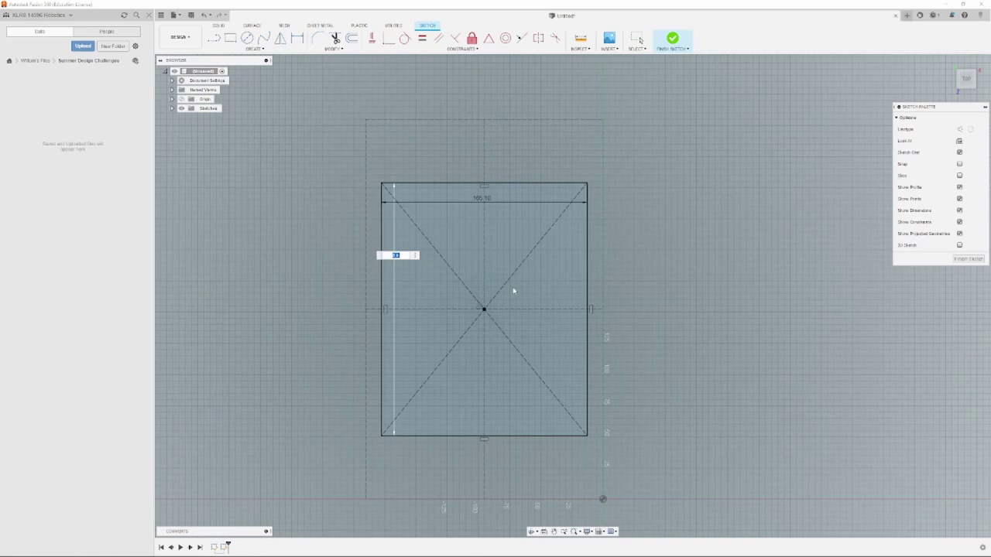
{"action": "key", "text": "Left"}
{"action": "key", "text": "Return"}
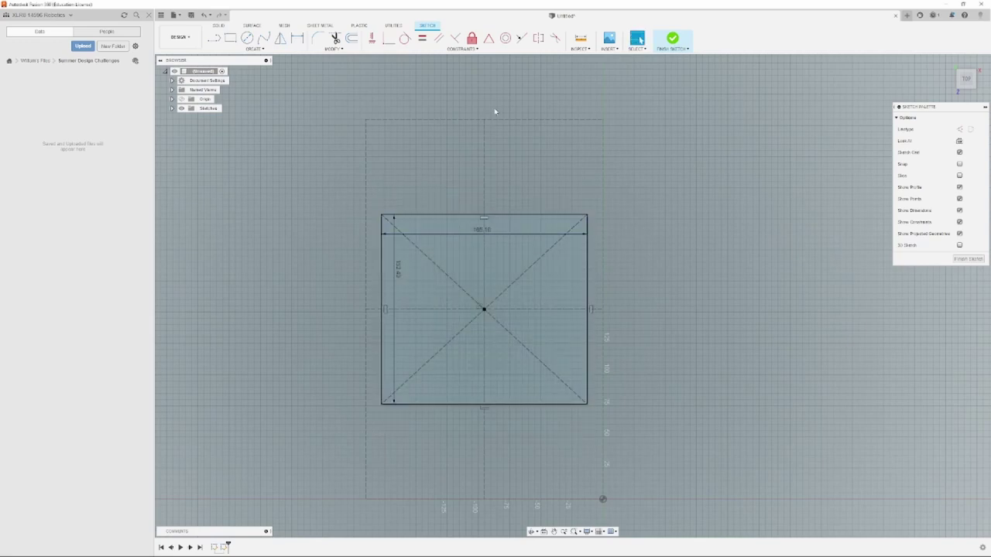
Step: Measure the distance from the shortened rectangle's upper edge to the outline's upper edge
{"action": "left_click", "coordinate": [581, 38]}
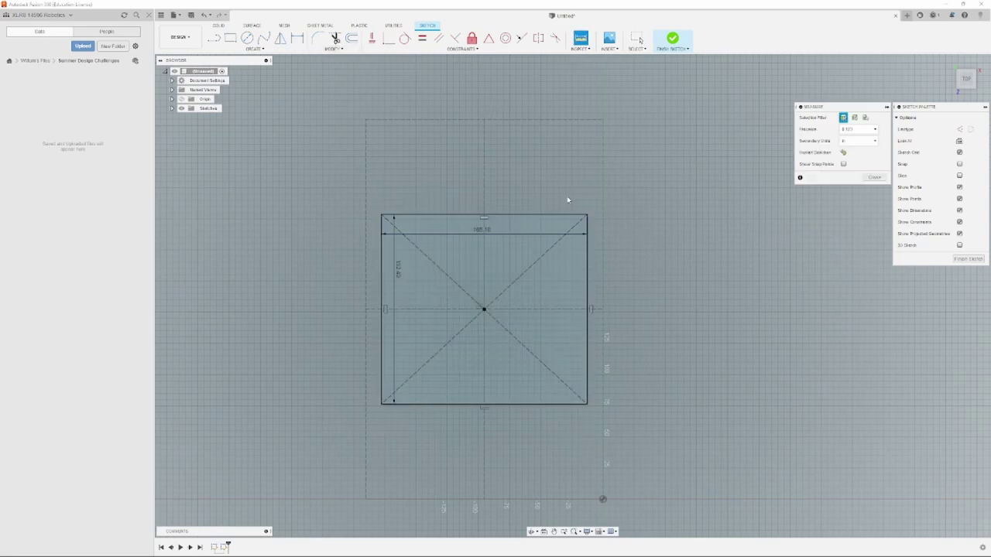
{"action": "left_click", "coordinate": [540, 221]}
{"action": "left_click", "coordinate": [542, 221]}
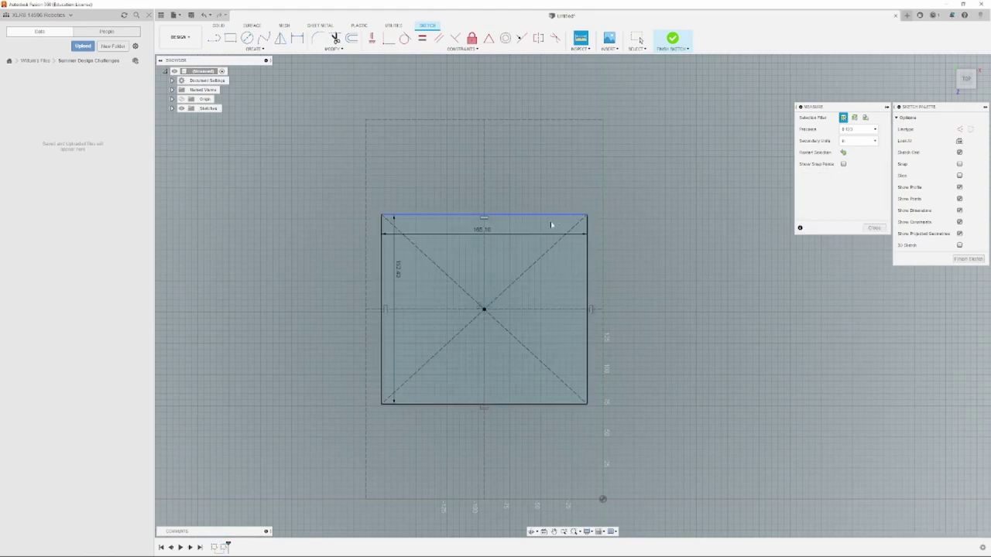
{"action": "left_click", "coordinate": [542, 219]}
{"action": "left_click", "coordinate": [528, 124]}
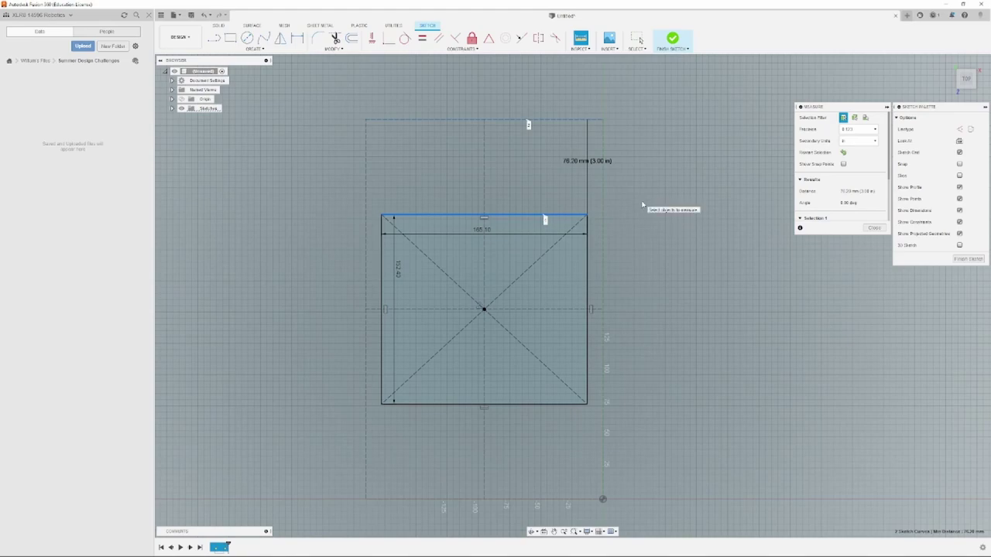
{"action": "left_click", "coordinate": [872, 229]}
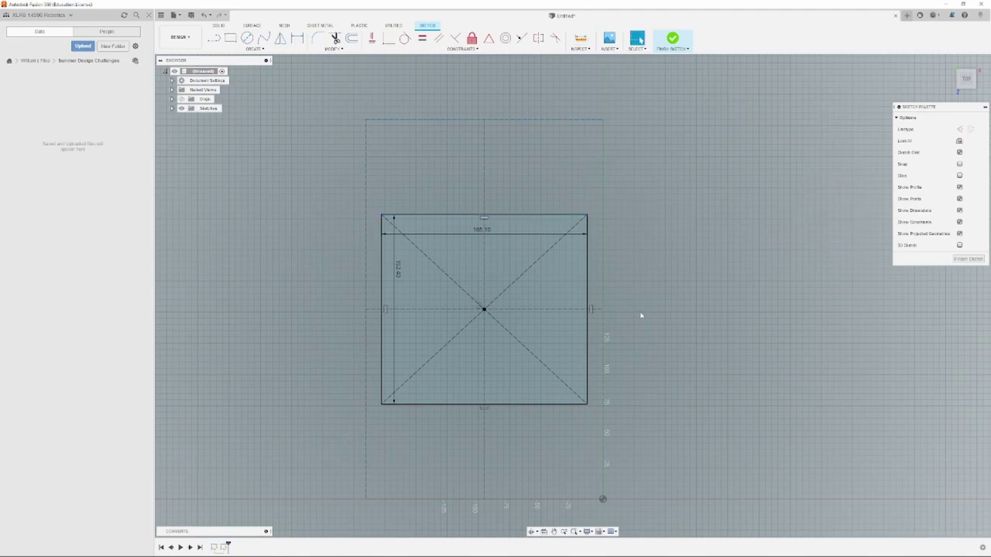
Step: Draw a narrower rectangle rising from the inner rectangle's upper edge across the vertical centerline, within the outline
{"action": "key", "text": "r"}
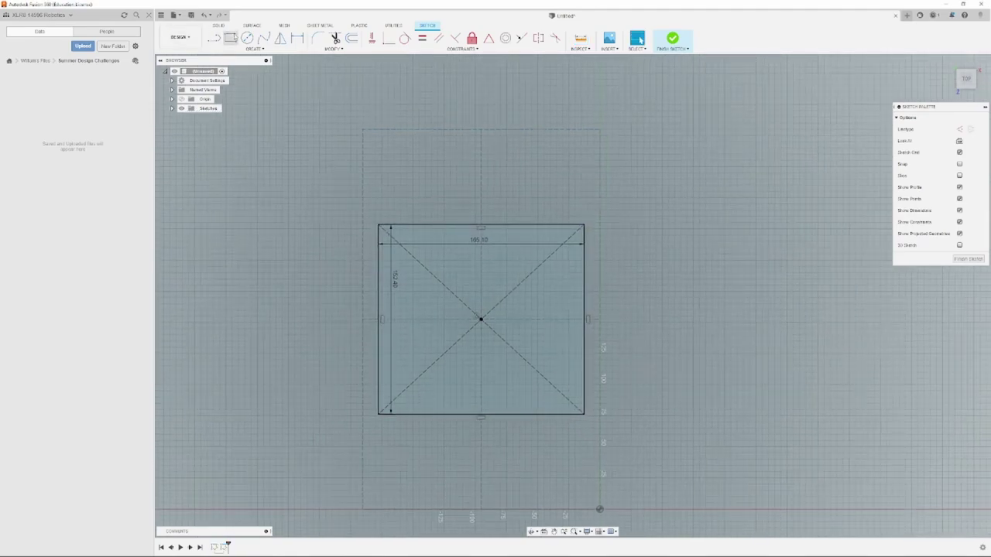
{"action": "scroll", "coordinate": [425, 220], "scroll_direction": "up", "scroll_amount": 3}
{"action": "middle_click_drag", "start_coordinate": [454, 227], "coordinate": [421, 243]}
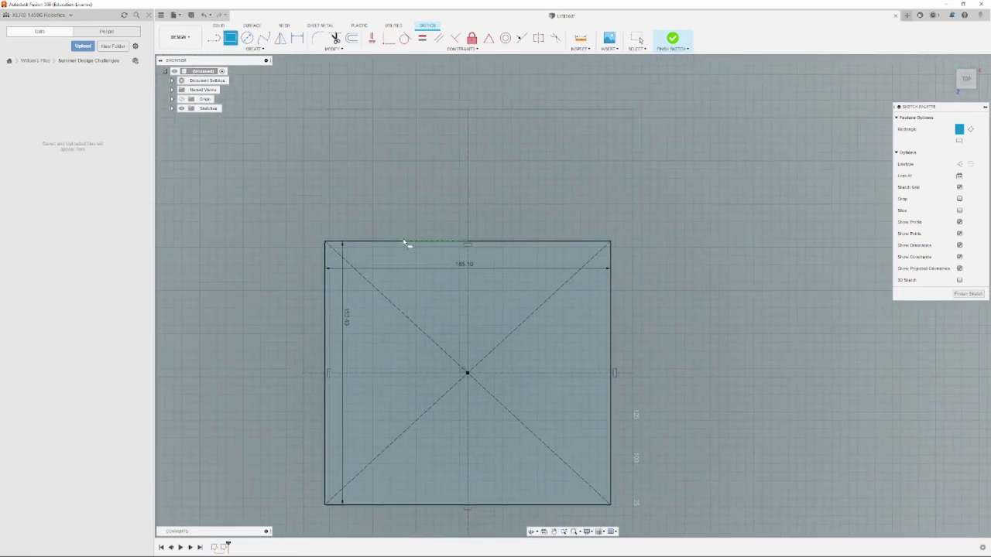
{"action": "left_click", "coordinate": [404, 242]}
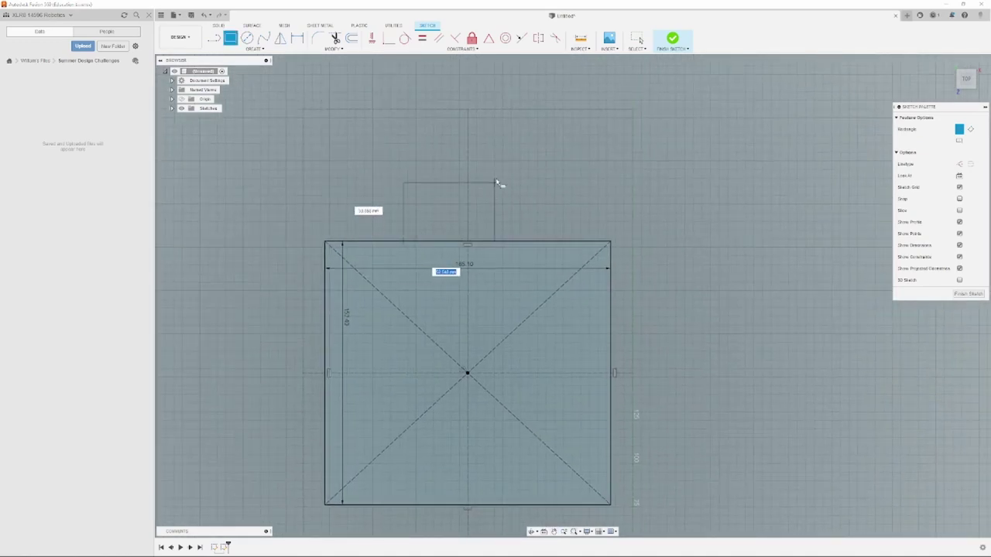
{"action": "left_click", "coordinate": [529, 137]}
Step: Draw a similar narrow rectangle extending down from the inner rectangle's lower edge across the vertical centerline, within the outline
{"action": "middle_click_drag", "start_coordinate": [433, 510], "coordinate": [369, 243]}
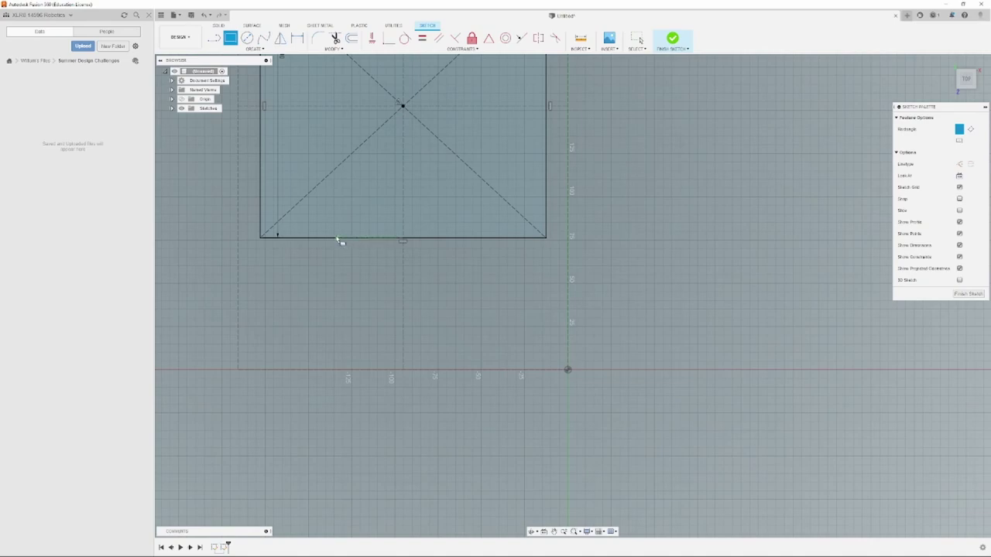
{"action": "left_click", "coordinate": [336, 238]}
{"action": "left_click", "coordinate": [457, 353]}
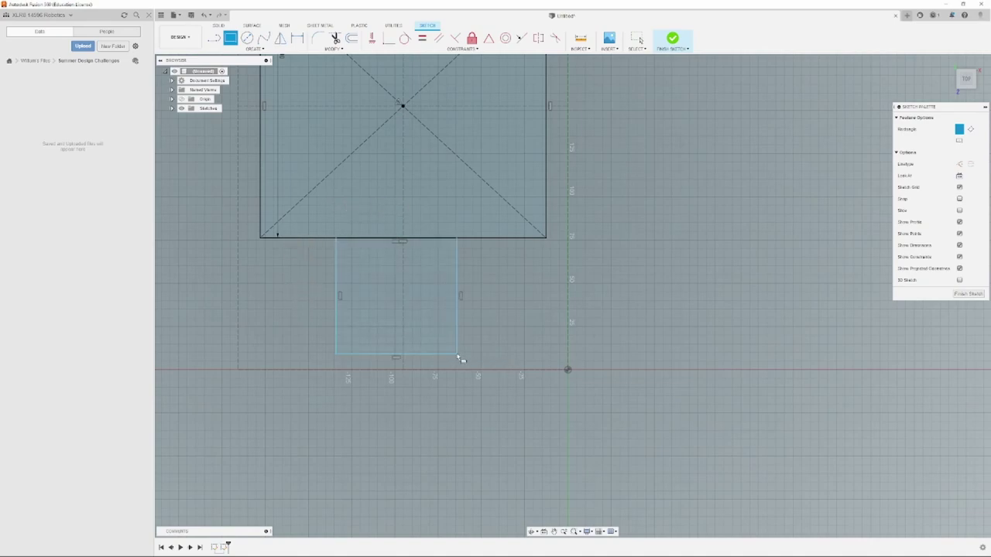
{"action": "key", "text": "Escape"}
{"action": "middle_click_drag", "start_coordinate": [468, 277], "coordinate": [524, 311]}
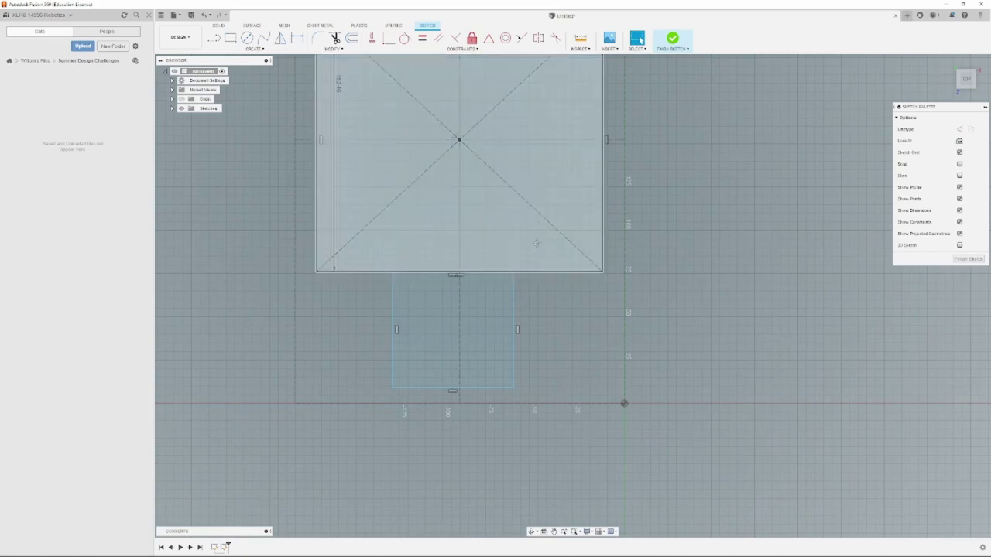
{"action": "middle_click_drag", "start_coordinate": [536, 232], "coordinate": [556, 422]}
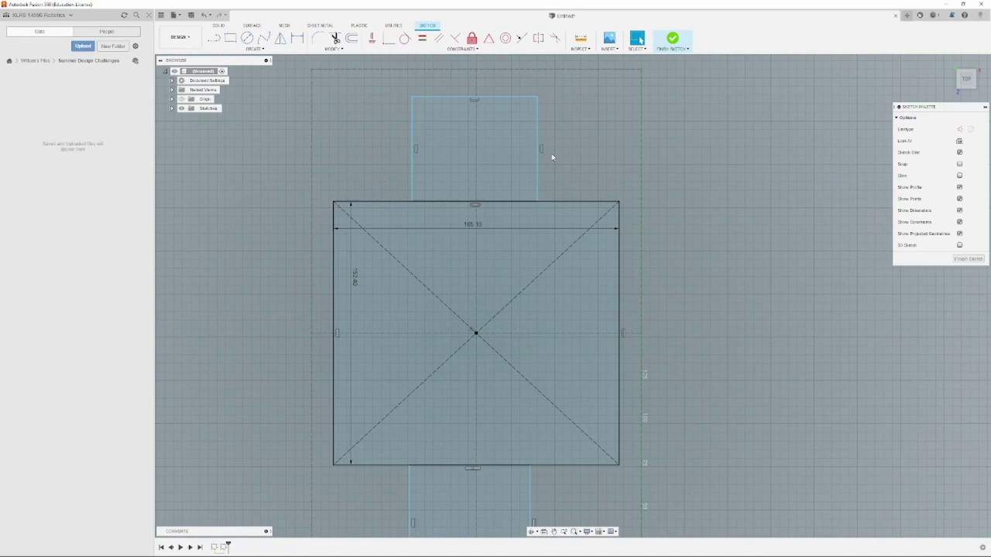
{"action": "middle_click_drag", "start_coordinate": [490, 263], "coordinate": [487, 165]}
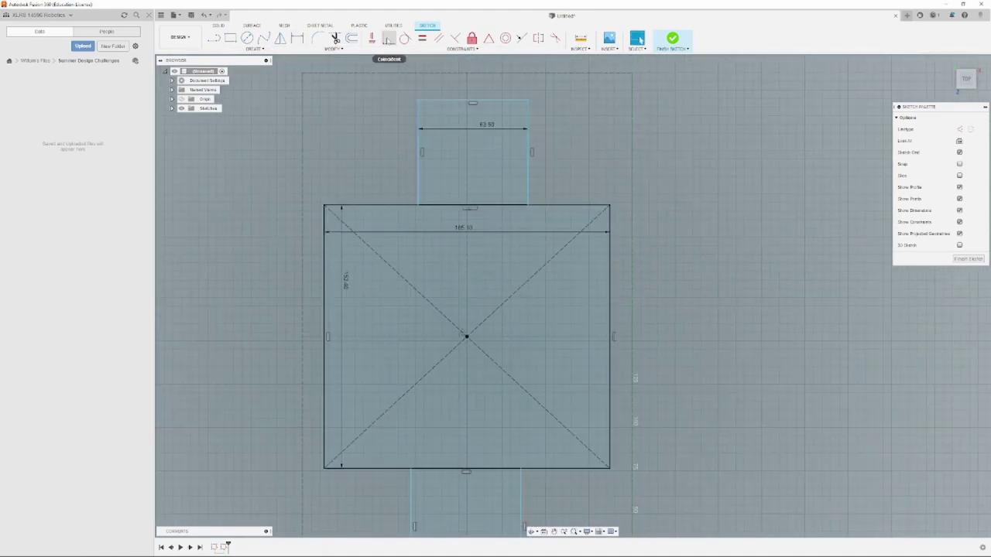
Step: Place a sketch point on the lower narrow rectangle's bottom edge, near its middle
{"action": "left_click", "coordinate": [257, 49]}
{"action": "left_click", "coordinate": [230, 136]}
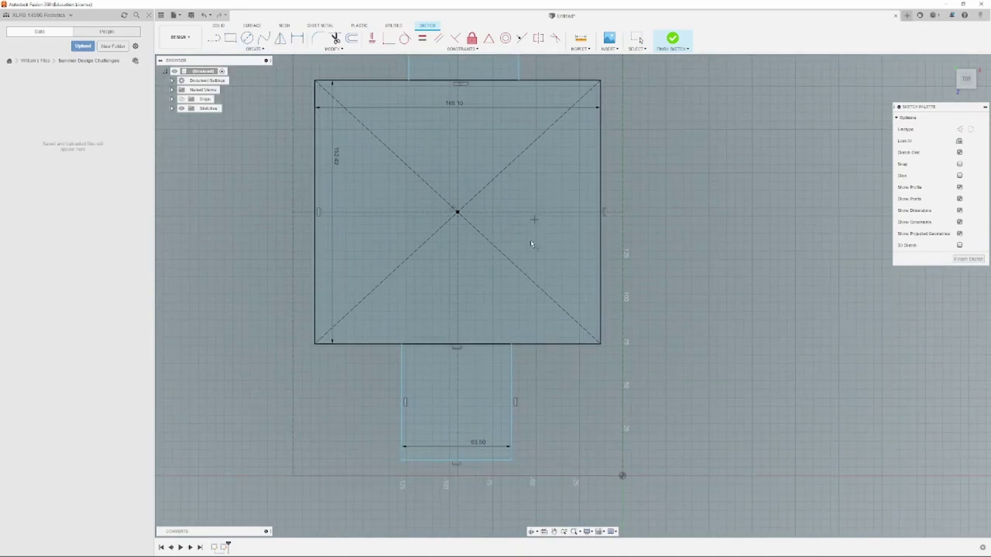
{"action": "left_click", "coordinate": [463, 459]}
{"action": "key", "text": "Escape"}
Step: Make the points on the narrow rectangles' outer edges coincident with the vertical centerline
{"action": "left_click", "coordinate": [391, 38]}
{"action": "left_click", "coordinate": [463, 461]}
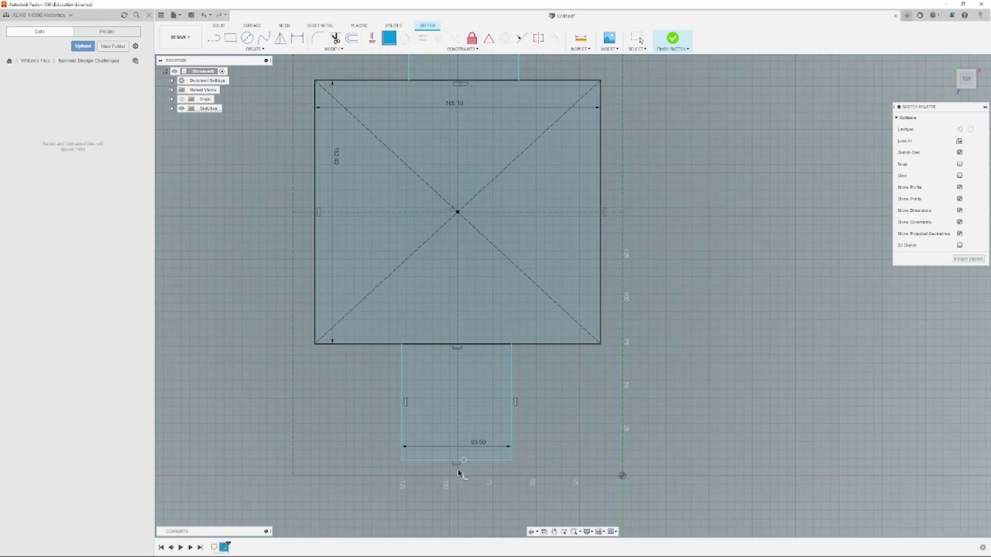
{"action": "left_click", "coordinate": [457, 302]}
{"action": "middle_click_drag", "start_coordinate": [457, 303], "coordinate": [461, 406]}
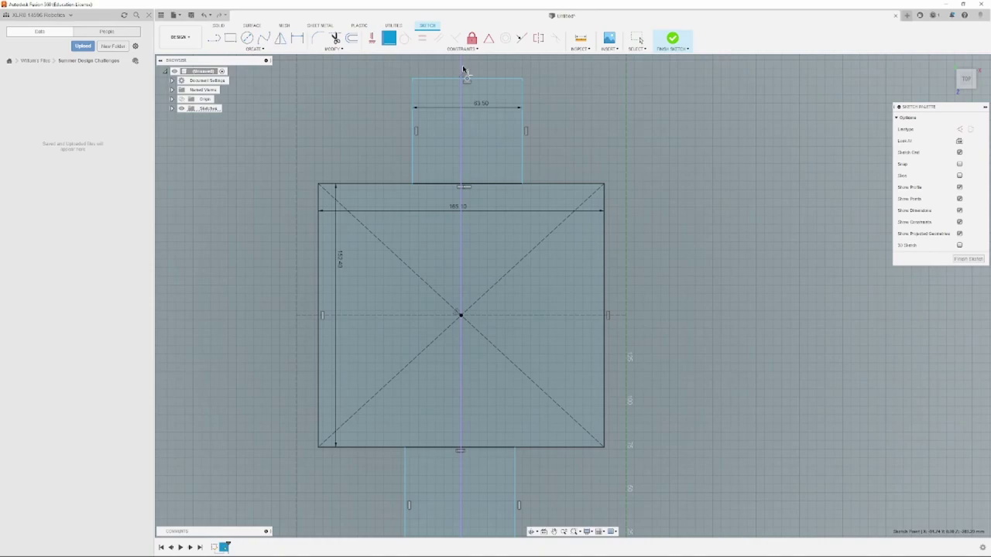
{"action": "left_click", "coordinate": [466, 78]}
{"action": "key", "text": "Escape"}
Step: Constrain the sketch point on the vertical centerline to the midpoint of the lower narrow rectangle's bottom edge
{"action": "mouse_move", "coordinate": [511, 352]}
{"action": "middle_mouse_down"}
{"action": "mouse_move", "coordinate": [504, 197]}
{"action": "mouse_move", "coordinate": [540, 426]}
{"action": "mouse_move", "coordinate": [544, 244]}
{"action": "middle_mouse_up"}
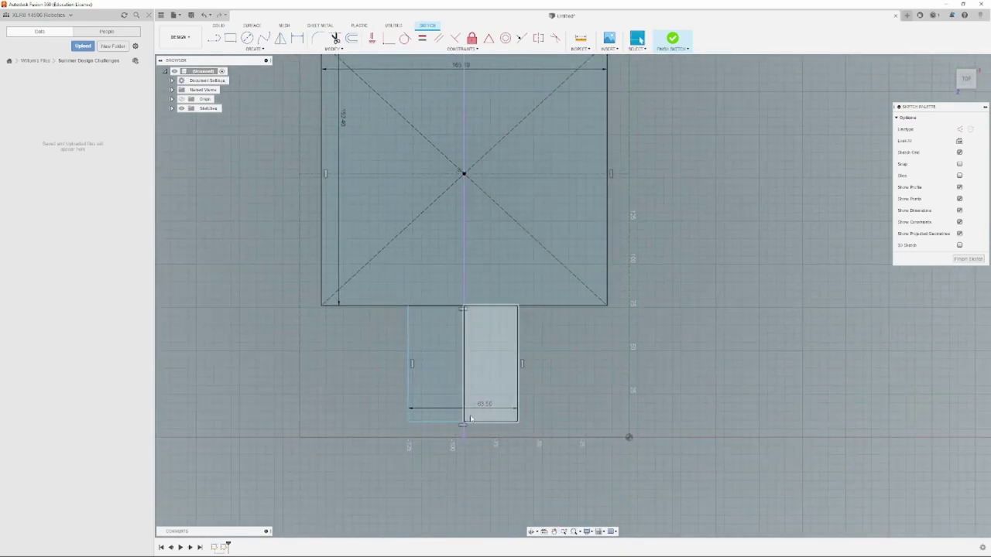
{"action": "scroll", "coordinate": [463, 424], "scroll_direction": "up", "scroll_amount": 4}
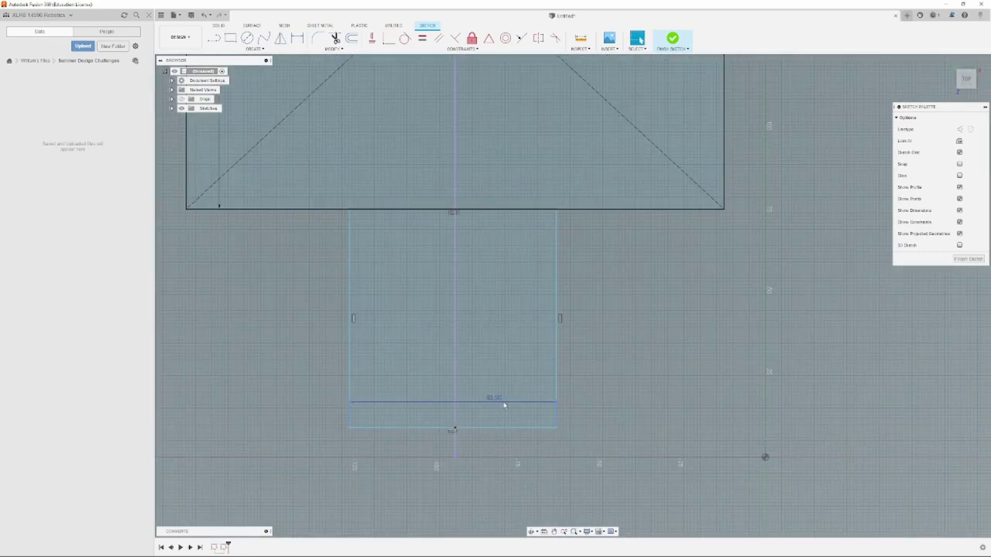
{"action": "middle_click_drag", "start_coordinate": [512, 279], "coordinate": [520, 380]}
{"action": "scroll", "coordinate": [520, 380], "scroll_direction": "down", "scroll_amount": 5}
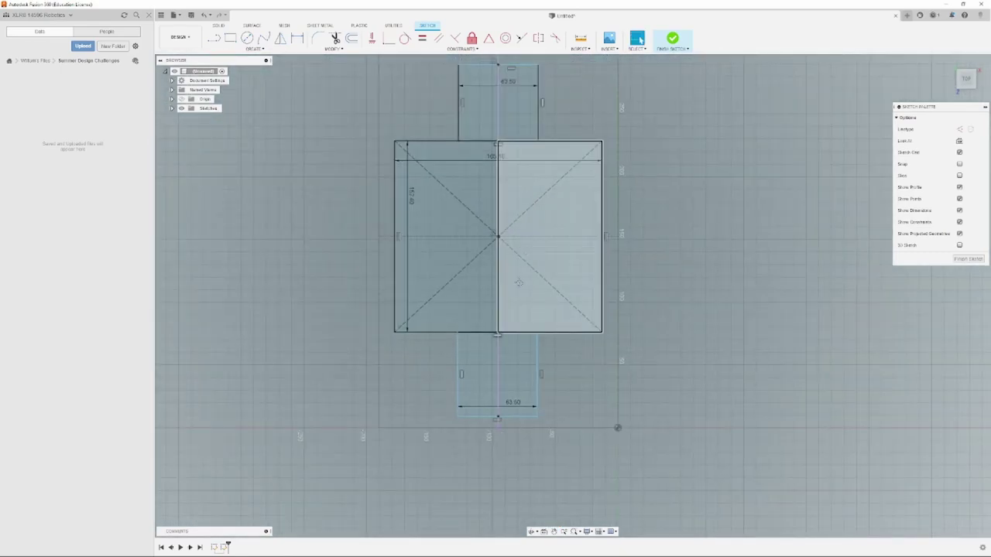
{"action": "middle_click_drag", "start_coordinate": [530, 128], "coordinate": [517, 209]}
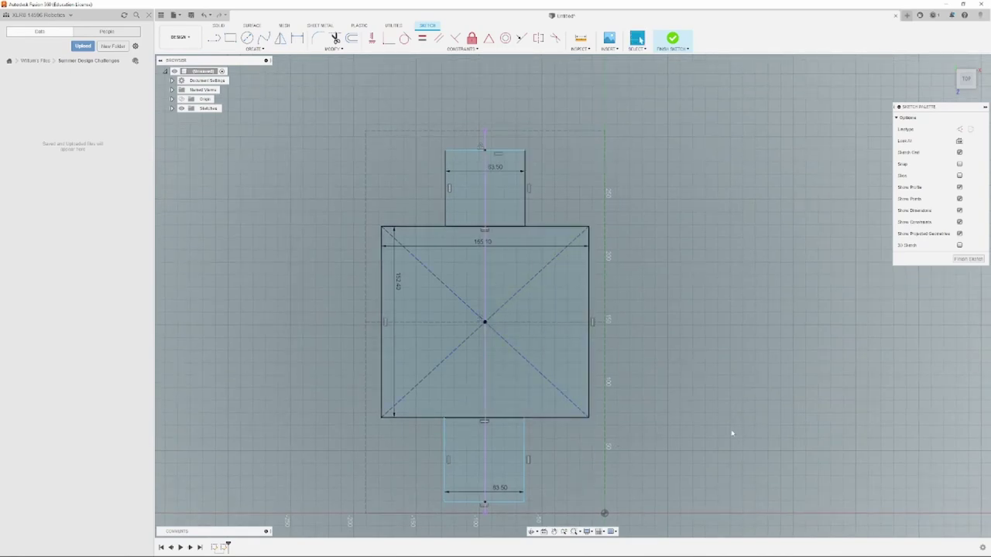
{"action": "left_click_drag", "start_coordinate": [526, 456], "coordinate": [550, 450]}
{"action": "scroll", "coordinate": [498, 510], "scroll_direction": "up", "scroll_amount": 2}
{"action": "scroll", "coordinate": [498, 512], "scroll_direction": "up", "scroll_amount": 3}
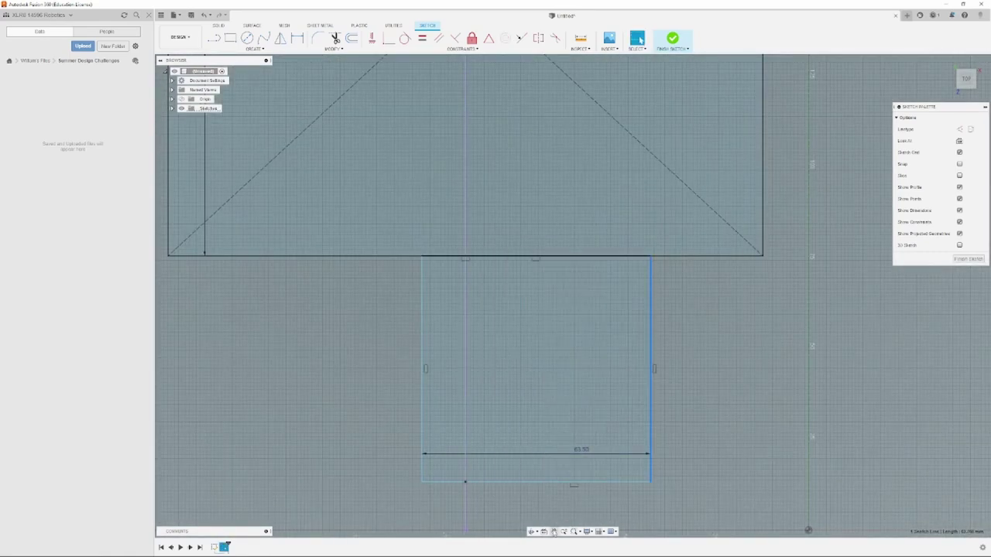
{"action": "left_click", "coordinate": [465, 482]}
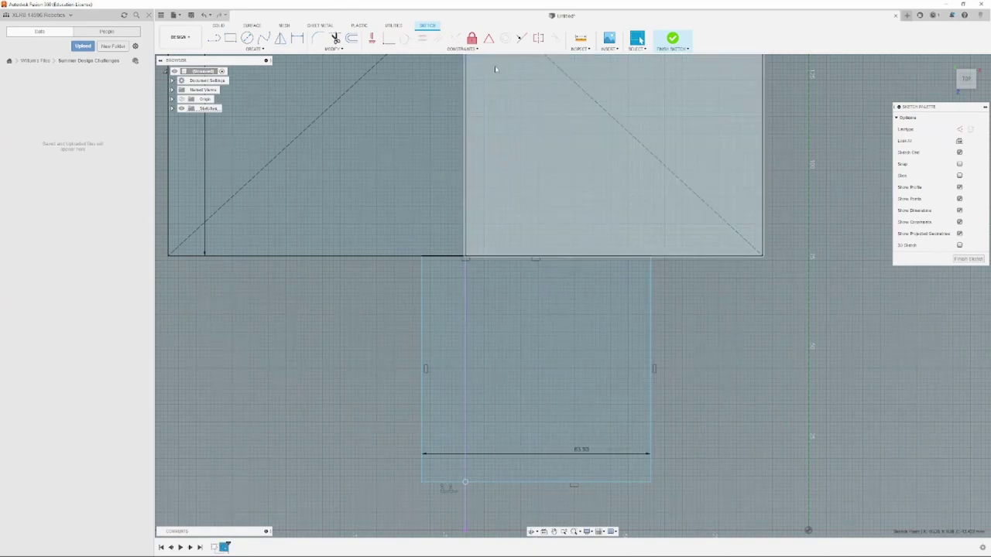
{"action": "left_click", "coordinate": [488, 38]}
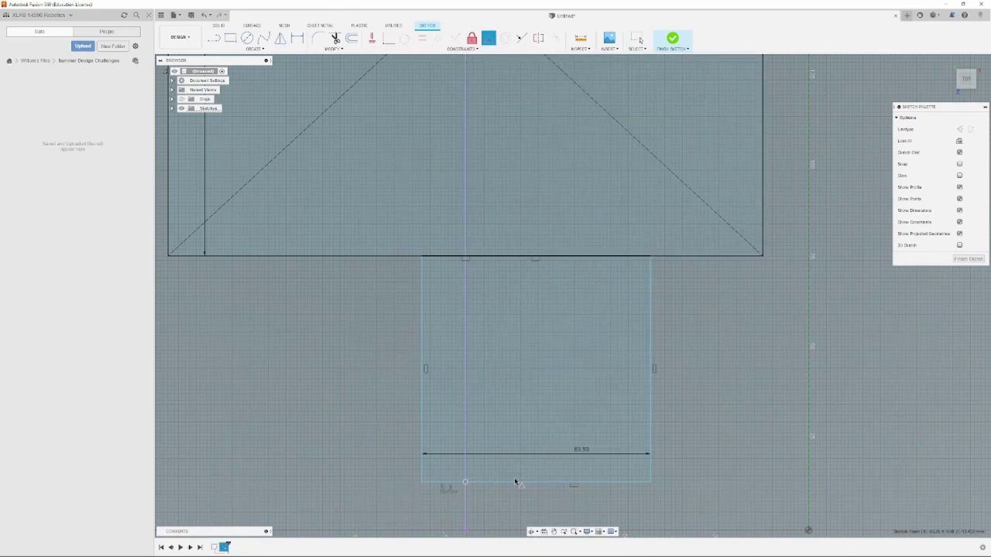
{"action": "left_click", "coordinate": [516, 482]}
{"action": "key", "text": "Escape"}
Step: Dimension the lower narrow rectangle's height to 63.5 mm
{"action": "scroll", "coordinate": [639, 397], "scroll_direction": "down", "scroll_amount": 2}
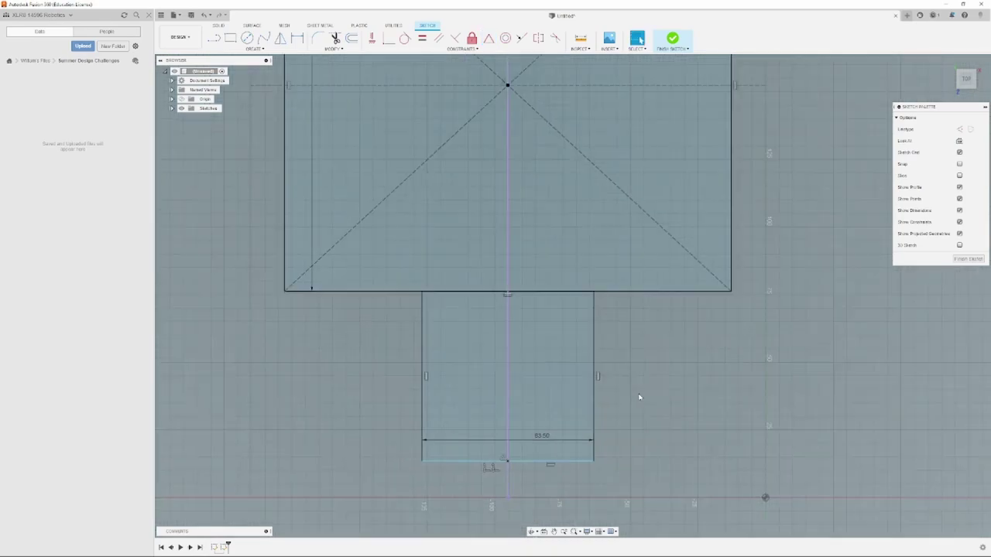
{"action": "middle_click_drag", "start_coordinate": [640, 398], "coordinate": [648, 534]}
{"action": "mouse_move", "coordinate": [632, 176]}
{"action": "middle_mouse_down"}
{"action": "mouse_move", "coordinate": [625, 283]}
{"action": "mouse_move", "coordinate": [573, 453]}
{"action": "mouse_move", "coordinate": [579, 201]}
{"action": "middle_mouse_up"}
{"action": "middle_click_drag", "start_coordinate": [579, 422], "coordinate": [568, 157]}
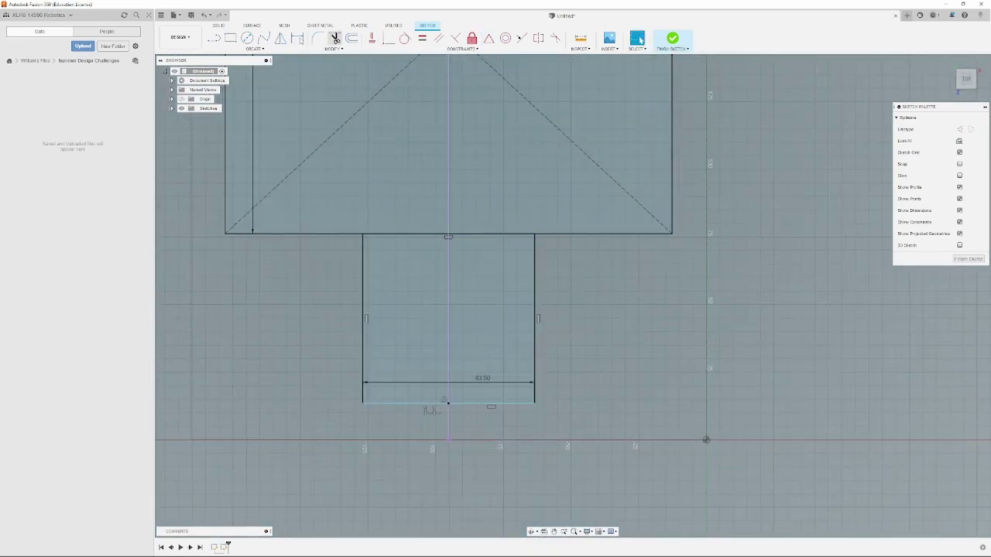
{"action": "left_click", "coordinate": [297, 38]}
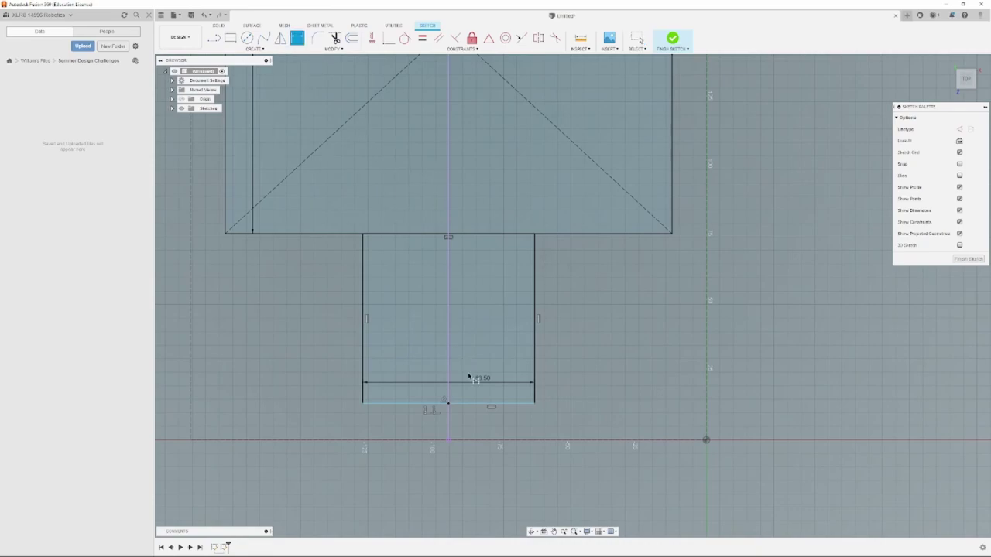
{"action": "left_click", "coordinate": [484, 236]}
{"action": "left_click", "coordinate": [517, 312]}
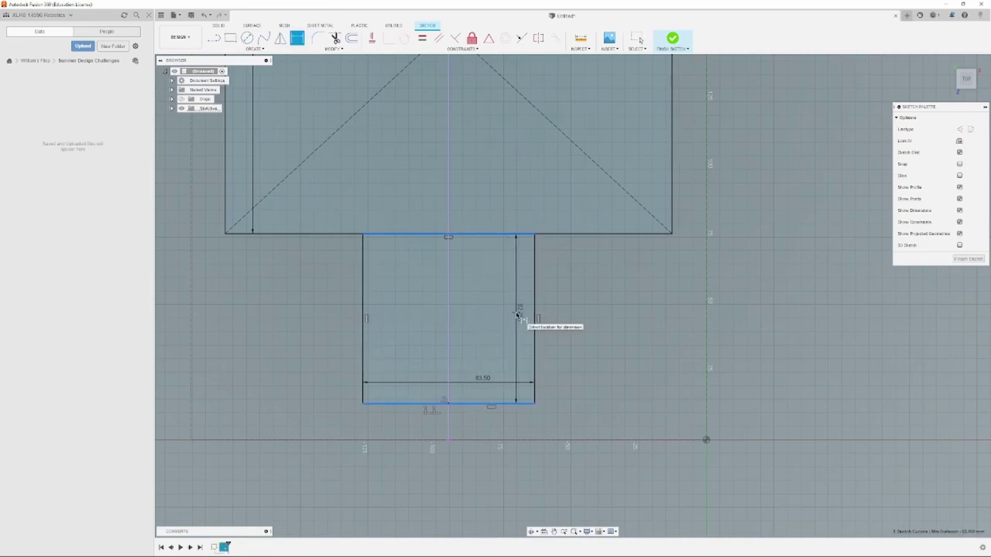
{"action": "type", "text": "24"}
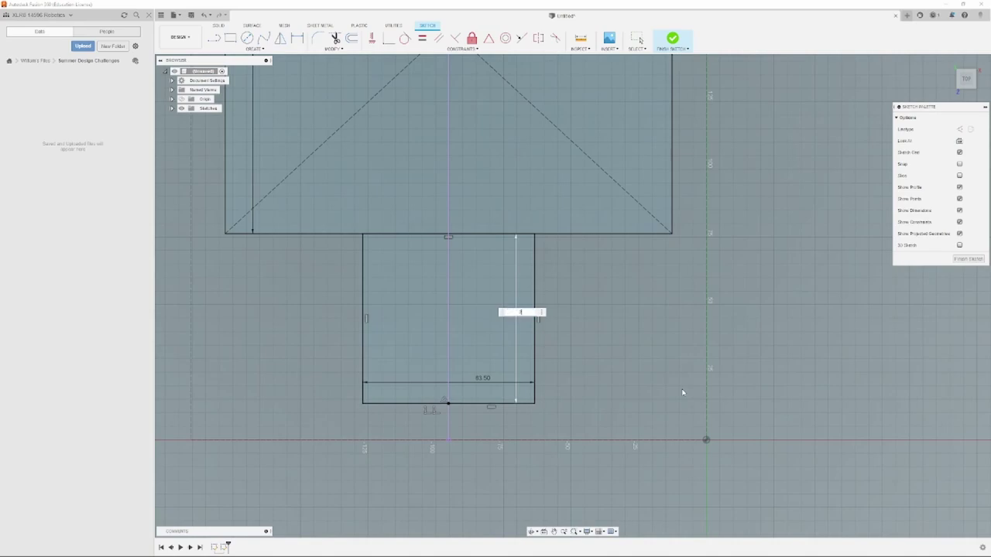
{"action": "key", "text": "Return"}
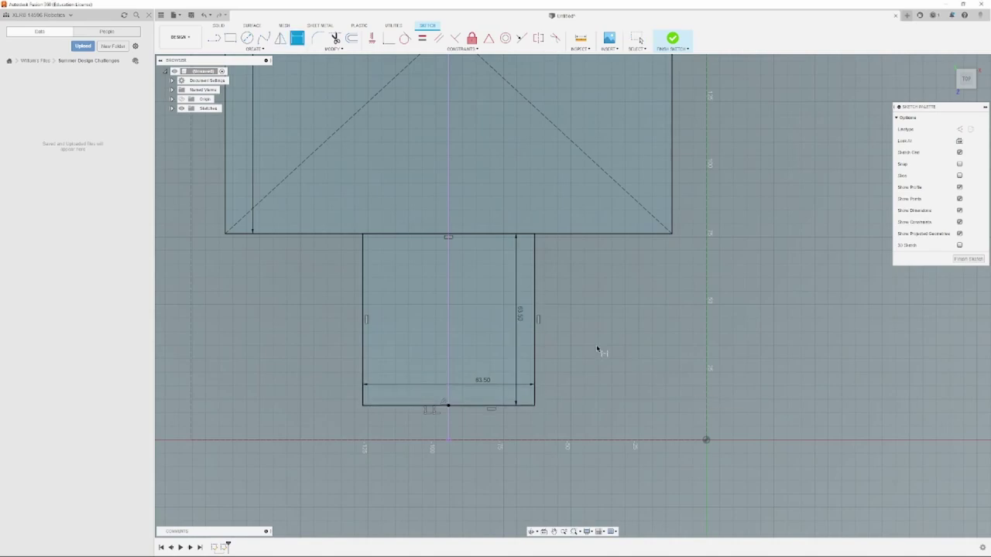
Step: Dimension the upper narrow rectangle's height to 63.5 mm
{"action": "middle_click_drag", "start_coordinate": [596, 347], "coordinate": [663, 485]}
{"action": "scroll", "coordinate": [546, 197], "scroll_direction": "down", "scroll_amount": 3}
{"action": "middle_click_drag", "start_coordinate": [545, 196], "coordinate": [523, 342]}
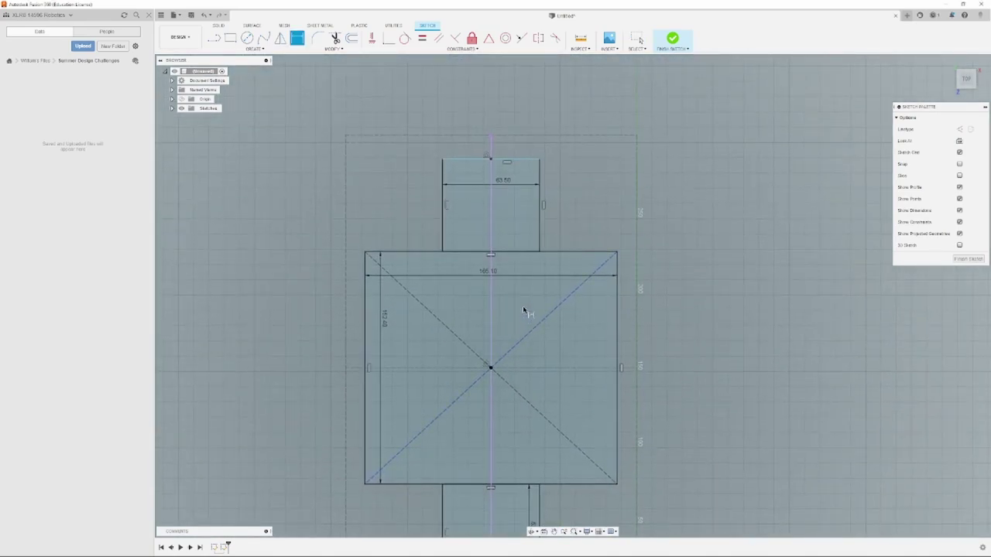
{"action": "left_click", "coordinate": [516, 253]}
{"action": "left_click", "coordinate": [531, 159]}
{"action": "left_click", "coordinate": [520, 199]}
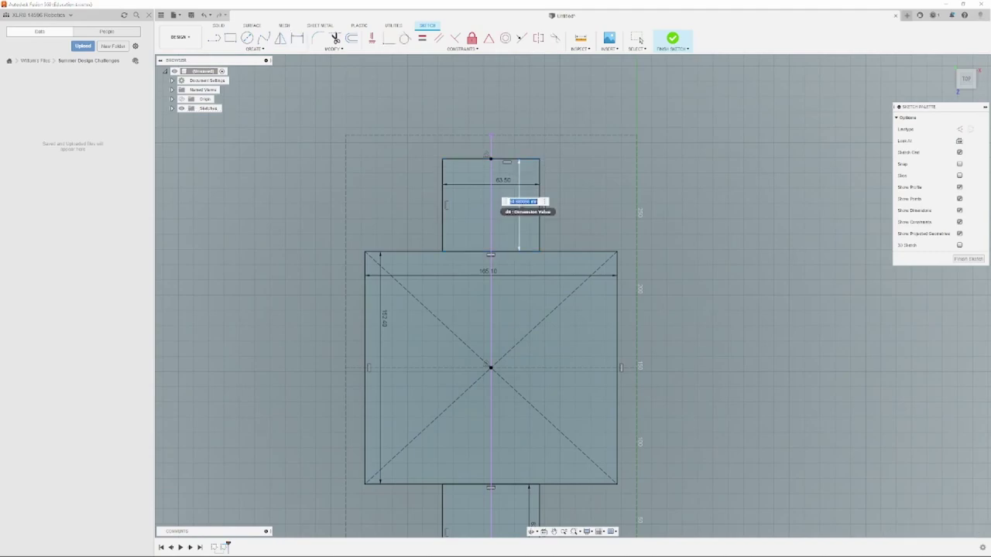
{"action": "type", "text": "43.5"}
{"action": "key", "text": "Return"}
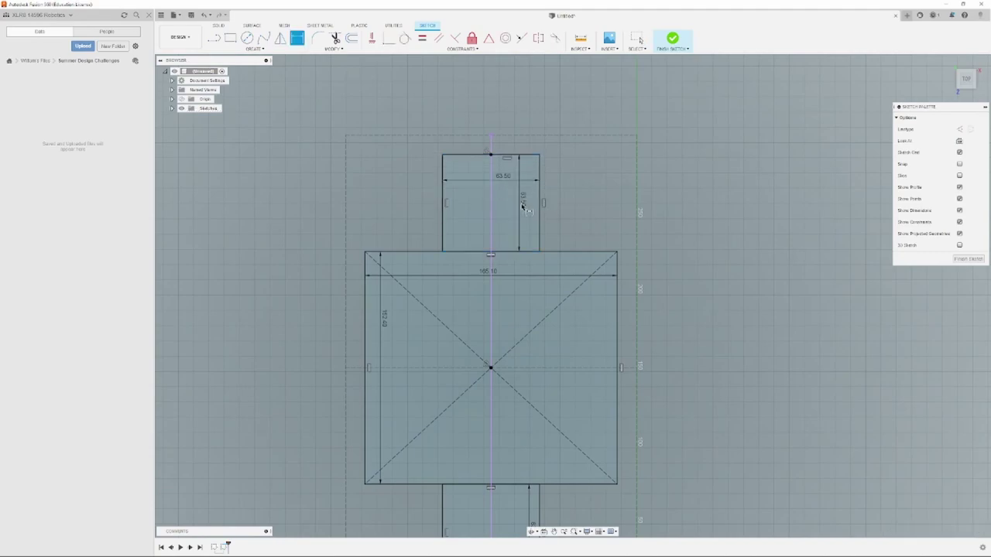
Step: Finish the sketch of the chassis layout
{"action": "middle_click_drag", "start_coordinate": [529, 315], "coordinate": [534, 240]}
{"action": "middle_click_drag", "start_coordinate": [508, 329], "coordinate": [477, 274]}
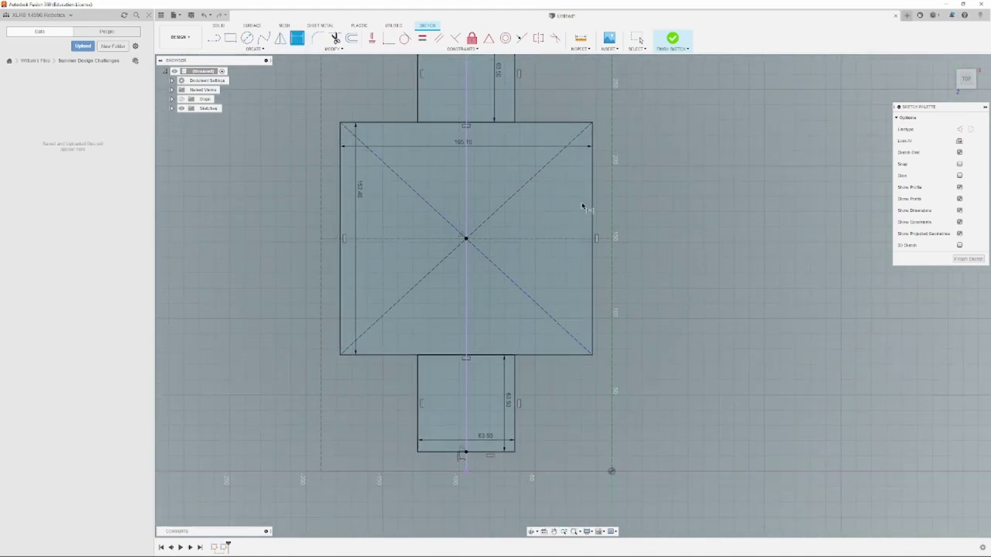
{"action": "middle_click_drag", "start_coordinate": [498, 103], "coordinate": [523, 165]}
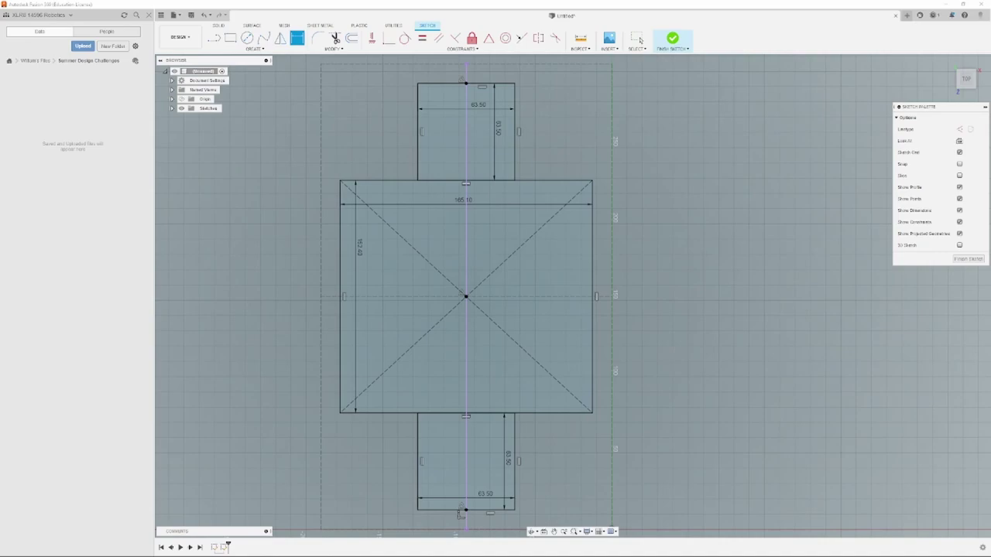
{"action": "scroll", "coordinate": [637, 222], "scroll_direction": "down", "scroll_amount": 2}
{"action": "mouse_move", "coordinate": [635, 221]}
{"action": "middle_mouse_down"}
{"action": "mouse_move", "coordinate": [615, 356]}
{"action": "mouse_move", "coordinate": [631, 239]}
{"action": "mouse_move", "coordinate": [646, 283]}
{"action": "mouse_move", "coordinate": [652, 210]}
{"action": "middle_mouse_up"}
{"action": "left_click", "coordinate": [672, 39]}
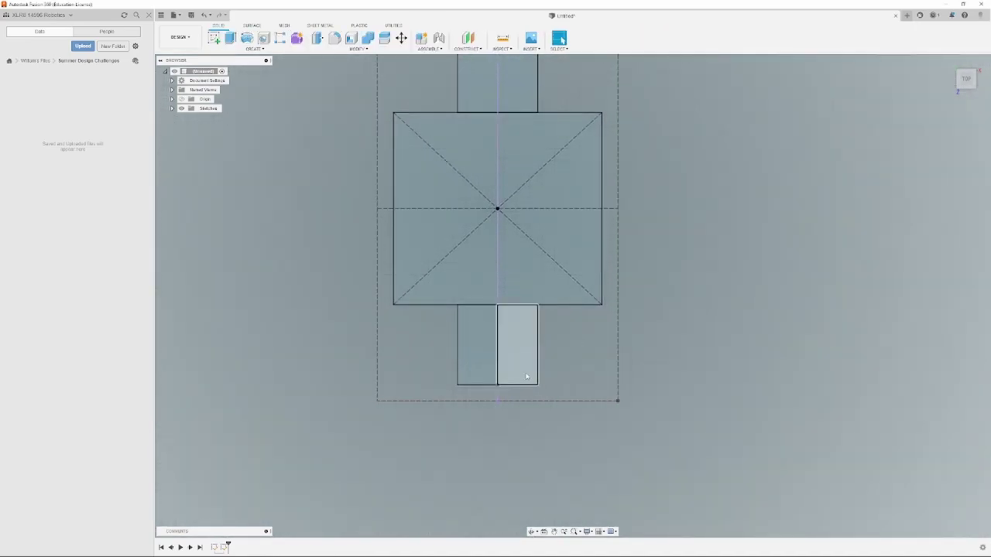
Step: Extrude both halves of the large rectangle and of the two narrow rectangles upward 30 mm as a new body
{"action": "scroll", "coordinate": [521, 352], "scroll_direction": "up", "scroll_amount": 2}
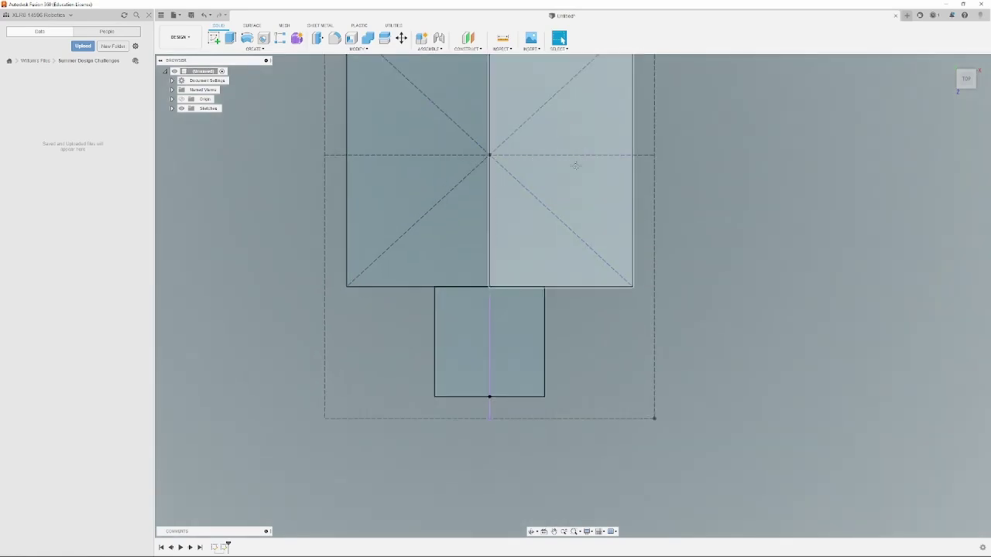
{"action": "scroll", "coordinate": [535, 306], "scroll_direction": "down", "scroll_amount": 2}
{"action": "key", "text": "e"}
{"action": "left_click", "coordinate": [524, 100]}
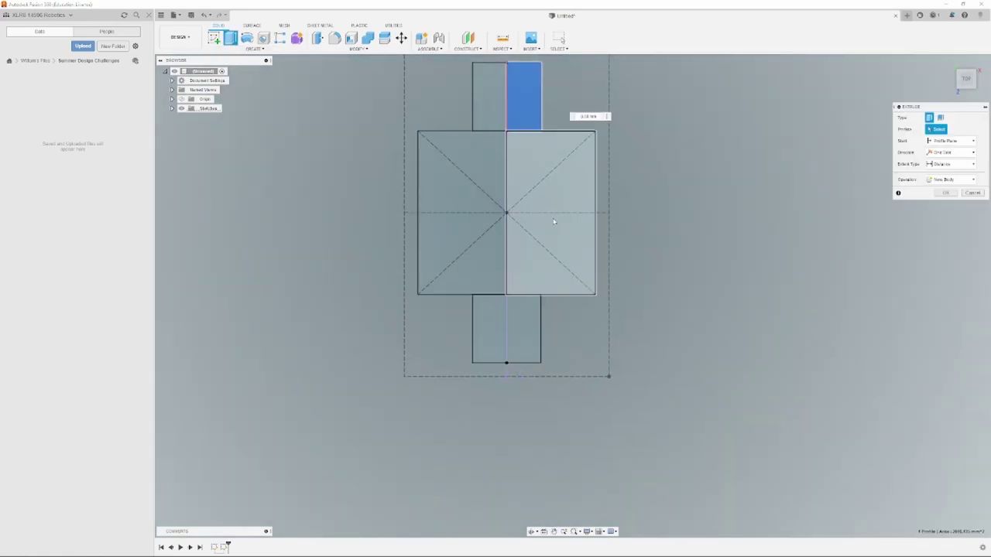
{"action": "left_click", "coordinate": [553, 222]}
{"action": "left_click", "coordinate": [489, 97]}
{"action": "left_click", "coordinate": [488, 329]}
{"action": "left_click", "coordinate": [461, 213]}
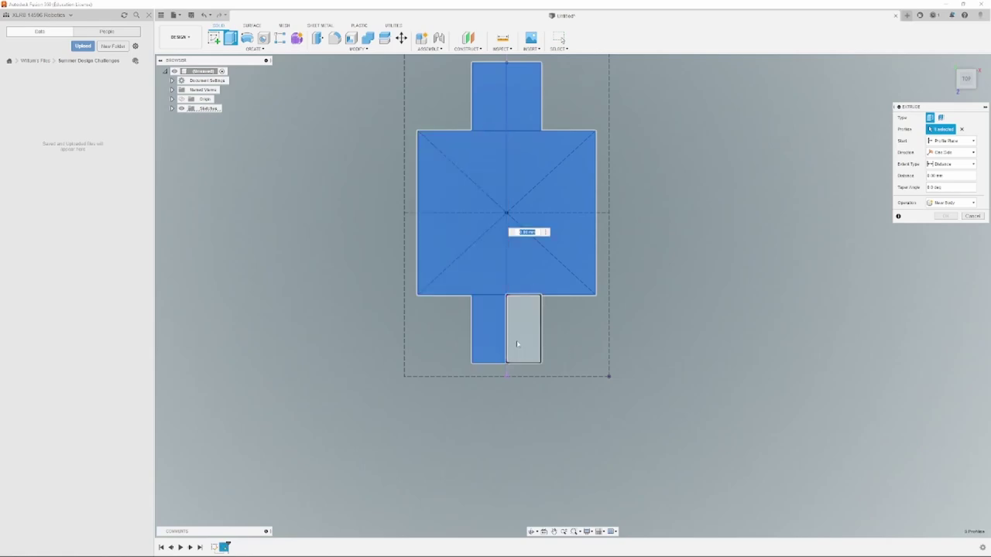
{"action": "left_click", "coordinate": [517, 344]}
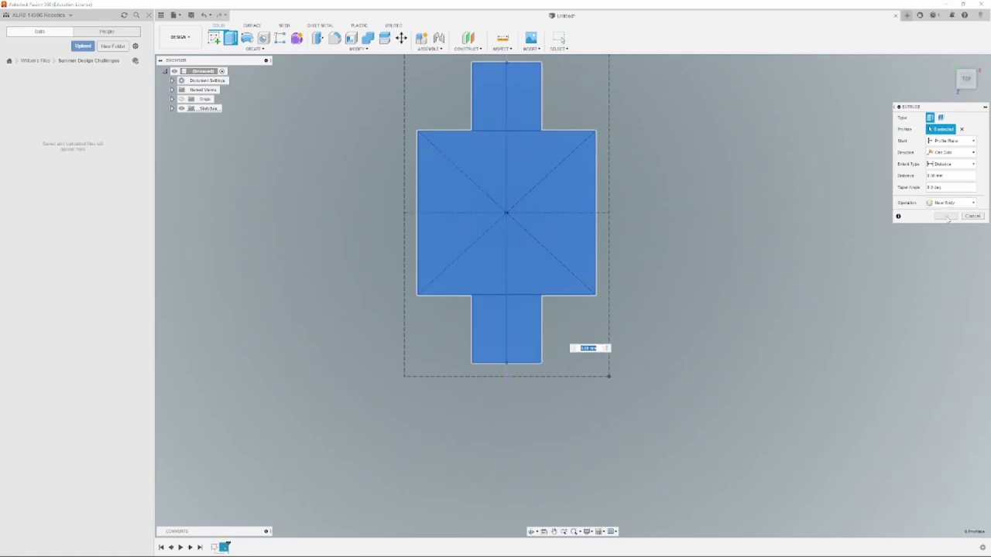
{"action": "middle_click_drag", "start_coordinate": [720, 302], "coordinate": [646, 255], "text": "shift"}
{"action": "scroll", "coordinate": [358, 166], "scroll_direction": "up", "scroll_amount": 3}
{"action": "middle_click_drag", "start_coordinate": [551, 155], "coordinate": [506, 208]}
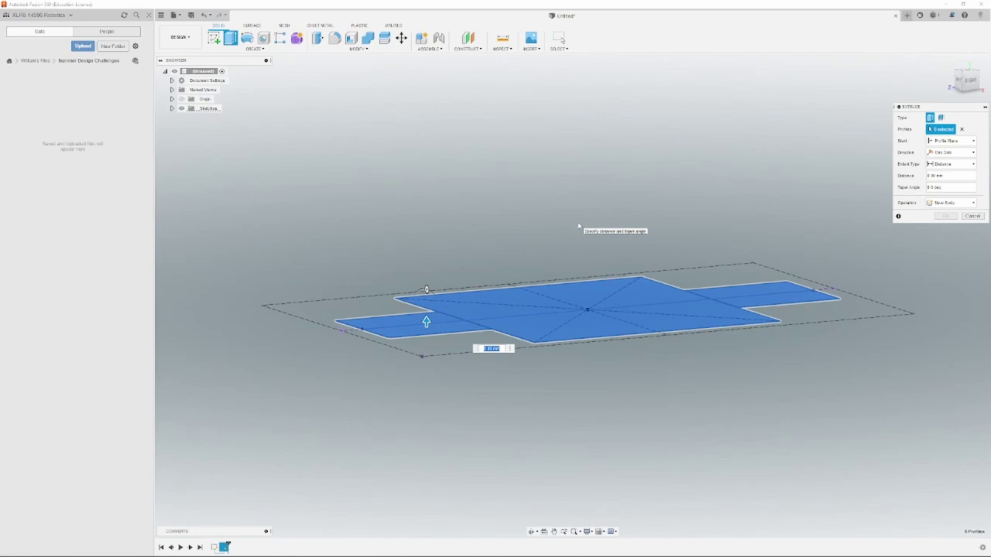
{"action": "type", "text": "30"}
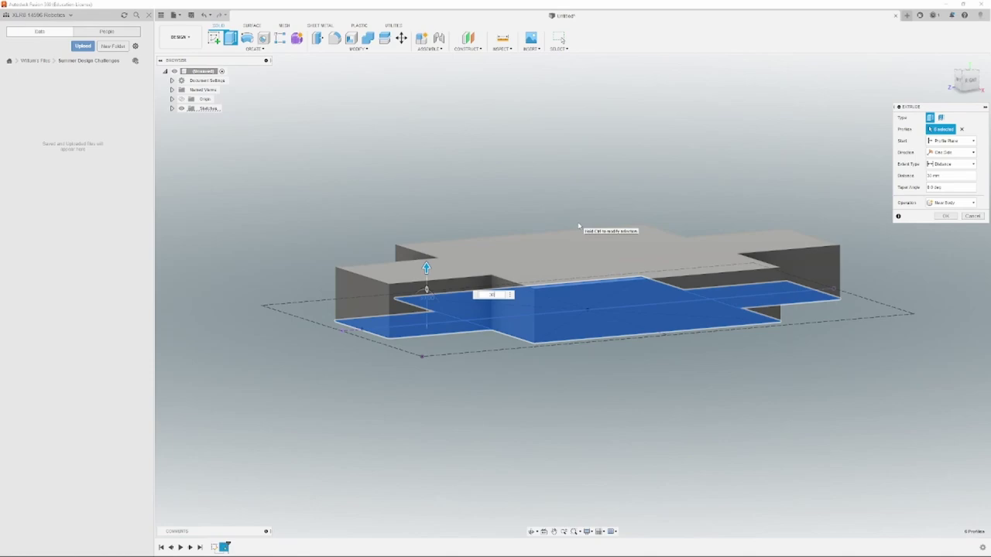
{"action": "key", "text": "Return"}
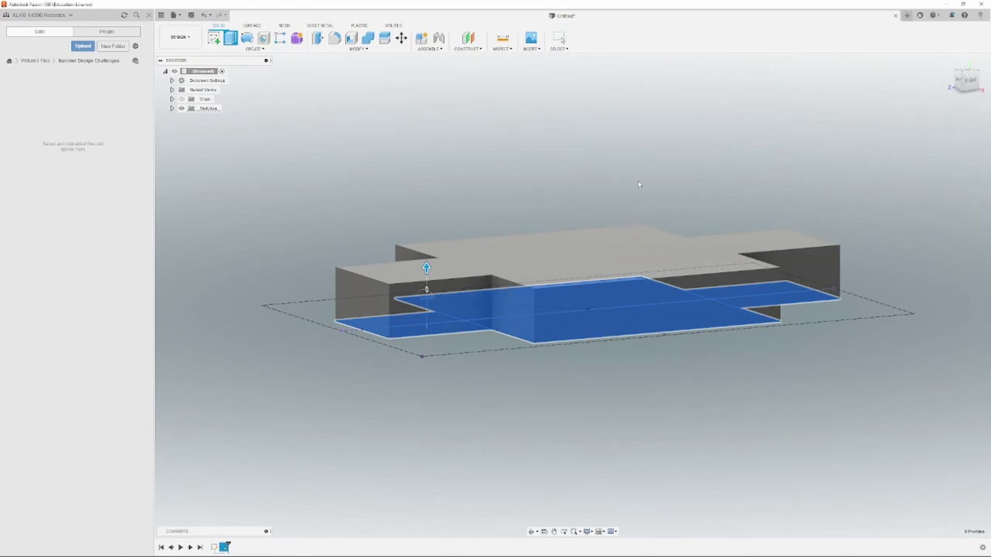
Step: Reopen the chassis layout sketch behind the extrusion for editing
{"action": "middle_click_drag", "start_coordinate": [646, 188], "coordinate": [586, 260], "text": "shift"}
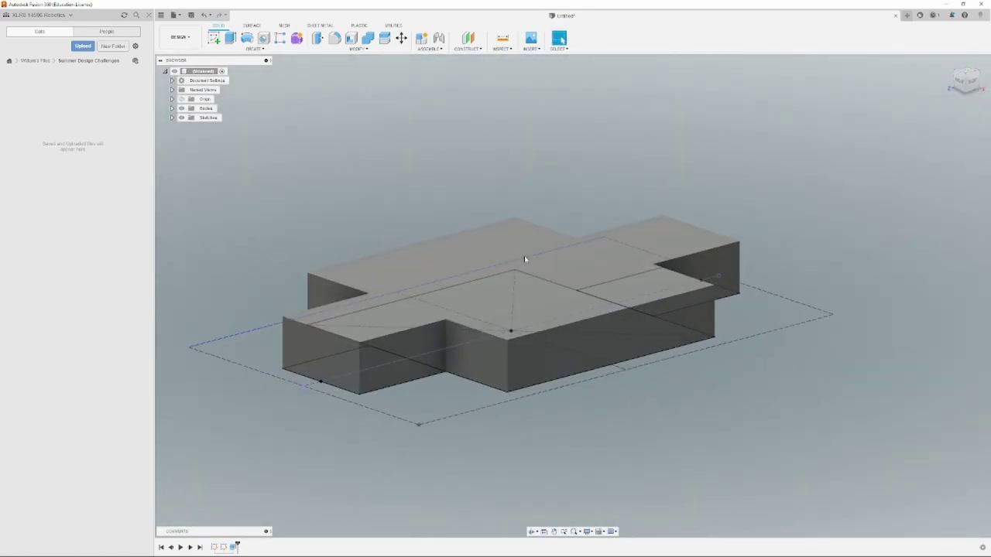
{"action": "middle_click_drag", "start_coordinate": [654, 222], "coordinate": [626, 310], "text": "shift"}
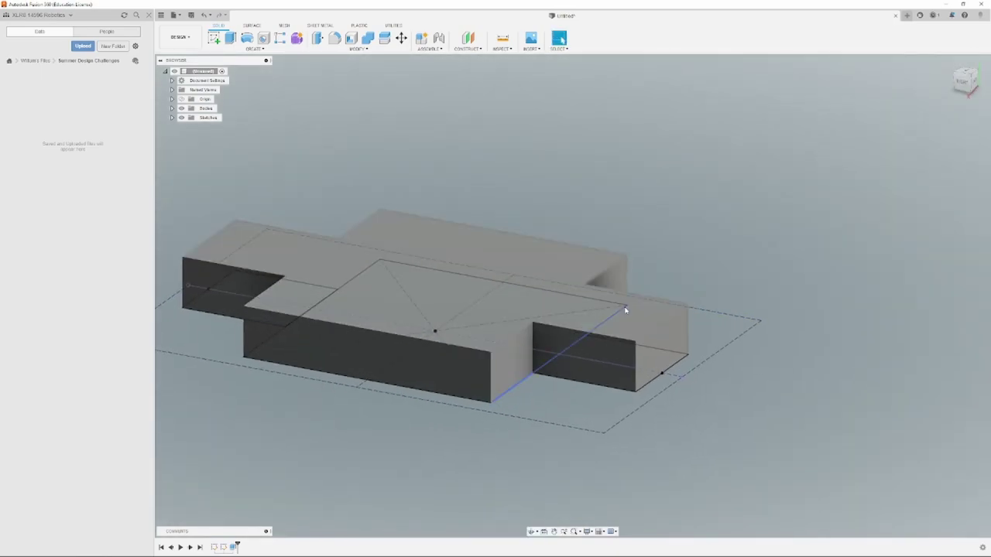
{"action": "middle_click_drag", "start_coordinate": [603, 348], "coordinate": [563, 339], "text": "shift"}
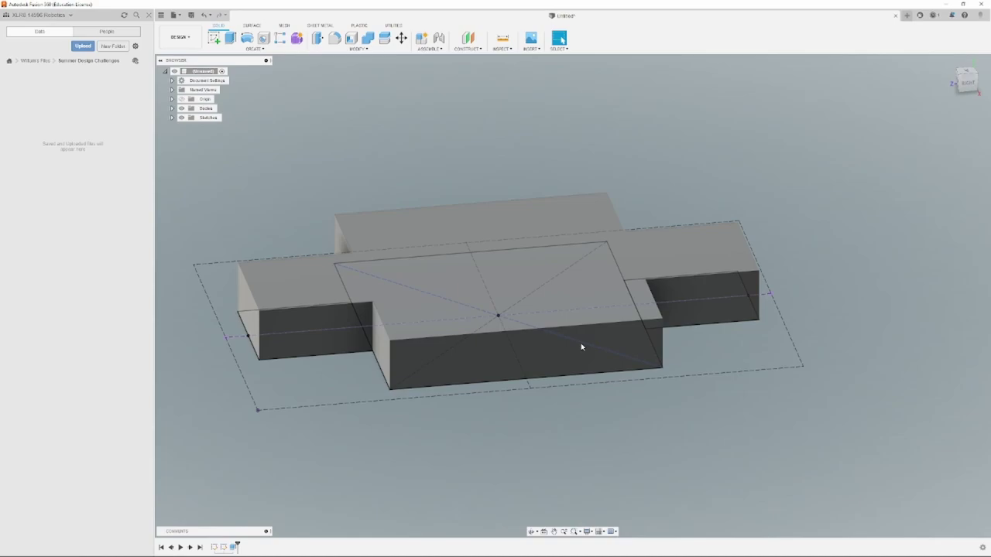
{"action": "middle_click_drag", "start_coordinate": [581, 347], "coordinate": [553, 314], "text": "shift"}
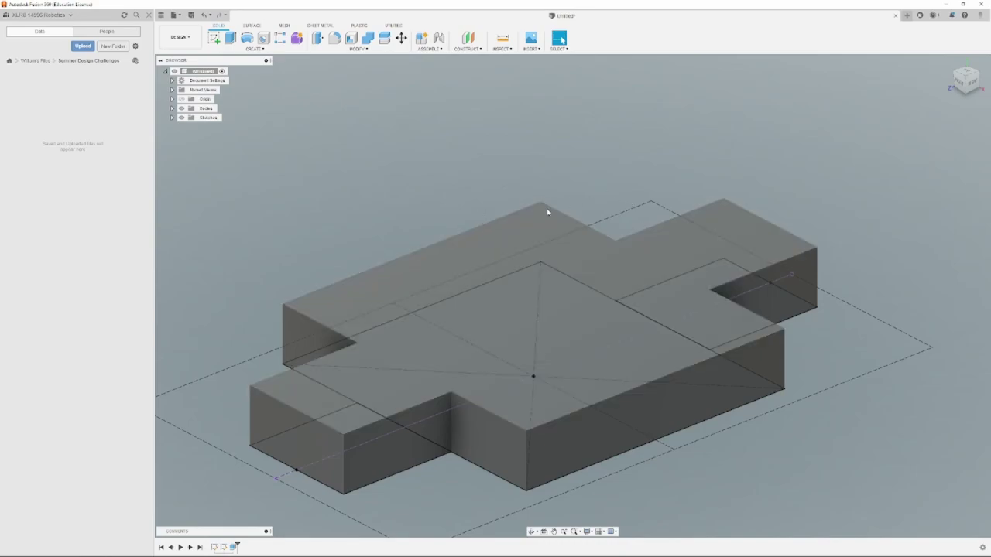
{"action": "scroll", "coordinate": [364, 201], "scroll_direction": "down", "scroll_amount": 3}
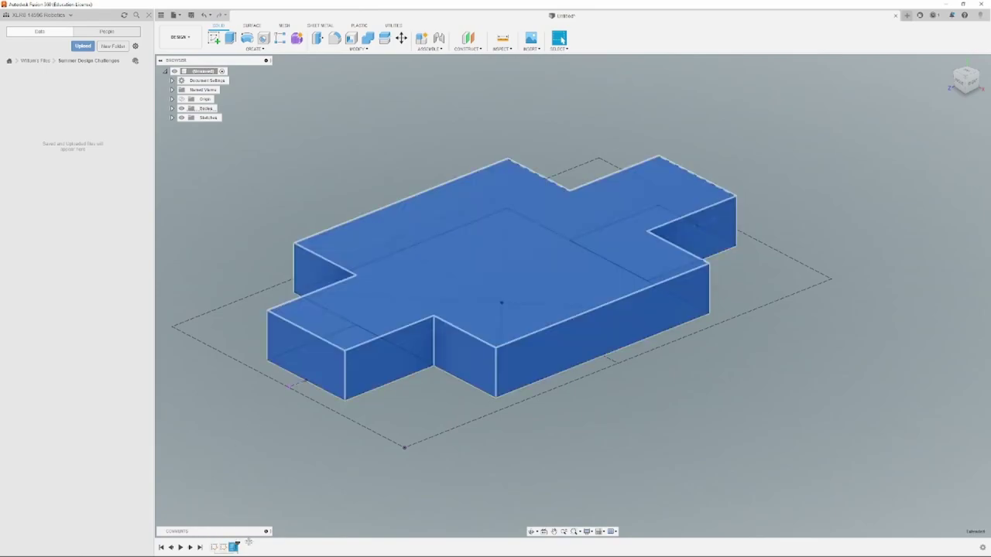
{"action": "double_click", "coordinate": [225, 546]}
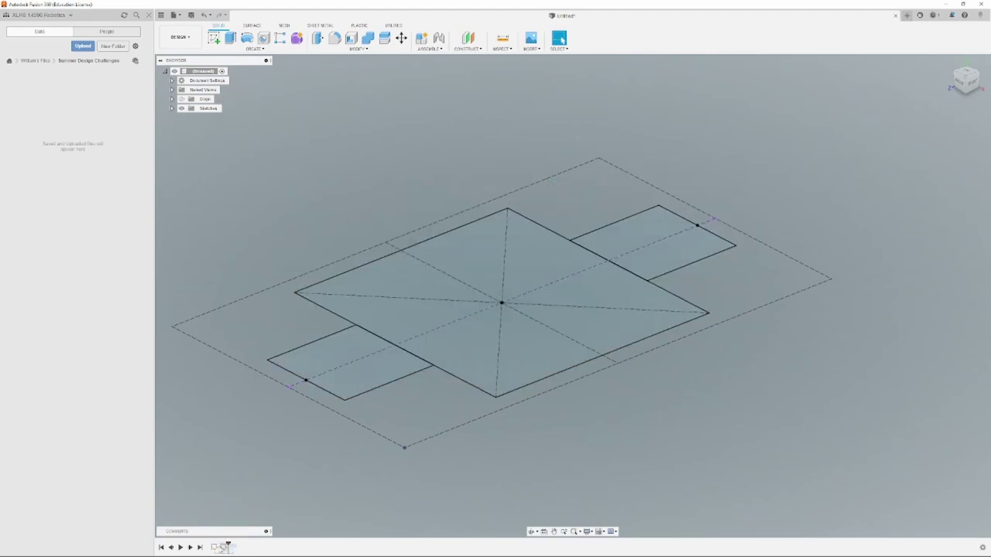
{"action": "middle_click_drag", "start_coordinate": [293, 480], "coordinate": [302, 483], "text": "shift"}
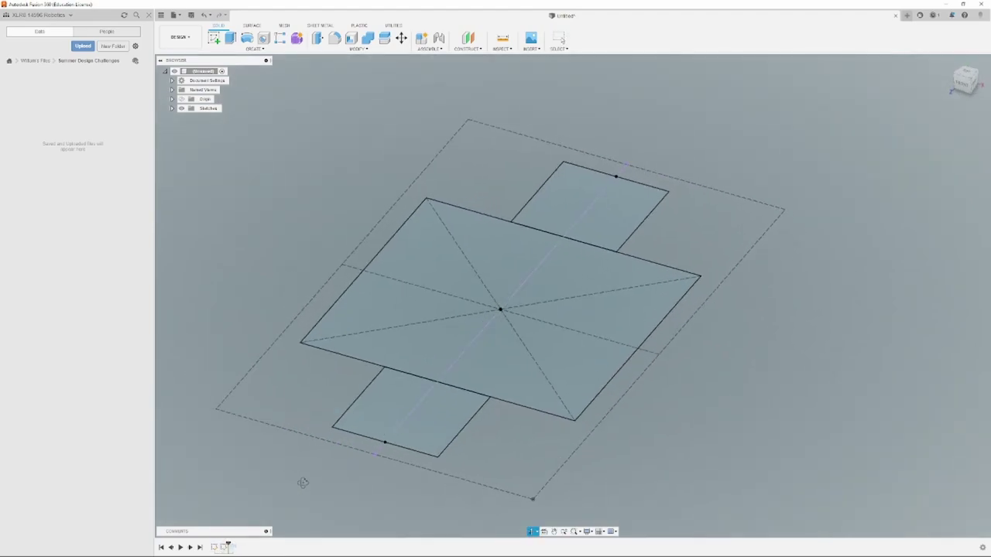
Step: Reopen the chassis layout sketch for editing and check its vertical centre line
{"action": "double_click", "coordinate": [223, 546]}
{"action": "double_click", "coordinate": [335, 287]}
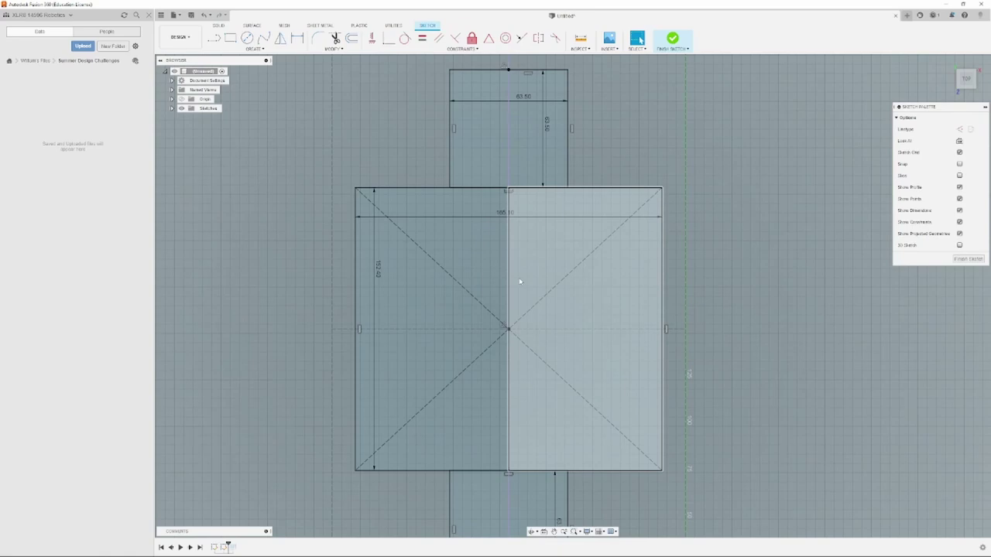
{"action": "left_click", "coordinate": [632, 189]}
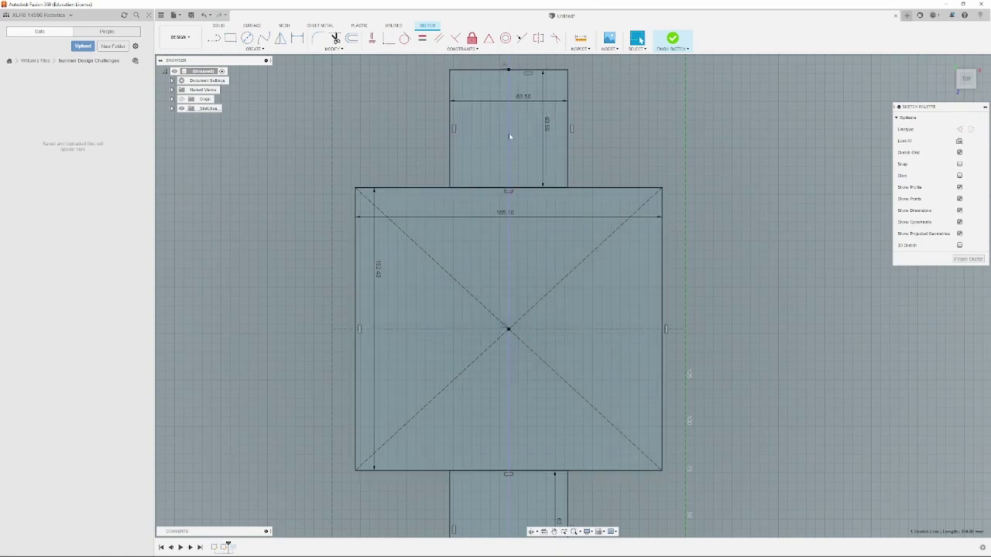
{"action": "left_click", "coordinate": [683, 174]}
{"action": "left_click", "coordinate": [508, 255]}
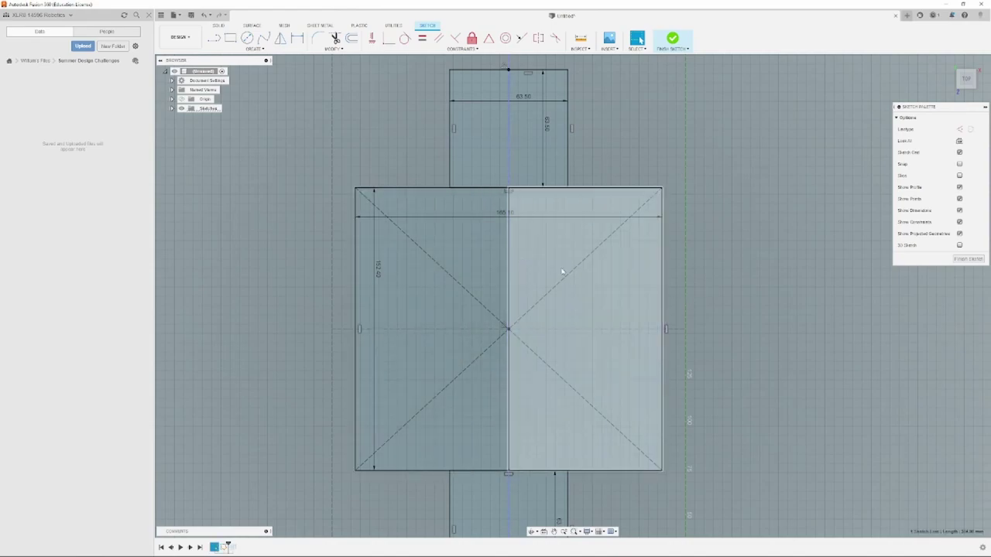
{"action": "left_click", "coordinate": [741, 249]}
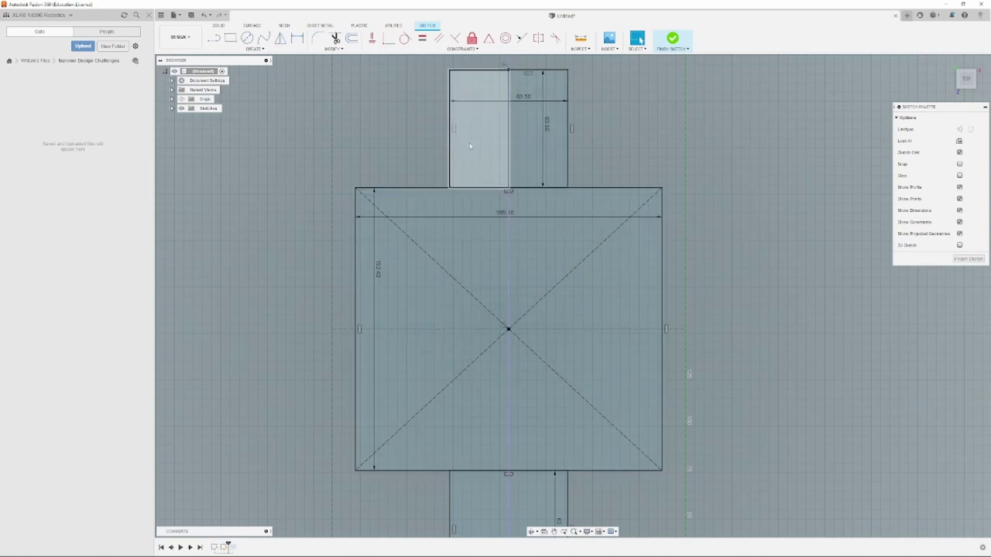
{"action": "middle_click_drag", "start_coordinate": [663, 191], "coordinate": [658, 203]}
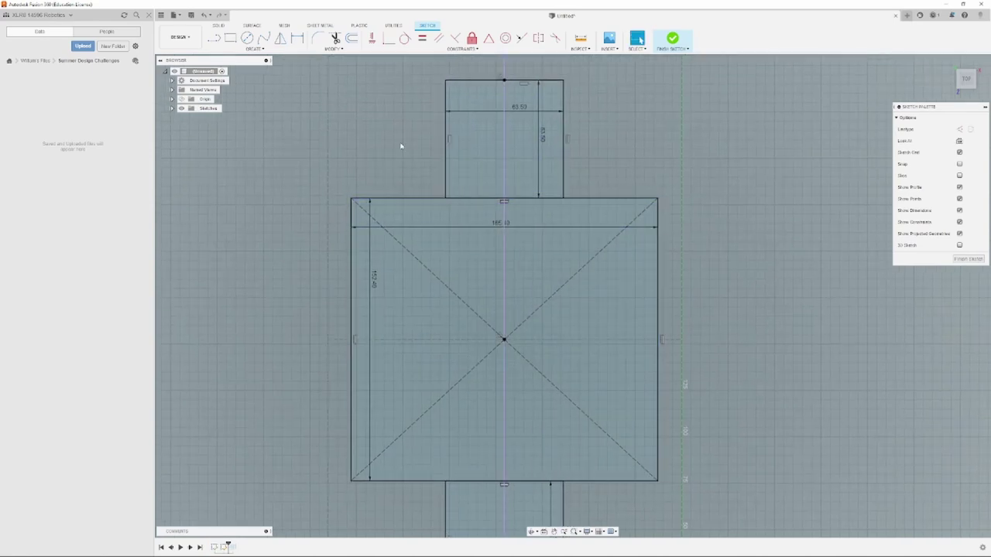
Step: Draw a 116 by 92 mm rectangle inward from the large rectangle's right edge, 15 mm below its upper edge
{"action": "left_click", "coordinate": [230, 37]}
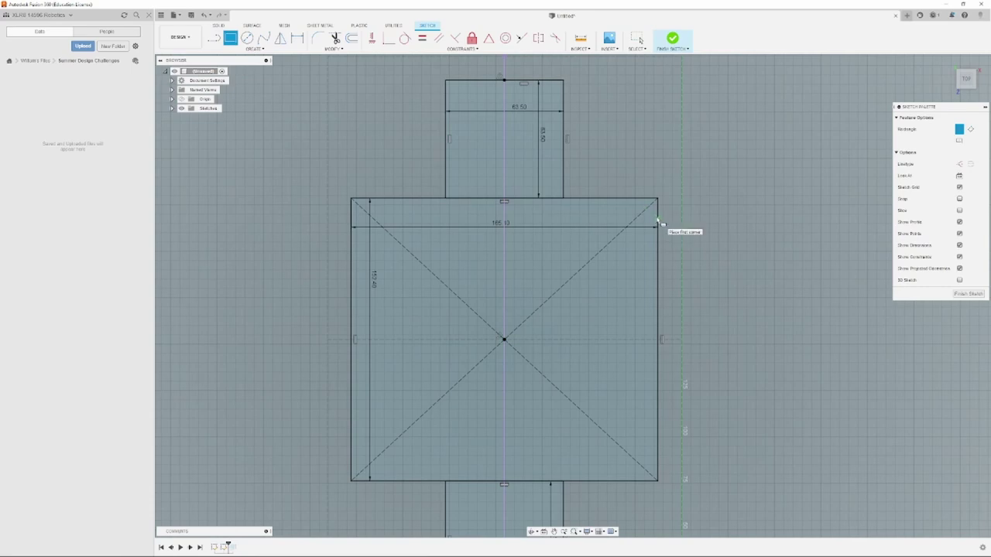
{"action": "left_click", "coordinate": [657, 220]}
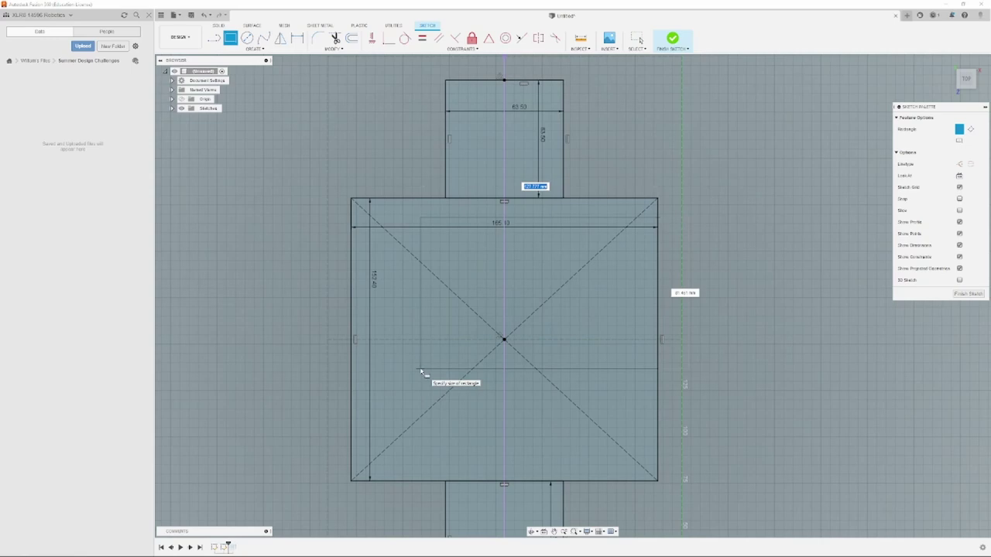
{"action": "type", "text": "10"}
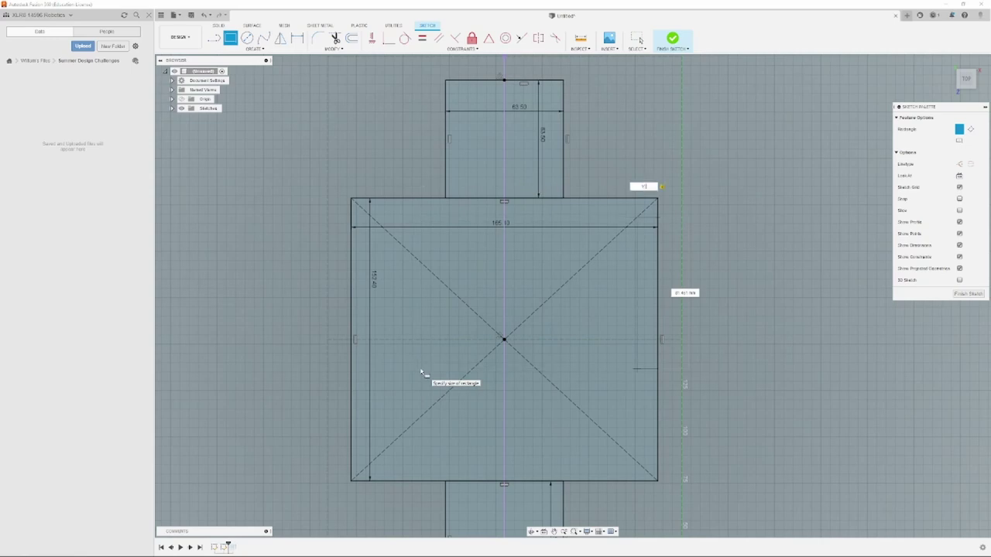
{"action": "key", "text": "BackSpace"}
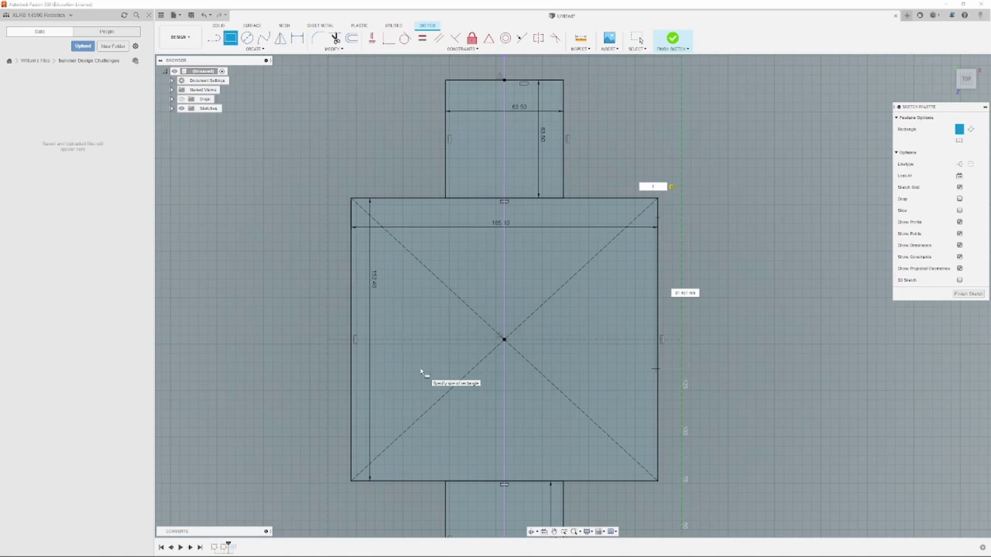
{"action": "key", "text": "BackSpace"}
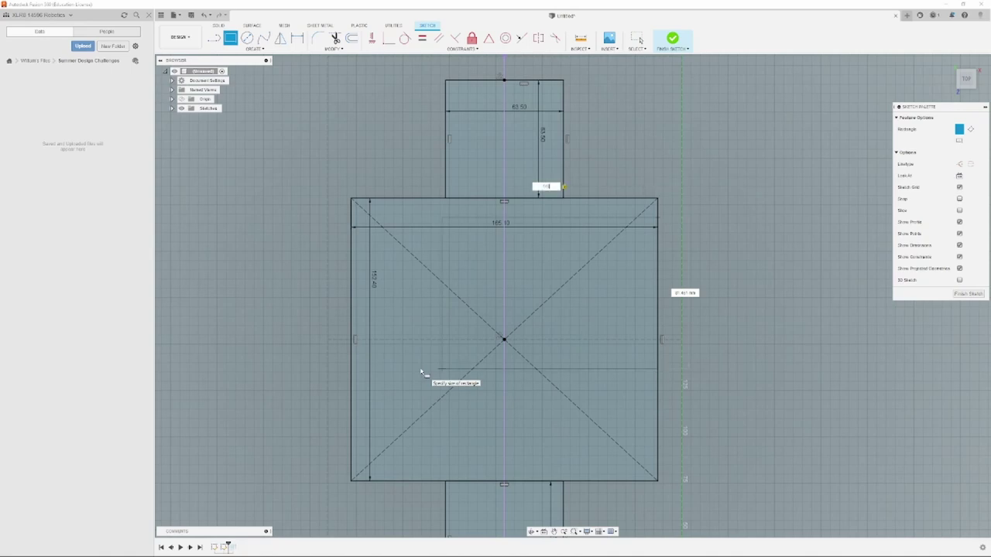
{"action": "type", "text": "10"}
{"action": "key", "text": "Tab"}
{"action": "type", "text": "6"}
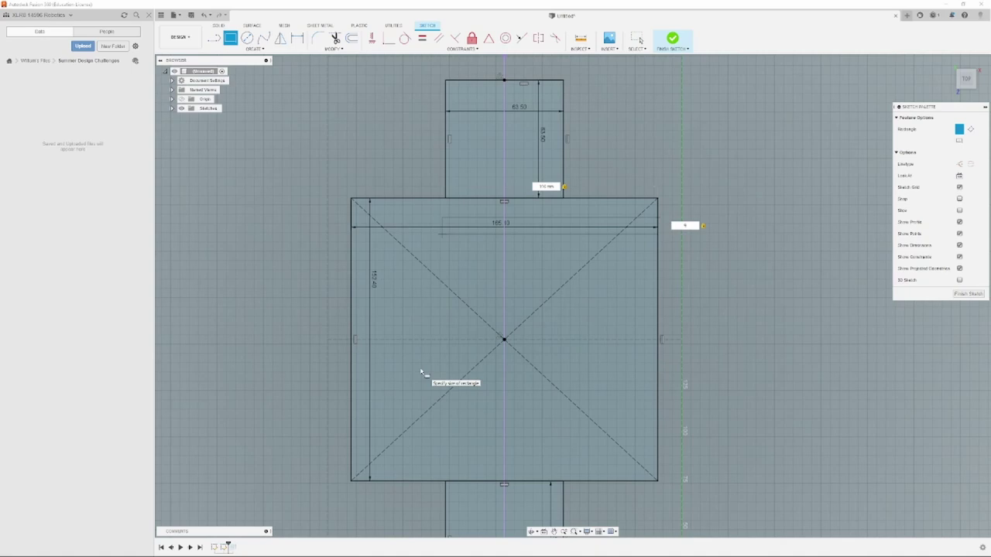
{"action": "type", "text": "0"}
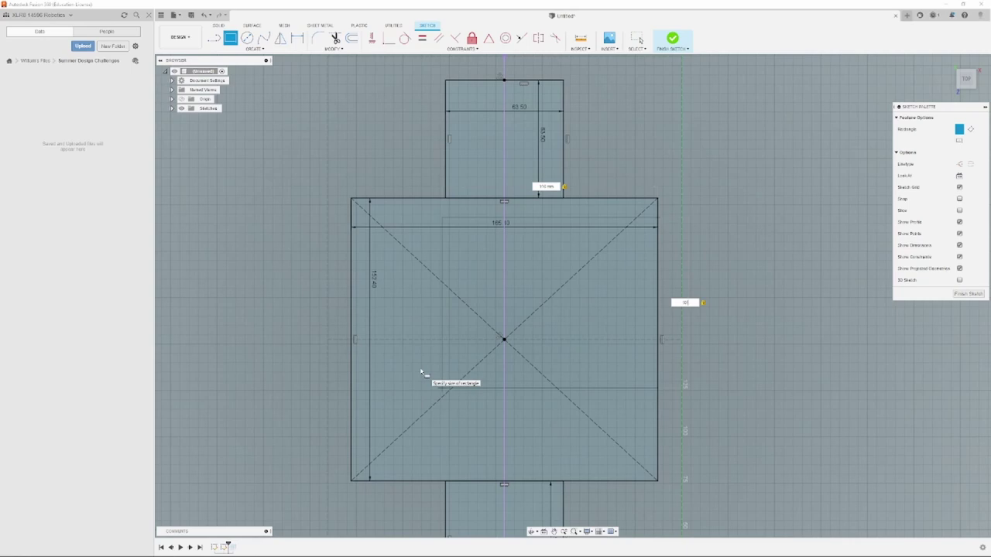
{"action": "key", "text": "Return"}
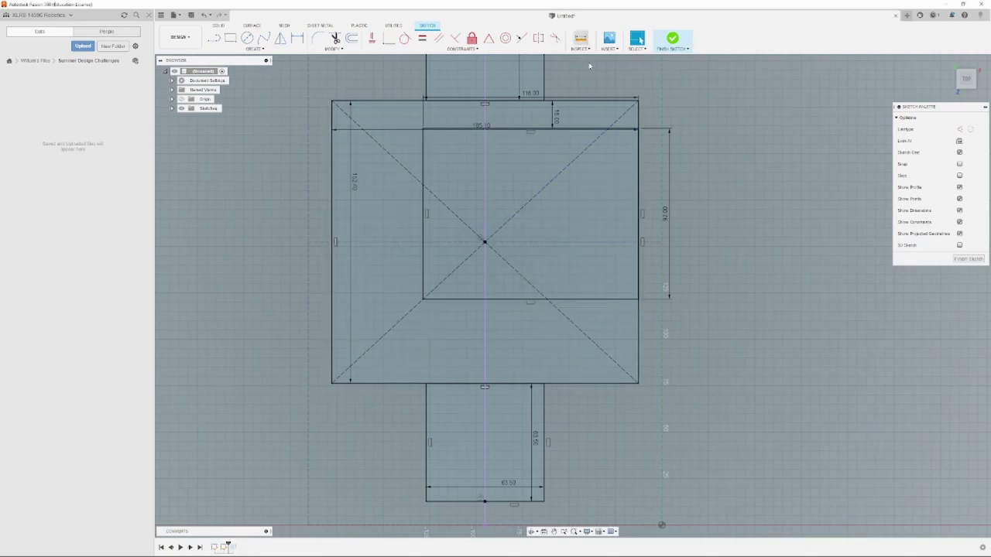
Step: Measure the distance between the lower edges of the new inner rectangle and the large rectangle
{"action": "key", "text": "i"}
{"action": "left_click", "coordinate": [586, 299]}
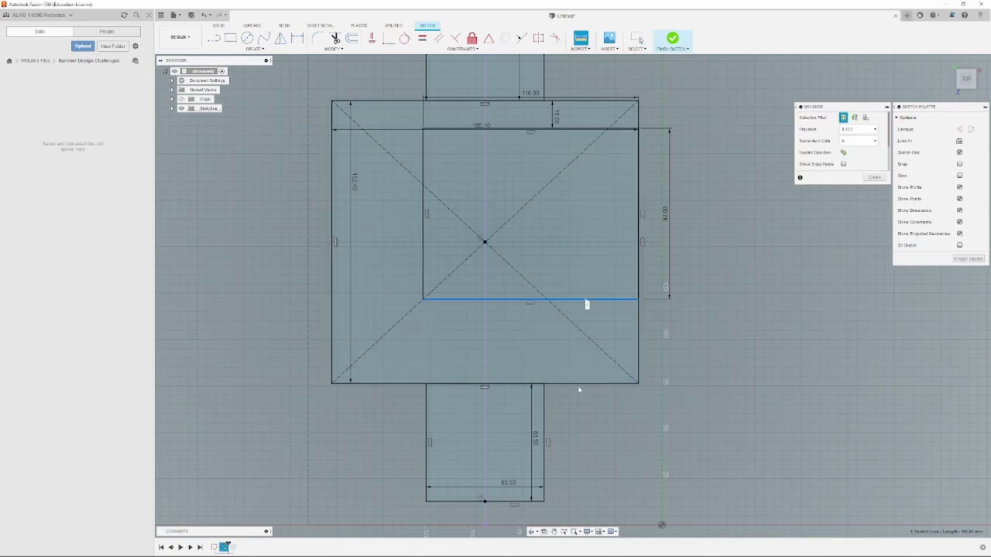
{"action": "left_click", "coordinate": [579, 383]}
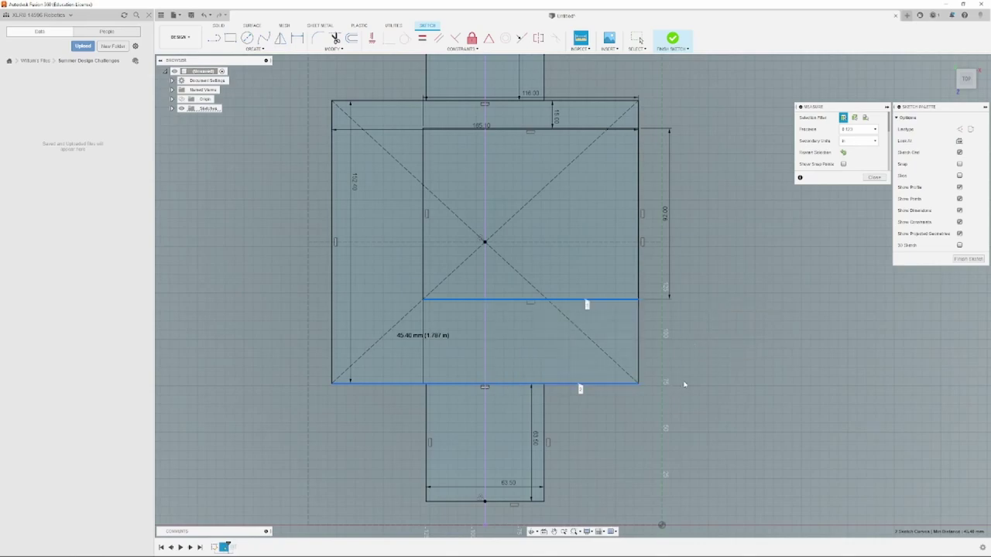
{"action": "key", "text": "Escape"}
Step: Draw a vertical construction line from the inner rectangle's lower edge down to the large rectangle's lower edge
{"action": "left_click", "coordinate": [214, 38]}
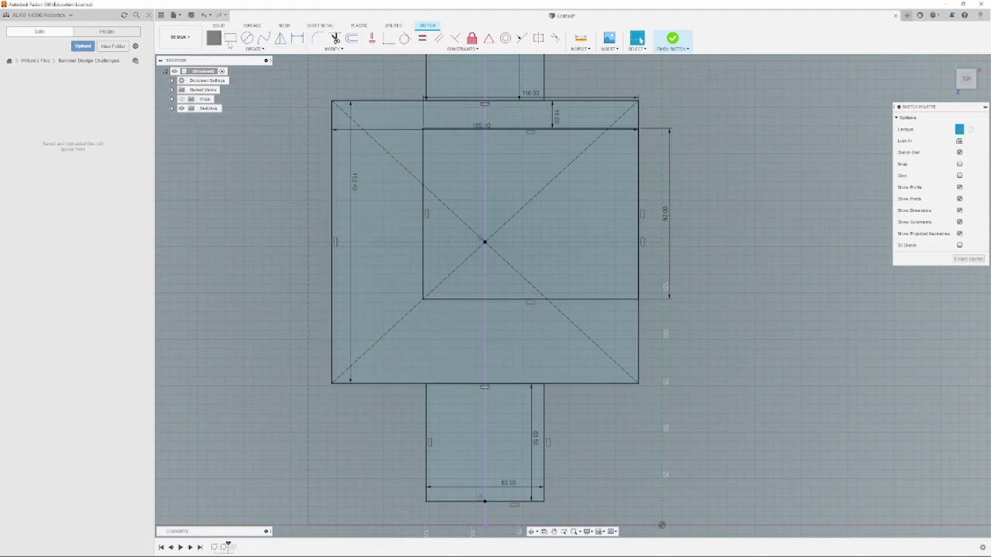
{"action": "left_click", "coordinate": [445, 299]}
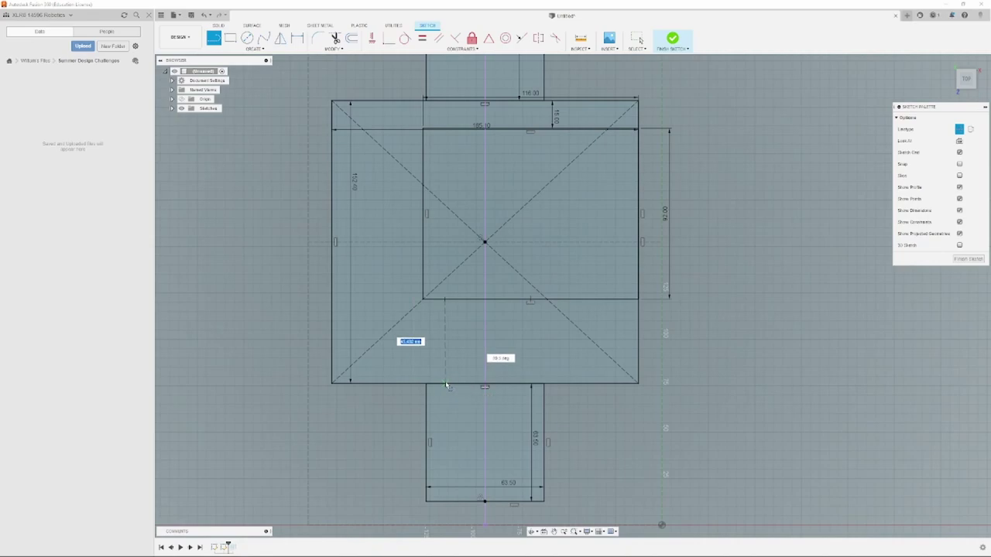
{"action": "key", "text": "Escape"}
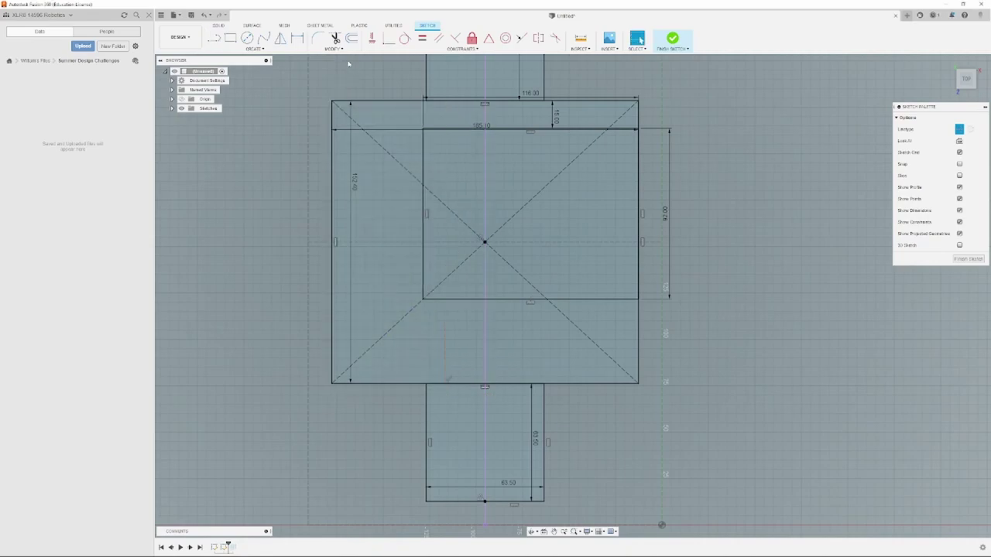
Step: Dimension the vertical construction line 108 mm from the large rectangle's right edge
{"action": "key", "text": "d"}
{"action": "left_click", "coordinate": [444, 329]}
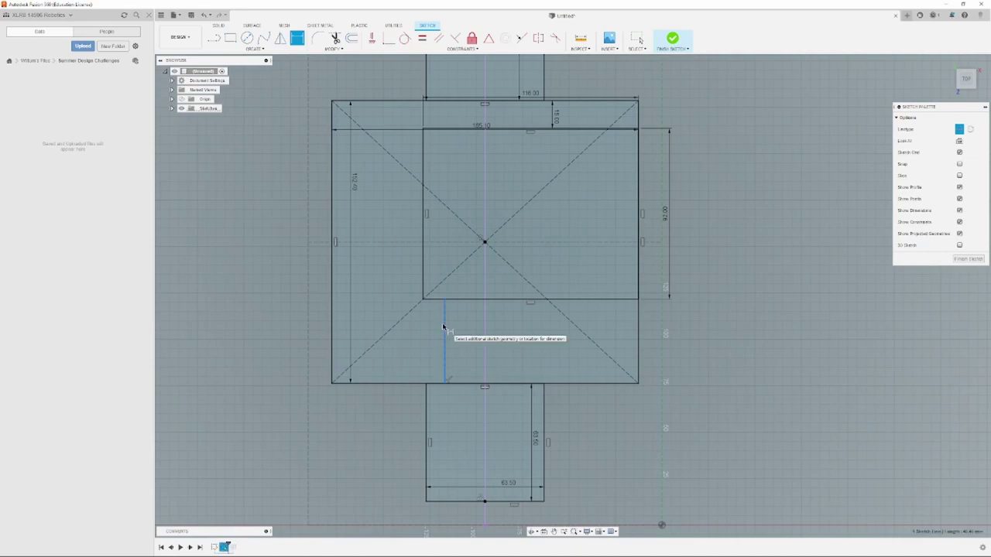
{"action": "left_click", "coordinate": [638, 323]}
{"action": "left_click", "coordinate": [551, 319]}
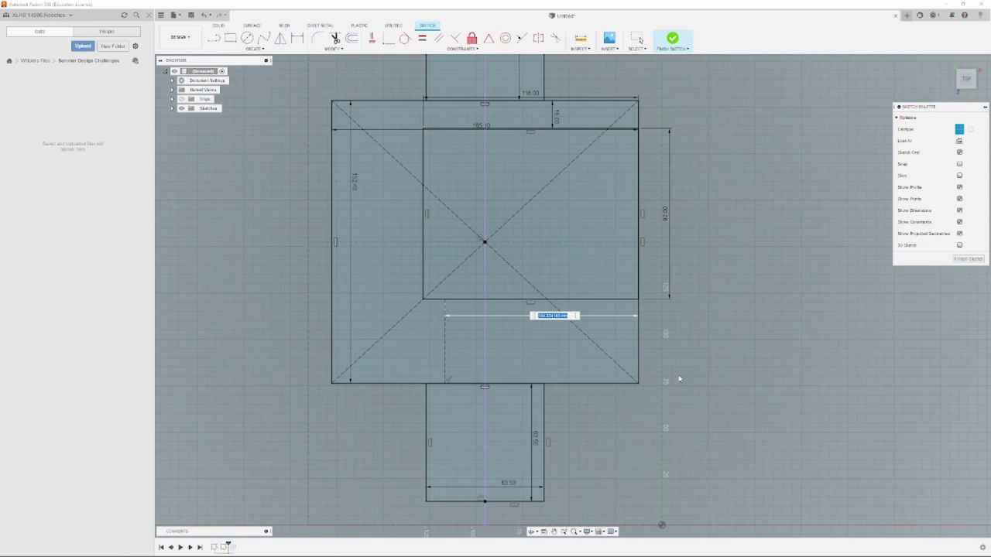
{"action": "type", "text": "8"}
{"action": "key", "text": "Return"}
{"action": "key", "text": "r"}
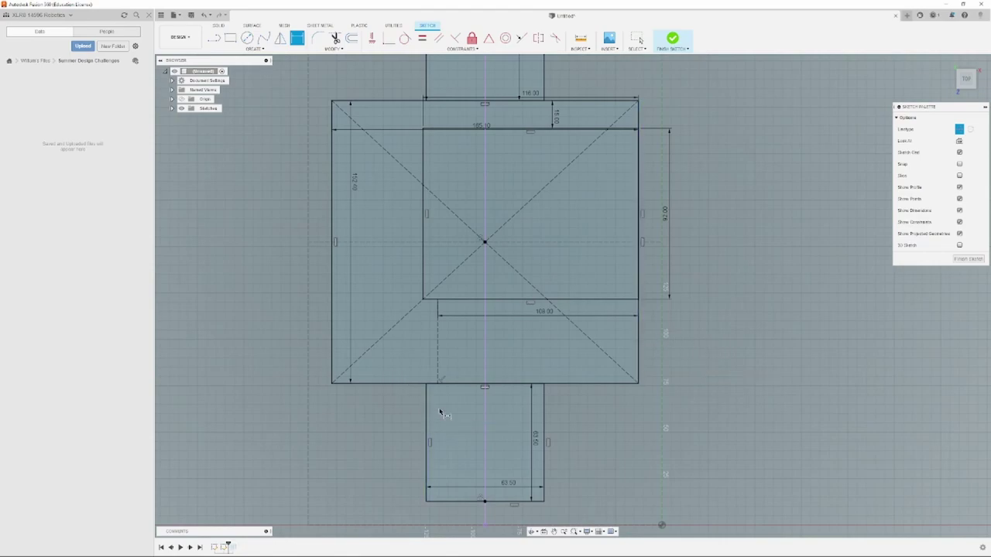
{"action": "key", "text": "Escape"}
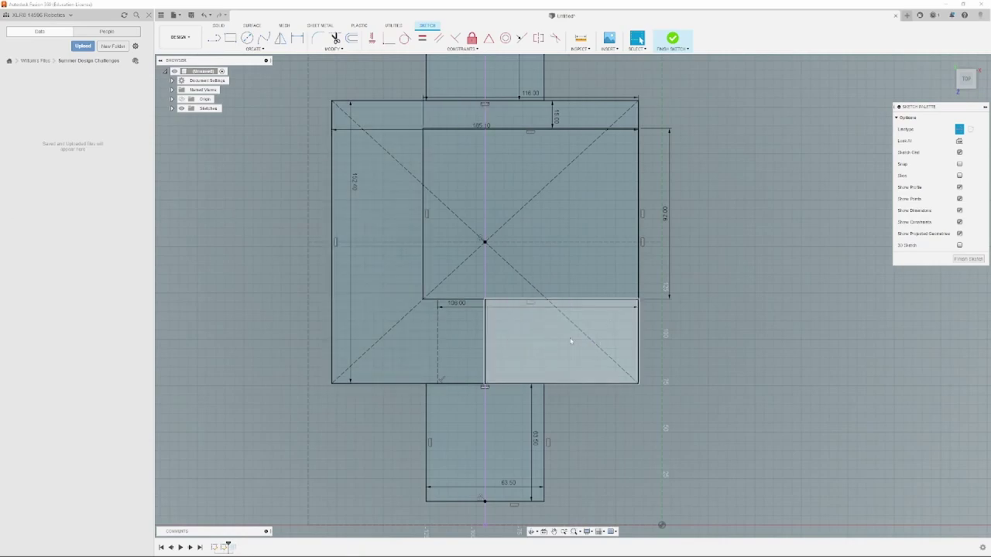
Step: Try to apply a Collinear constraint between the short horizontal line's inner endpoint and the inner rectangle's upper-left corner
{"action": "middle_click_drag", "start_coordinate": [570, 341], "coordinate": [555, 307]}
{"action": "middle_click_drag", "start_coordinate": [485, 256], "coordinate": [480, 290]}
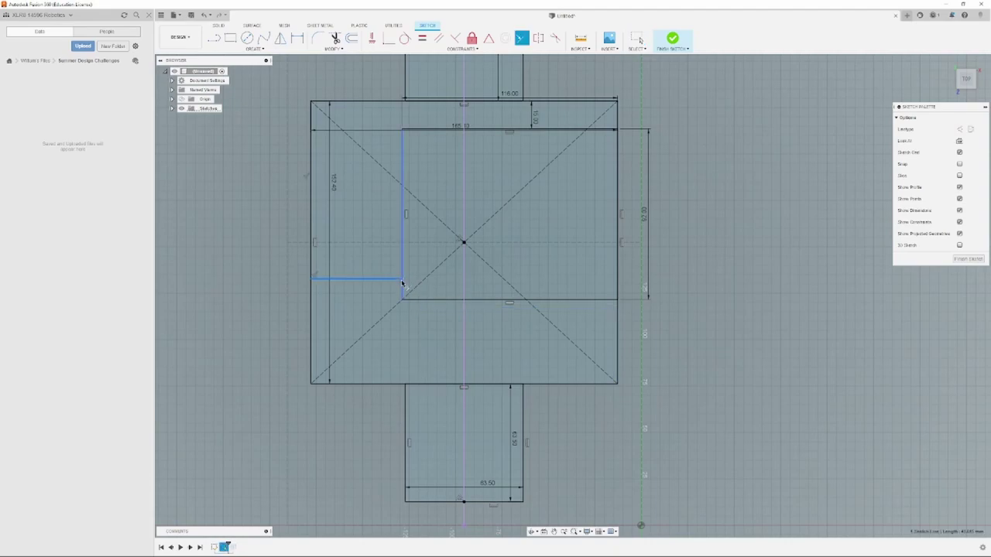
{"action": "left_click", "coordinate": [402, 279]}
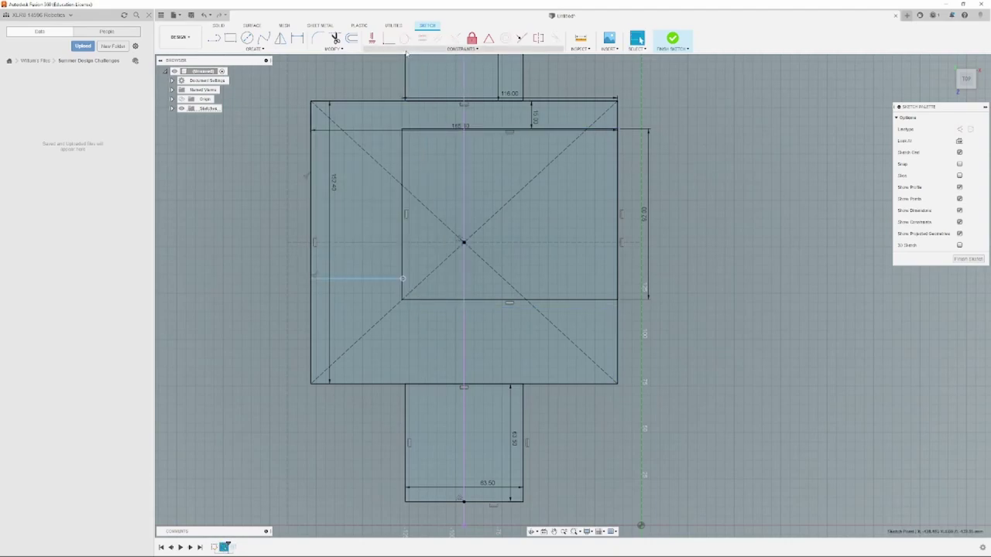
{"action": "left_click", "coordinate": [521, 38]}
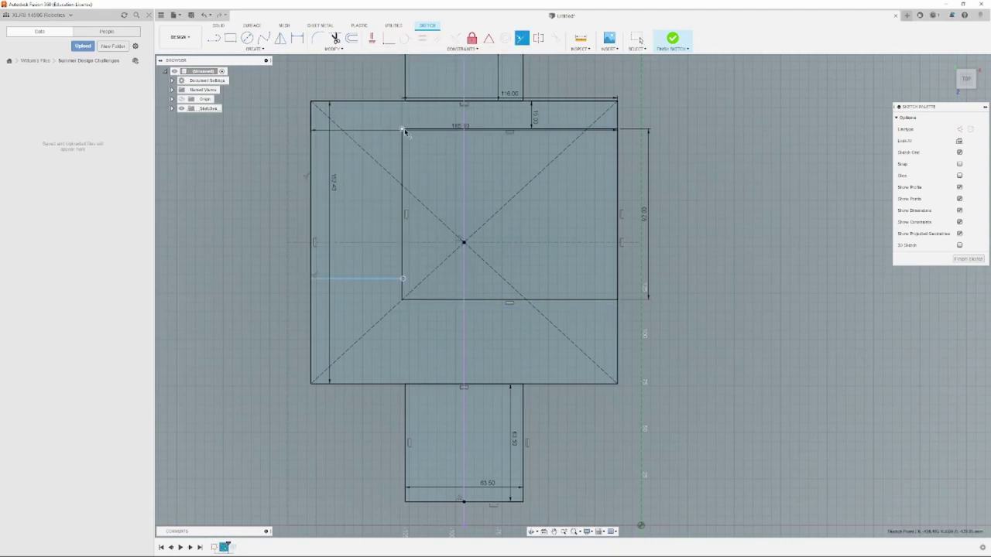
{"action": "left_click", "coordinate": [402, 130]}
{"action": "scroll", "coordinate": [404, 102], "scroll_direction": "up", "scroll_amount": 3}
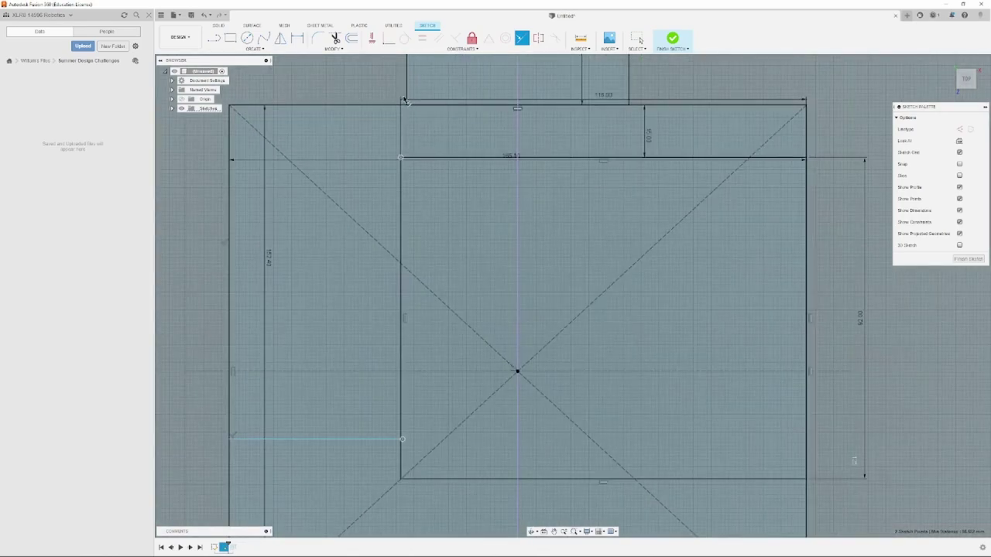
{"action": "scroll", "coordinate": [404, 102], "scroll_direction": "up", "scroll_amount": 4}
{"action": "scroll", "coordinate": [393, 114], "scroll_direction": "down", "scroll_amount": 8}
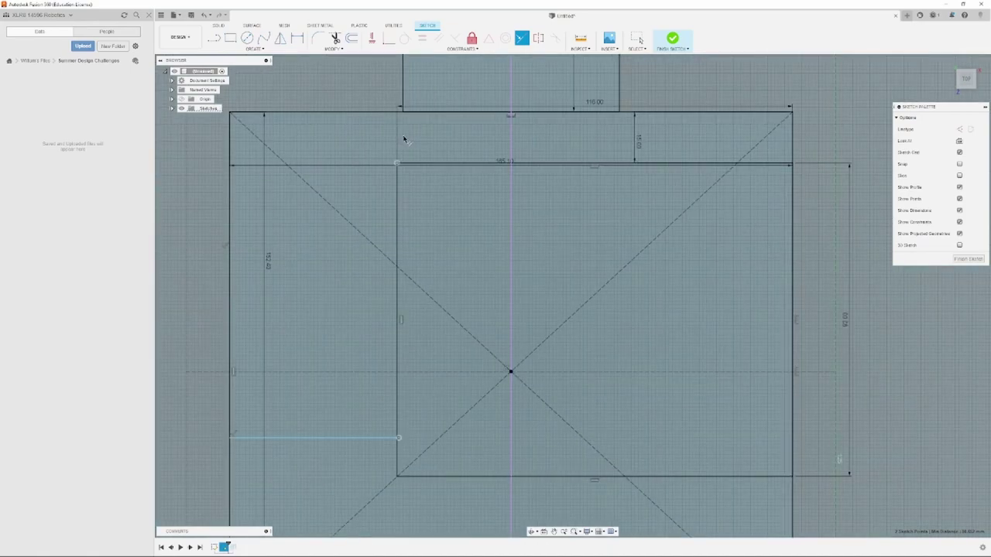
{"action": "scroll", "coordinate": [402, 153], "scroll_direction": "up", "scroll_amount": 3}
{"action": "key", "text": "Escape"}
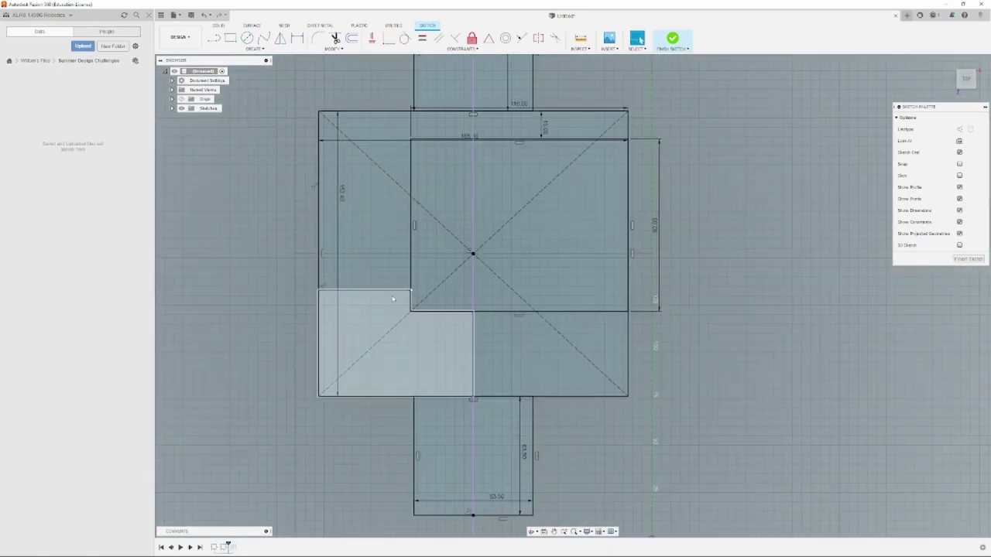
Step: Make the short horizontal line's inner endpoint coincident with the large rectangle's right edge
{"action": "left_click", "coordinate": [405, 291]}
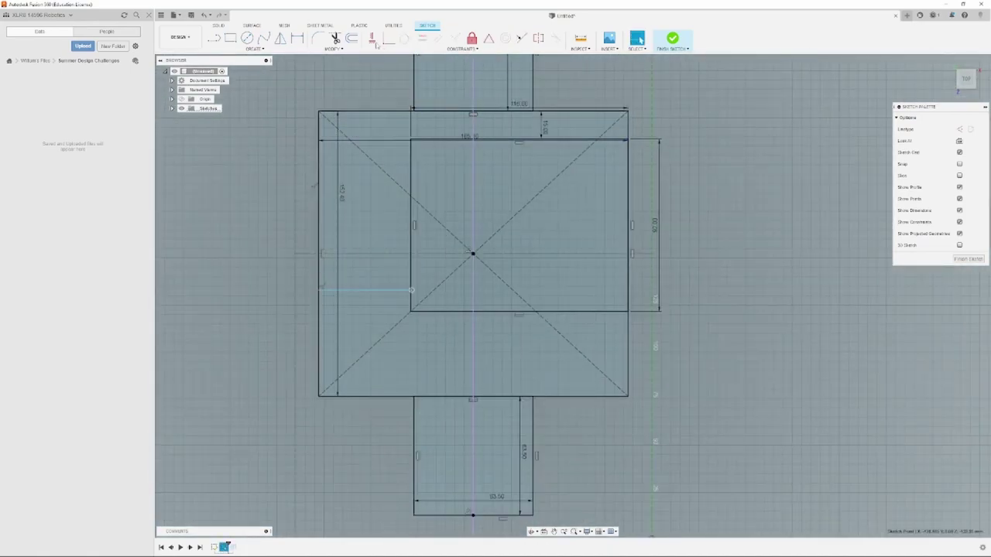
{"action": "left_click", "coordinate": [388, 38]}
{"action": "left_click", "coordinate": [628, 287]}
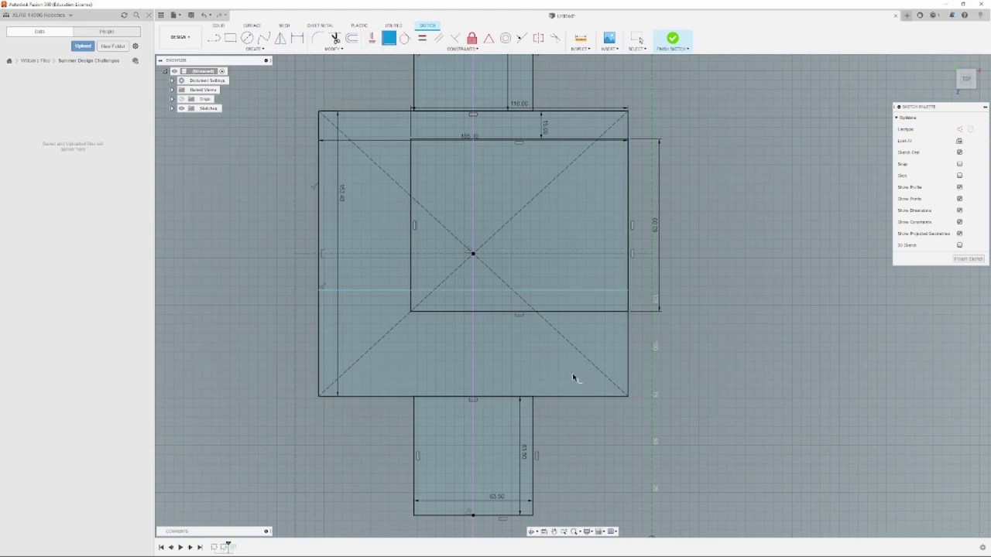
Step: Dimension the full-width horizontal line 108 mm below the large rectangle's upper edge
{"action": "left_click", "coordinate": [297, 38]}
{"action": "left_click", "coordinate": [363, 290]}
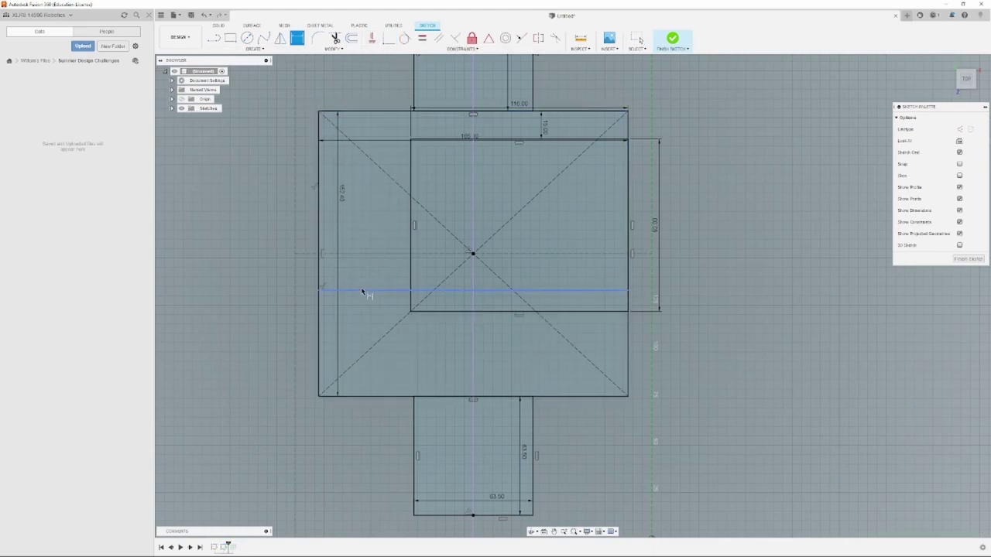
{"action": "left_click", "coordinate": [349, 112]}
{"action": "left_click", "coordinate": [294, 174]}
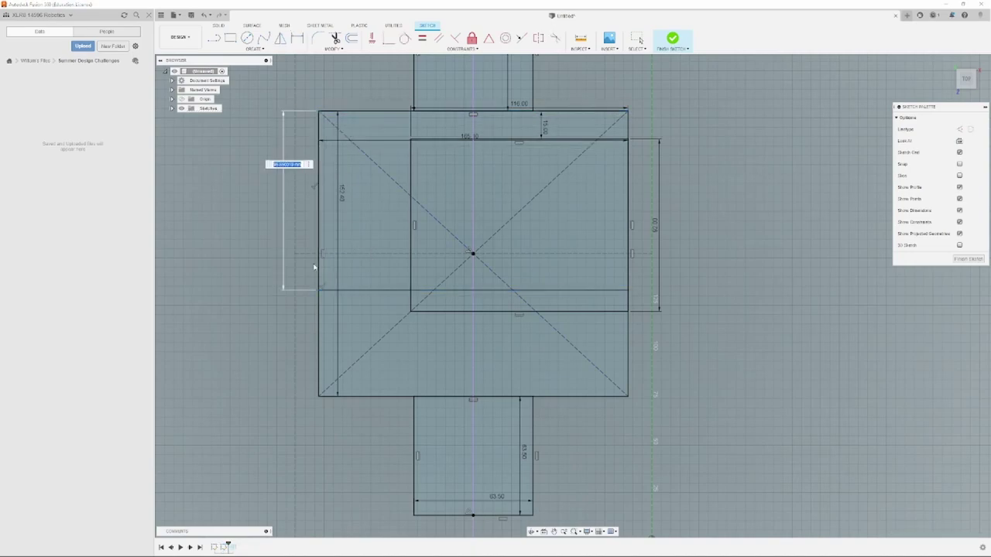
{"action": "type", "text": "4"}
{"action": "key", "text": "Return"}
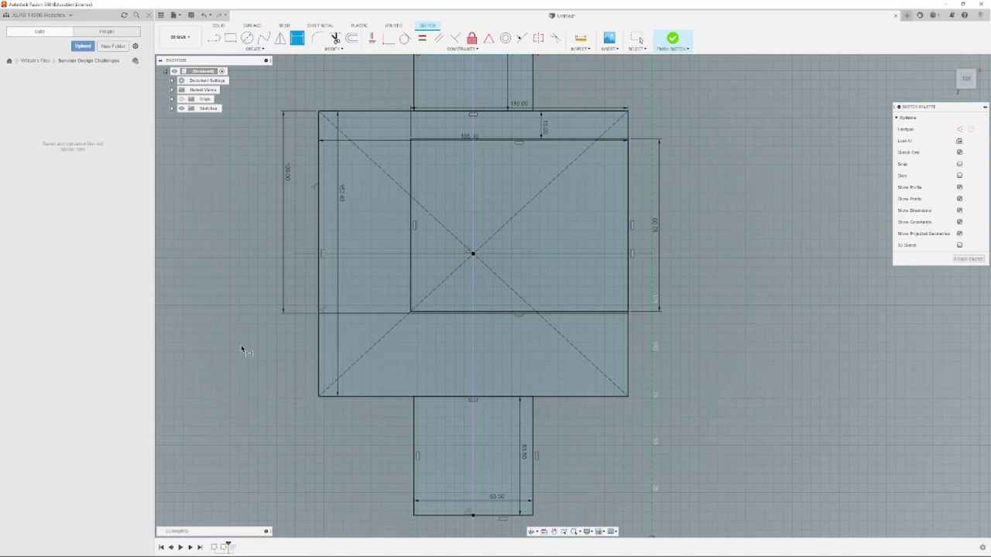
{"action": "key", "text": "Escape"}
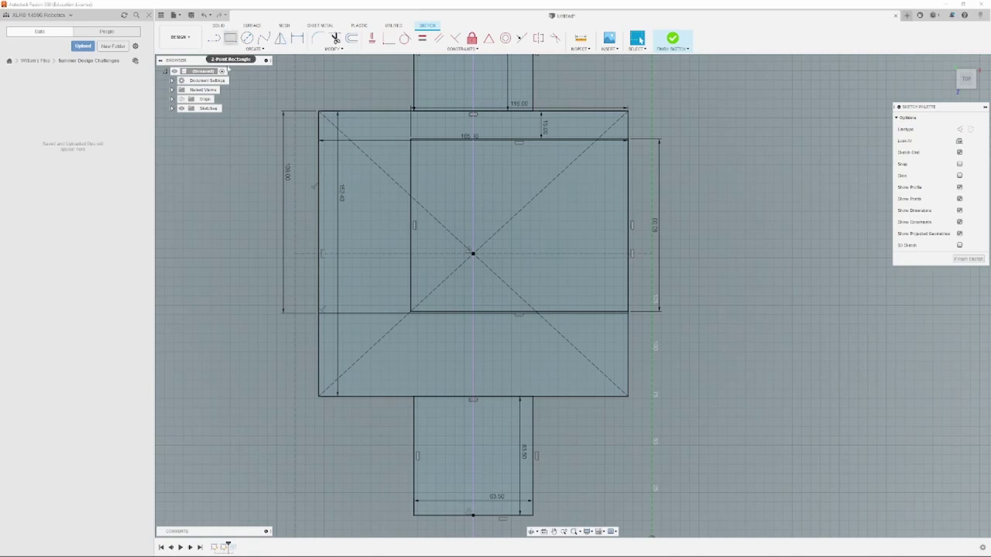
Step: Set the full-width horizontal line's distance from the large rectangle's upper edge to 131 mm and convert it to a construction line
{"action": "double_click", "coordinate": [287, 166]}
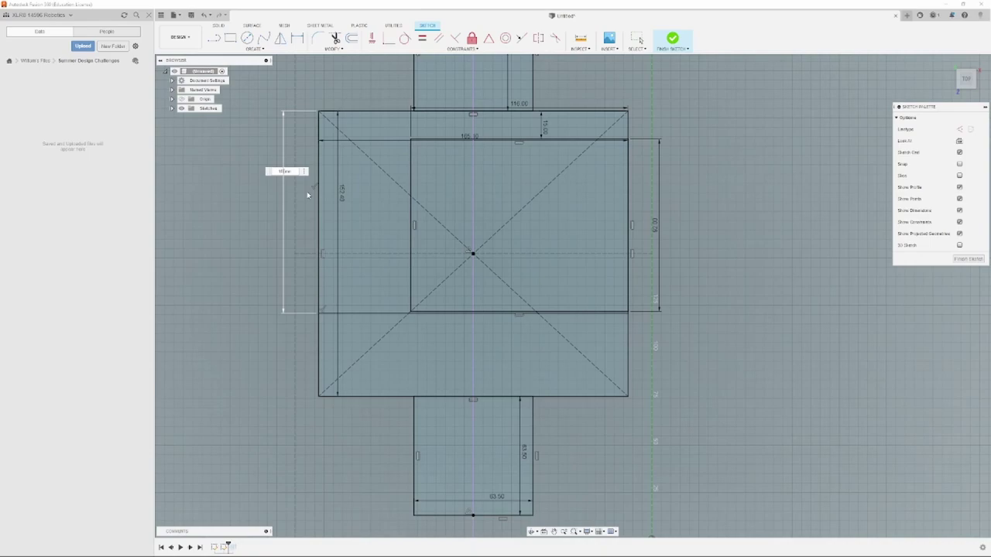
{"action": "type", "text": "131"}
{"action": "key", "text": "Return"}
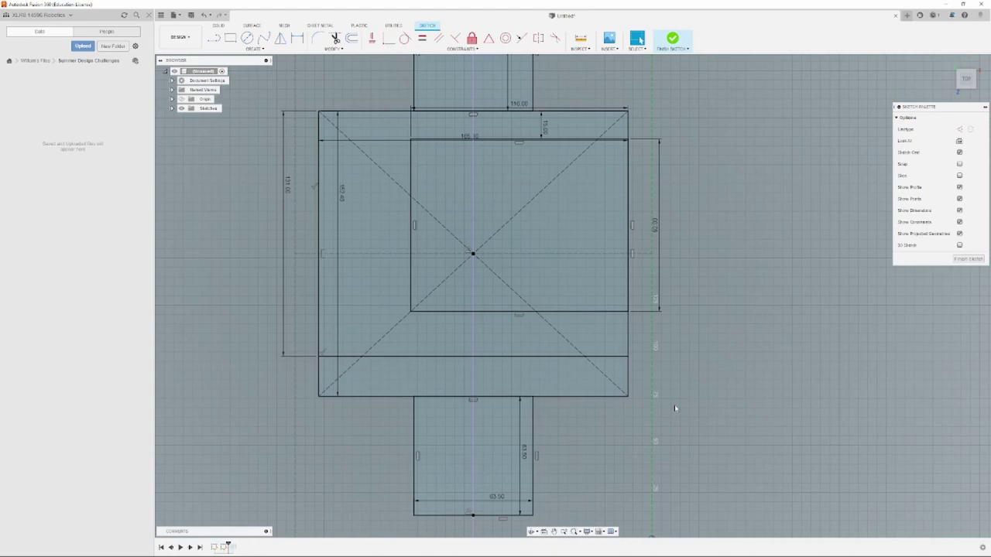
{"action": "left_click", "coordinate": [480, 357]}
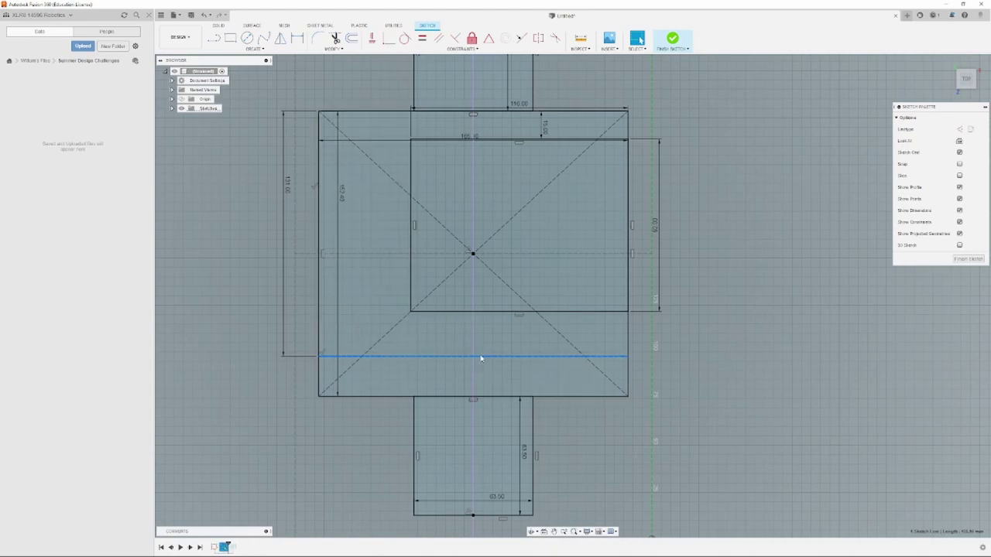
{"action": "key", "text": "x"}
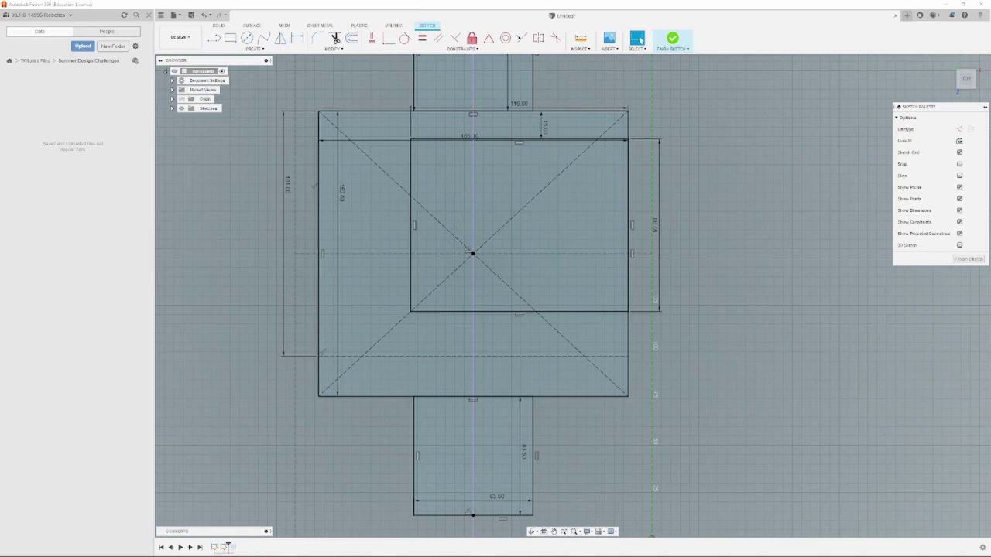
Step: Measure the distance between the left edges of the inner and large rectangles
{"action": "left_click", "coordinate": [580, 37]}
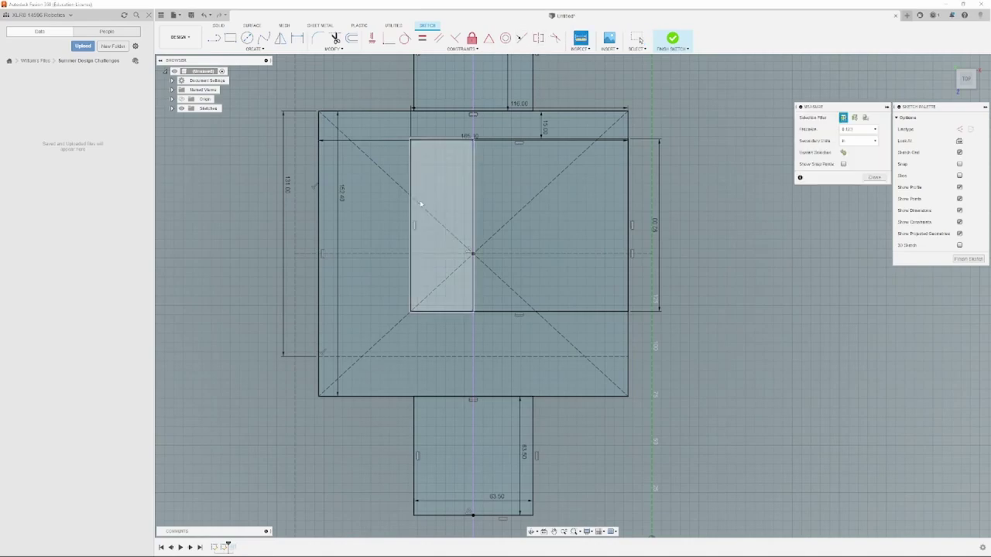
{"action": "left_click", "coordinate": [410, 209]}
{"action": "left_click", "coordinate": [320, 219]}
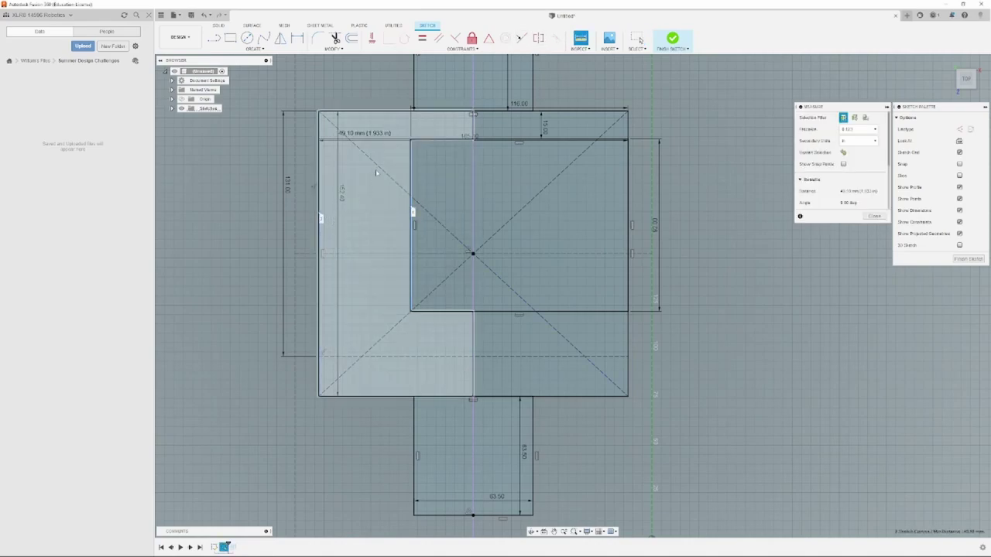
{"action": "left_click", "coordinate": [387, 97]}
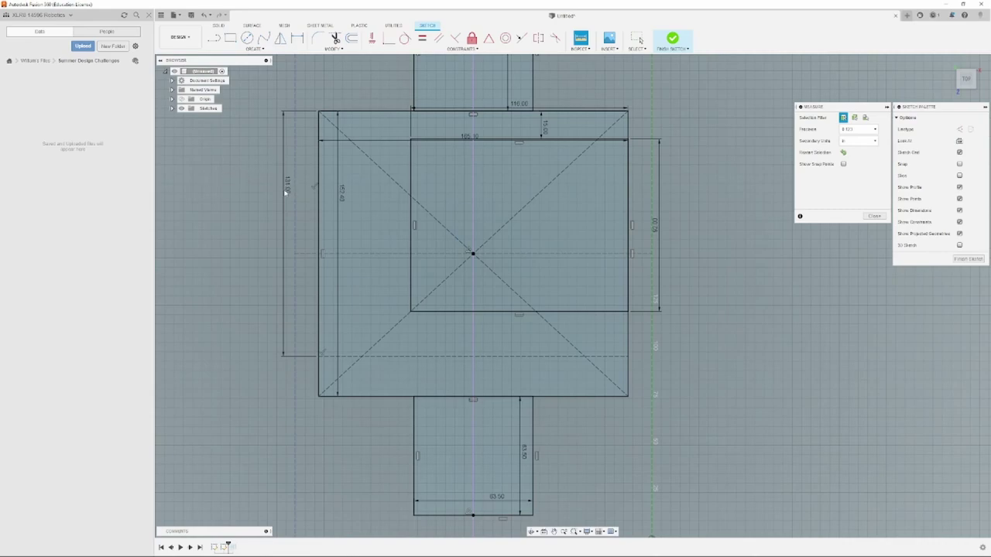
{"action": "key", "text": "Escape"}
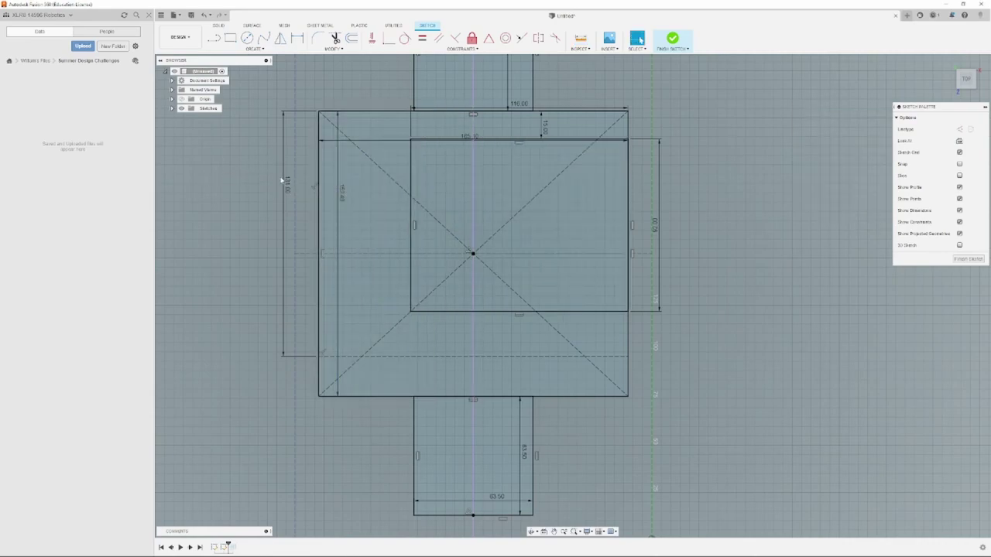
Step: Set the horizontal construction line's offset dimension to 108 mm, then delete the dimension and the line
{"action": "double_click", "coordinate": [286, 184]}
{"action": "type", "text": "1"}
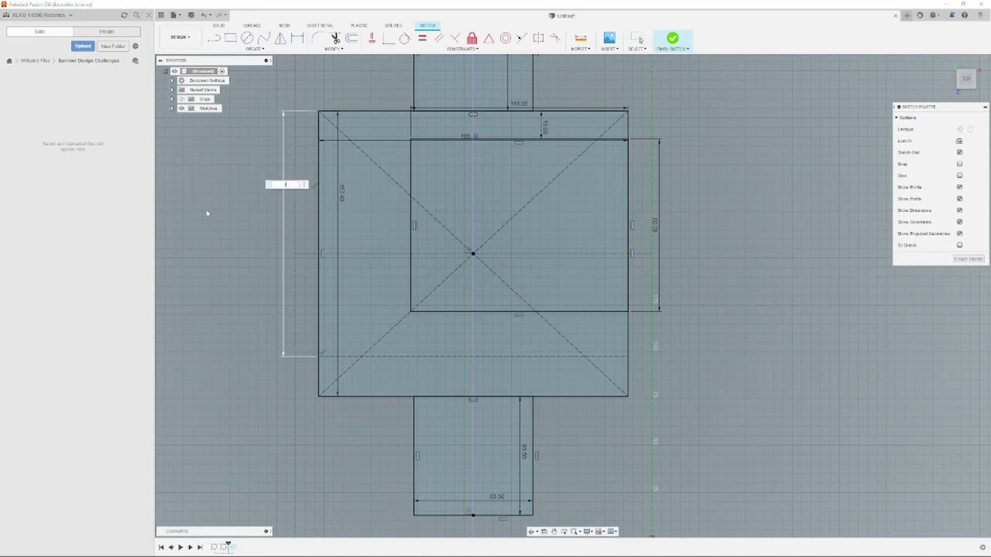
{"action": "key", "text": "Return"}
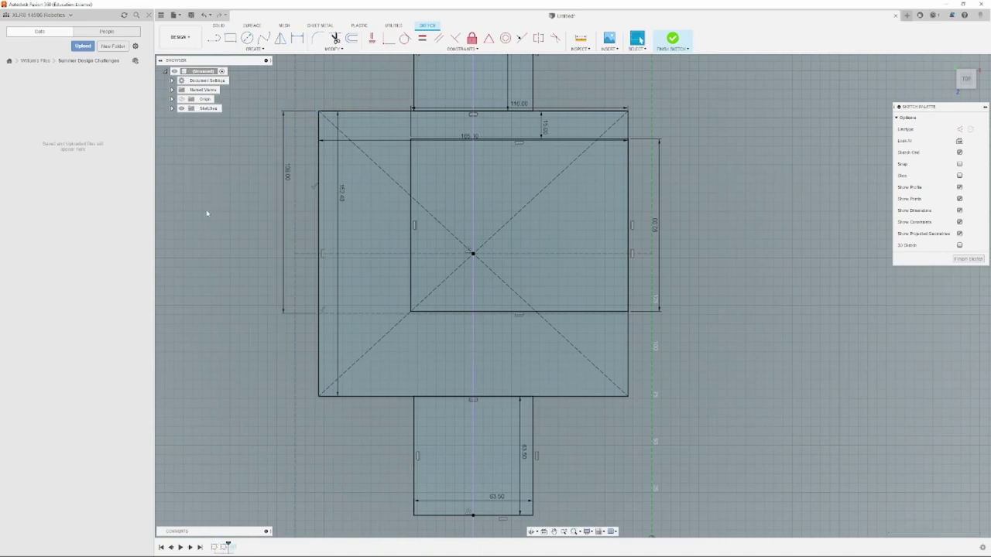
{"action": "left_click", "coordinate": [285, 177]}
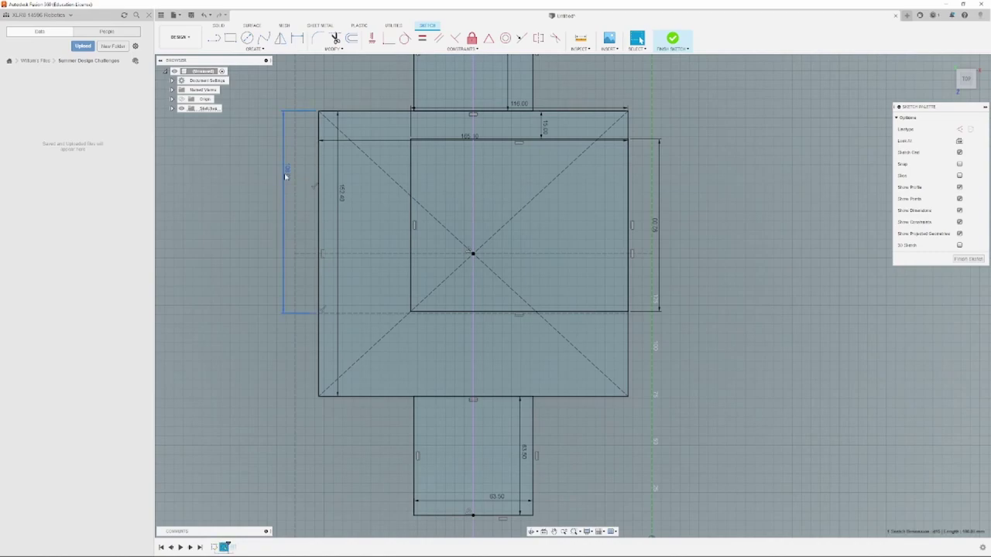
{"action": "key", "text": "Delete"}
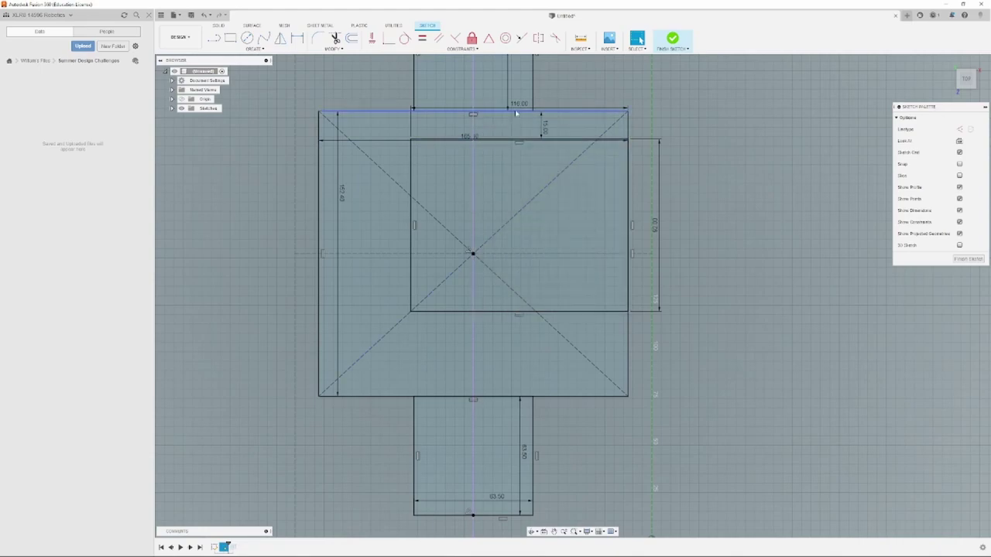
Step: Move the inner rectangle's width dimension inside the rectangle and set it to 120 mm
{"action": "left_click_drag", "start_coordinate": [523, 104], "coordinate": [514, 153]}
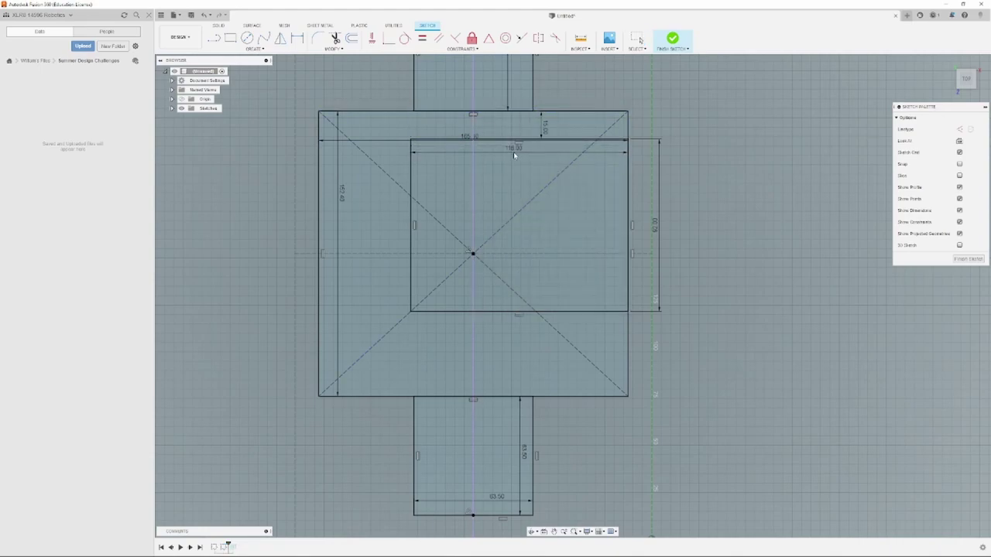
{"action": "key", "text": "Escape"}
{"action": "double_click", "coordinate": [517, 153]}
{"action": "type", "text": "120"}
{"action": "key", "text": "Return"}
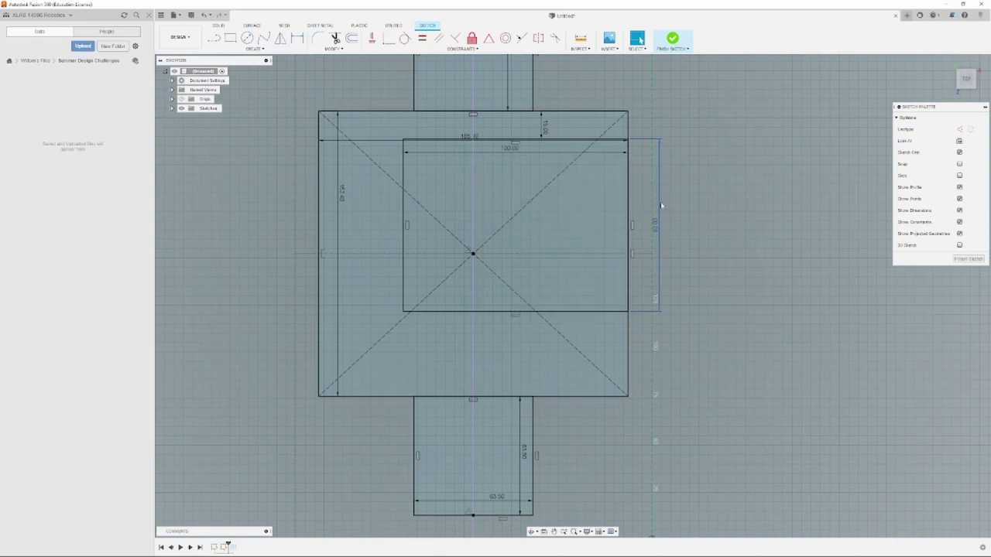
Step: Move the inner rectangle's height dimension inside the rectangle and set it to 93 mm
{"action": "left_click_drag", "start_coordinate": [659, 208], "coordinate": [605, 206]}
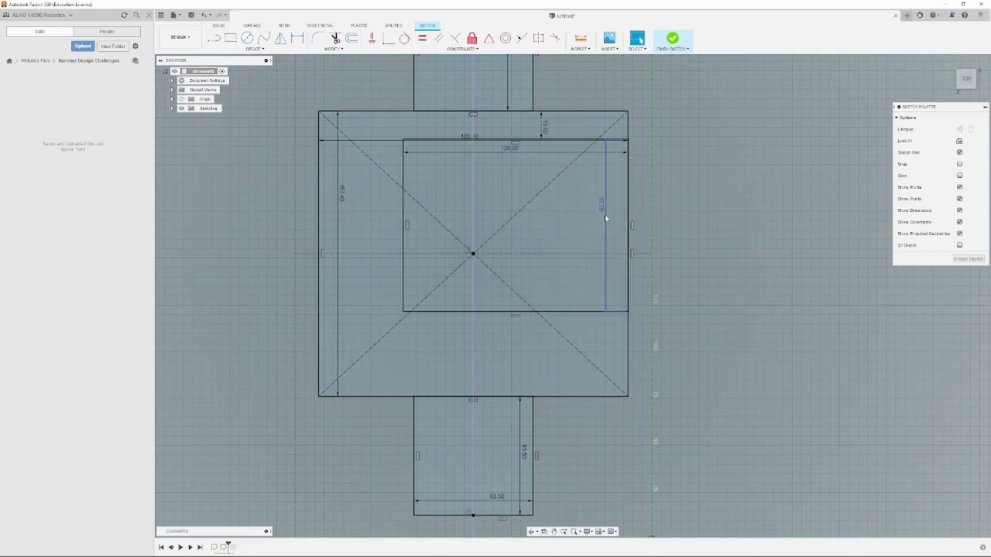
{"action": "double_click", "coordinate": [605, 209]}
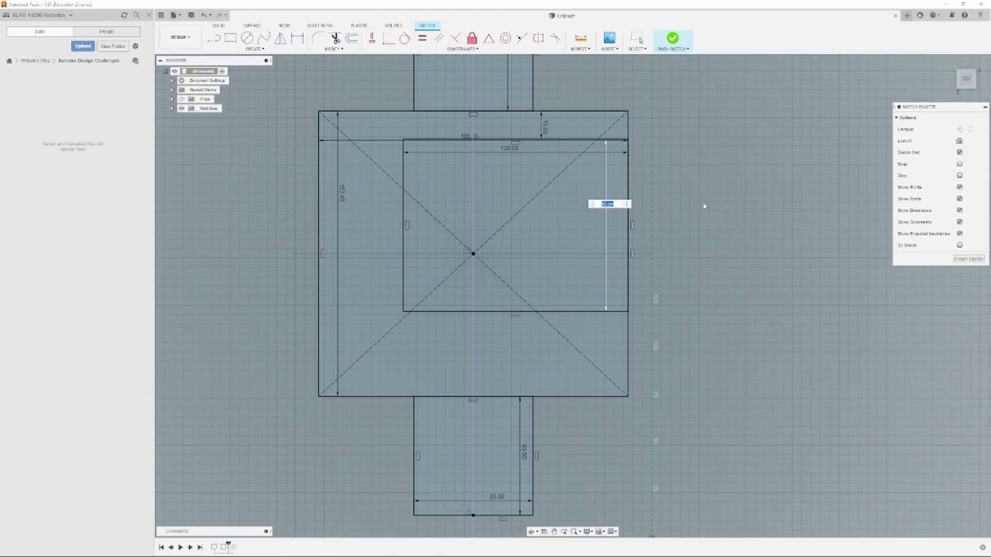
{"action": "type", "text": "93"}
{"action": "key", "text": "Return"}
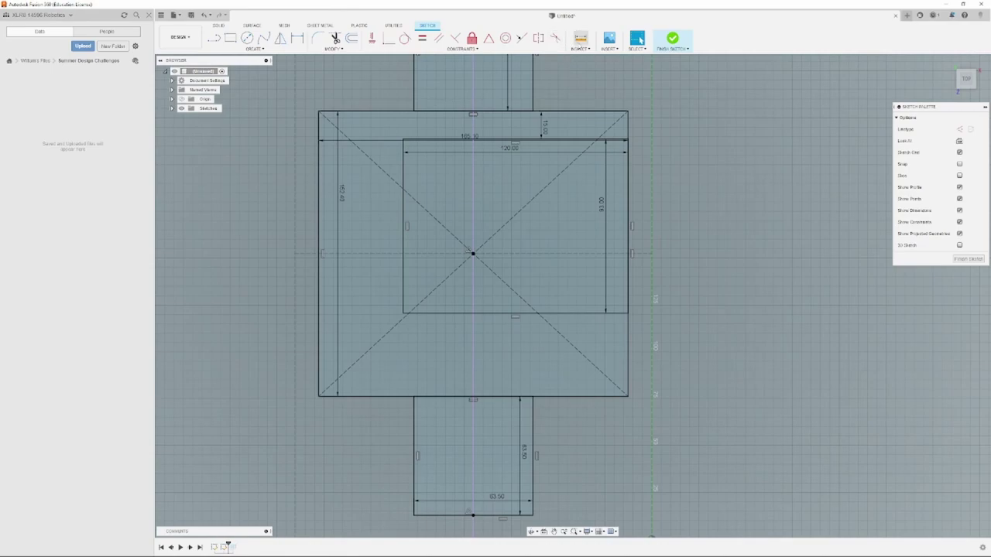
Step: Measure the gap between the resized inner rectangle's left edge and the large rectangle's left edge
{"action": "left_click", "coordinate": [580, 38]}
{"action": "left_click", "coordinate": [404, 208]}
{"action": "left_click", "coordinate": [320, 227]}
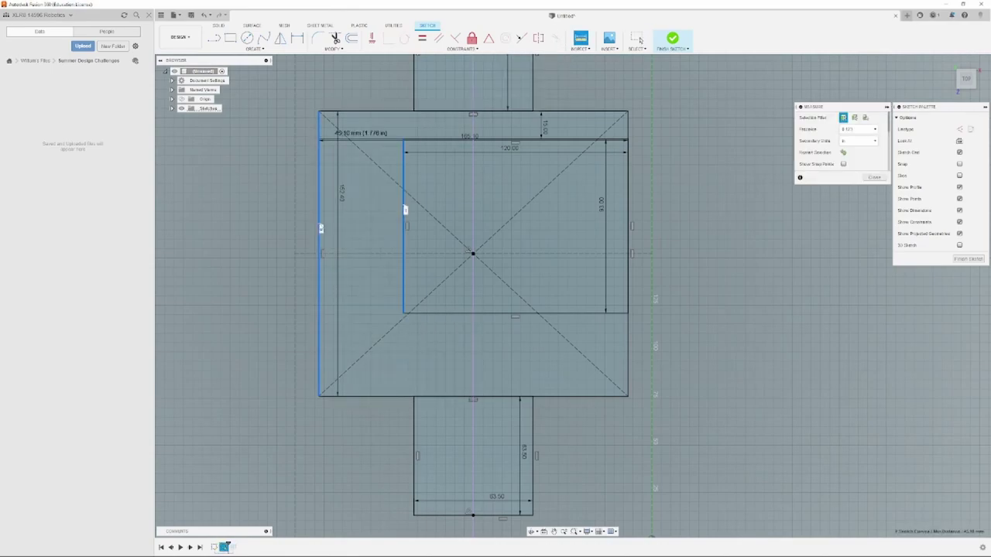
{"action": "left_click", "coordinate": [235, 228]}
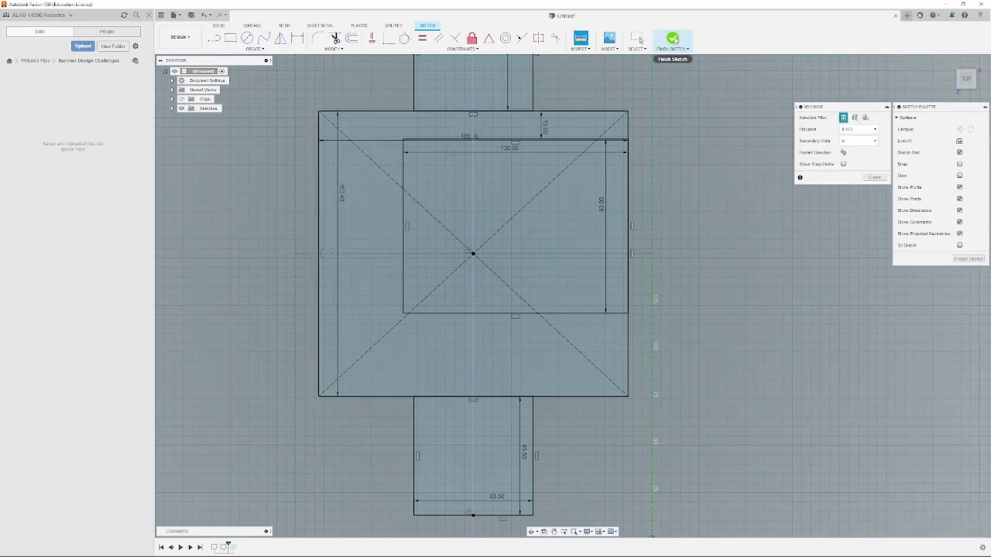
Step: Finish the layout sketch and roll the timeline forward past the existing extrusion
{"action": "left_click", "coordinate": [671, 39]}
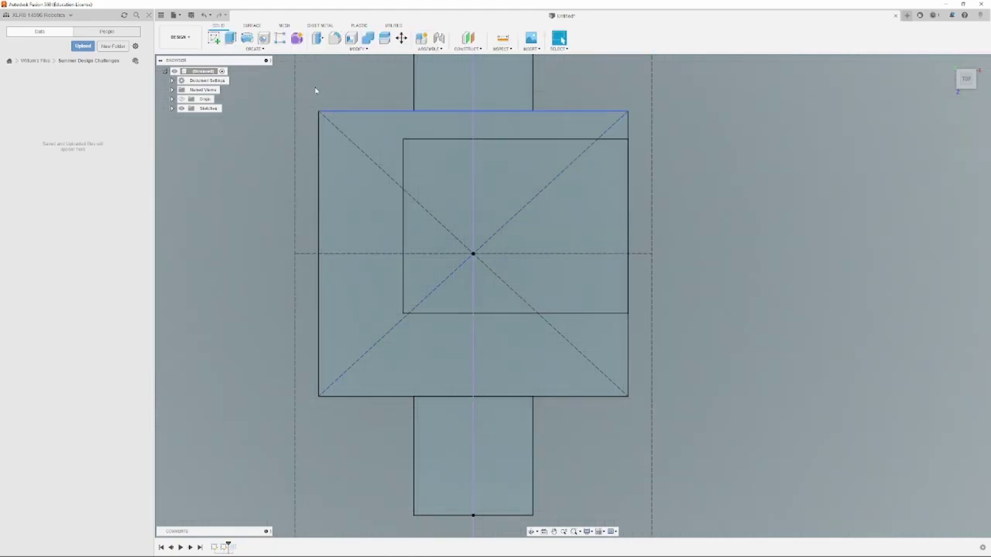
{"action": "left_click", "coordinate": [230, 38]}
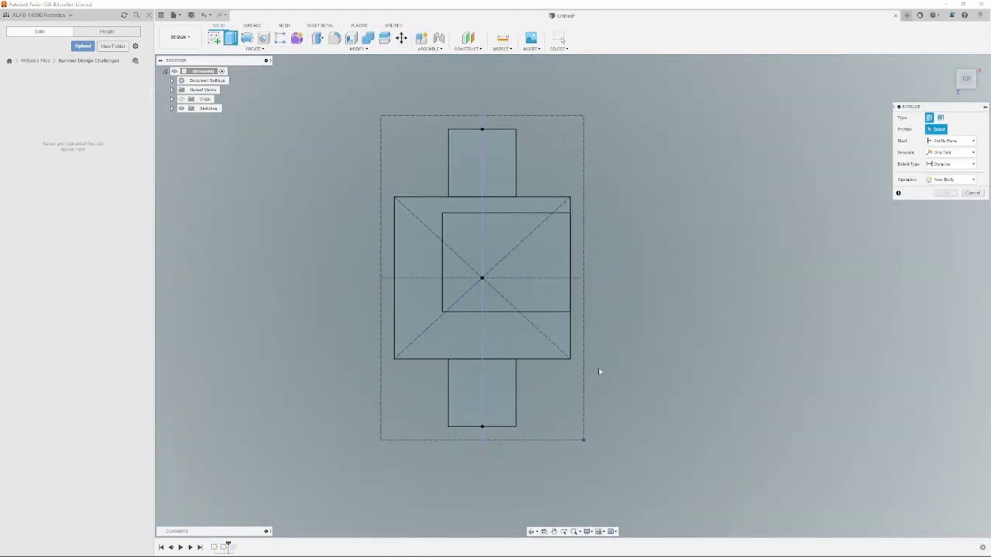
{"action": "left_click", "coordinate": [973, 192]}
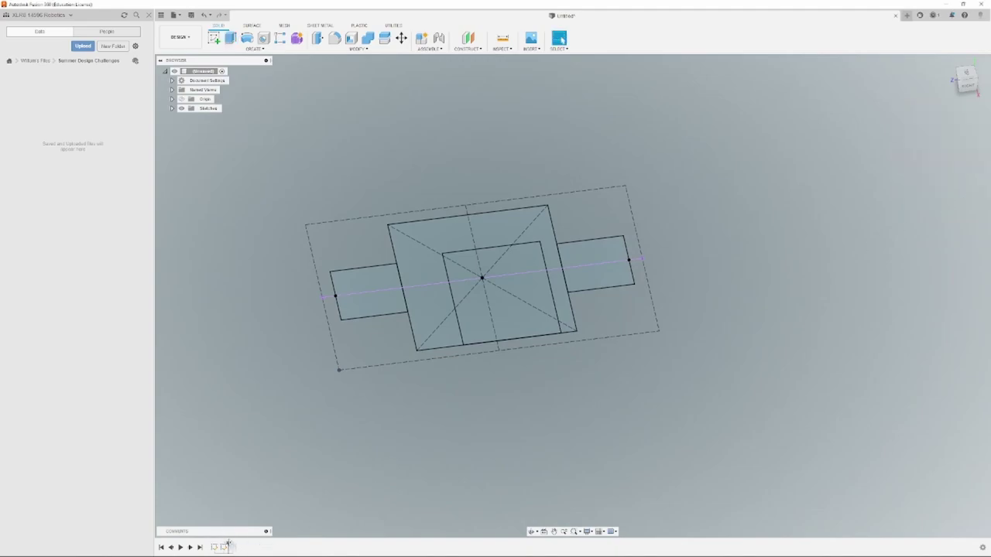
{"action": "mouse_move", "coordinate": [336, 412]}
{"action": "middle_mouse_down", "text": "shift"}
{"action": "mouse_move", "coordinate": [419, 373]}
{"action": "mouse_move", "coordinate": [380, 390]}
{"action": "middle_mouse_up", "text": "shift"}
{"action": "scroll", "coordinate": [419, 373], "scroll_direction": "up", "scroll_amount": 2}
{"action": "scroll", "coordinate": [420, 372], "scroll_direction": "up", "scroll_amount": 1}
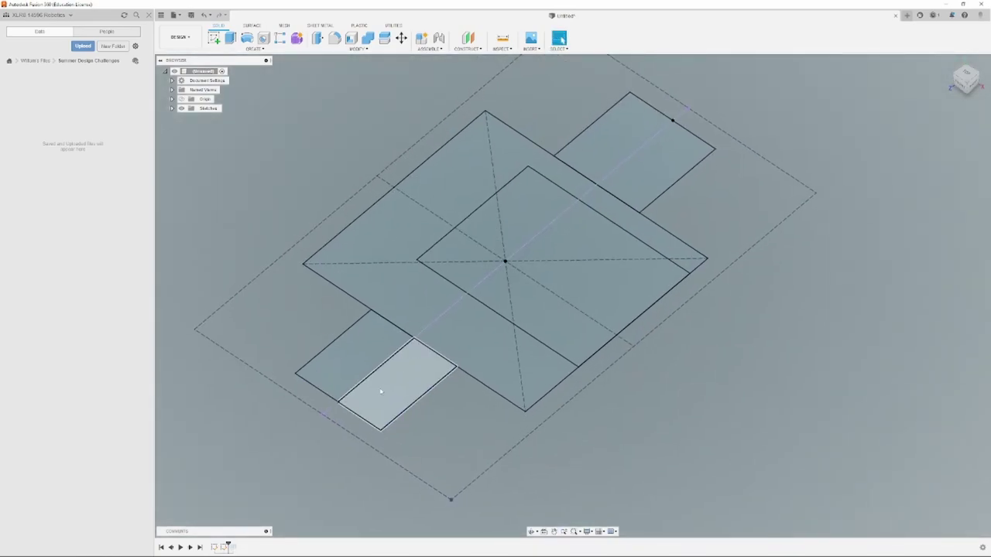
{"action": "left_click_drag", "start_coordinate": [228, 544], "coordinate": [255, 545]}
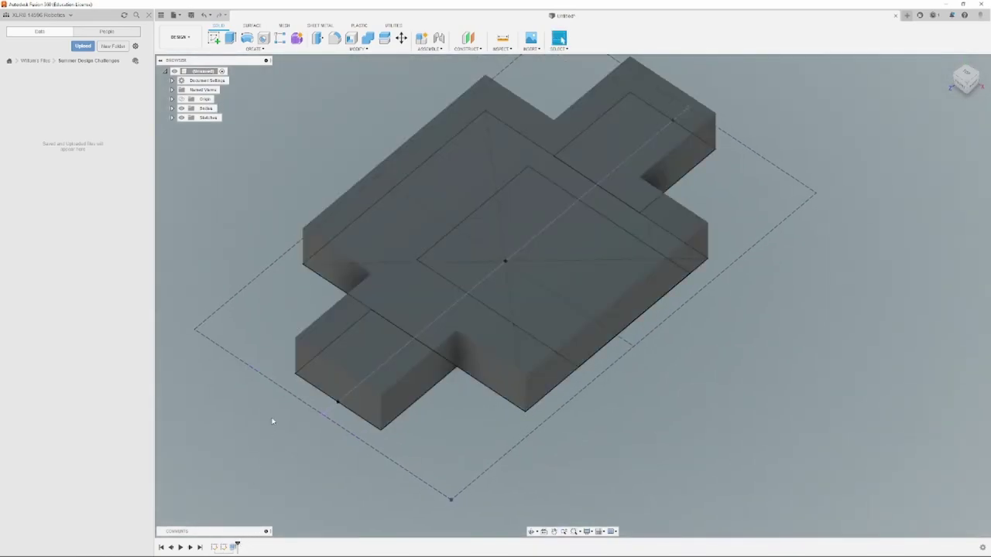
Step: Edit the extrusion to exclude the part of the inner rectangle between the center line and the large rectangle's right edge
{"action": "mouse_move", "coordinate": [487, 289]}
{"action": "middle_mouse_down"}
{"action": "mouse_move", "coordinate": [475, 339]}
{"action": "mouse_move", "coordinate": [497, 281]}
{"action": "mouse_move", "coordinate": [475, 338]}
{"action": "middle_mouse_up"}
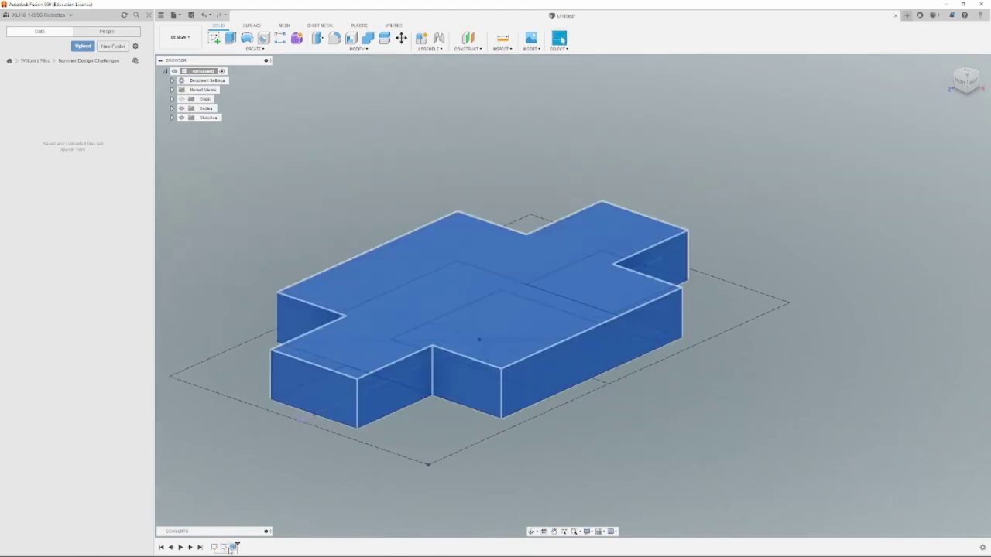
{"action": "double_click", "coordinate": [236, 547]}
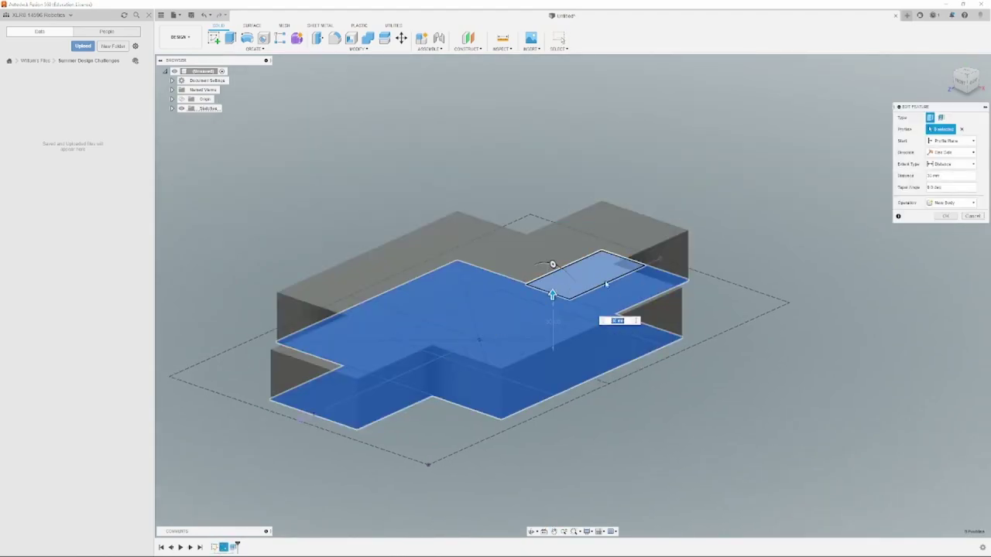
{"action": "left_click", "coordinate": [593, 348]}
{"action": "left_click", "coordinate": [945, 216]}
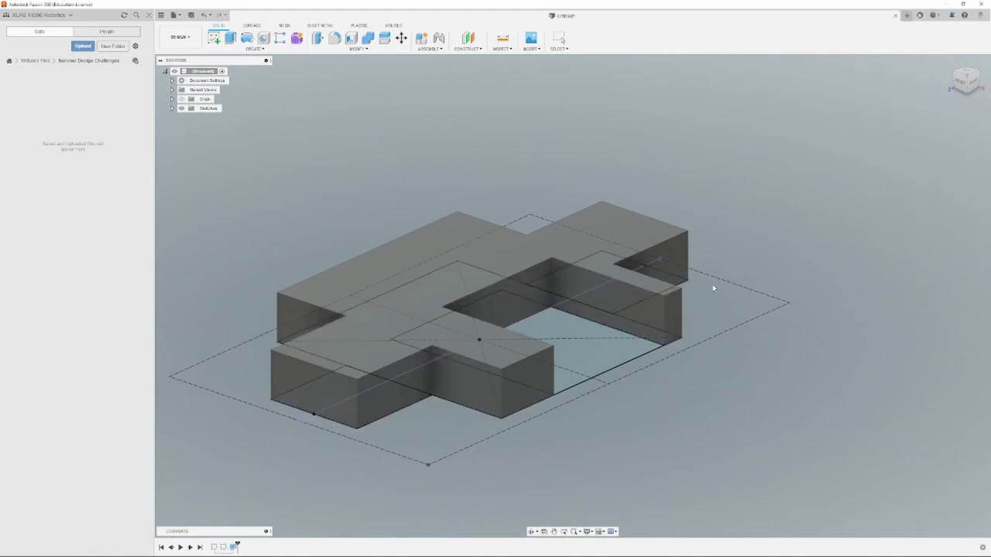
Step: Shell the chassis body through its top face with an inside wall thickness of 5 mm
{"action": "middle_click_drag", "start_coordinate": [712, 286], "coordinate": [641, 326], "text": "shift"}
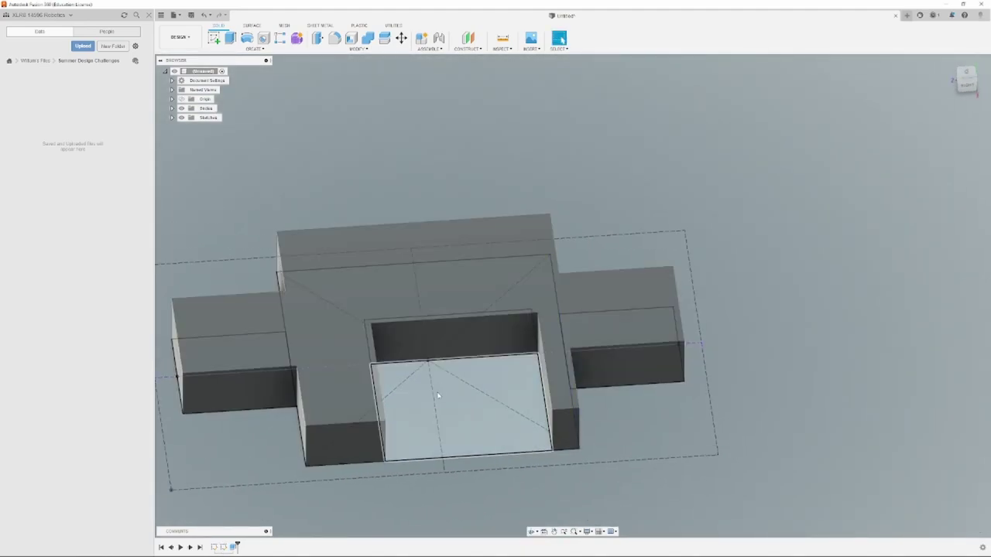
{"action": "scroll", "coordinate": [467, 367], "scroll_direction": "up", "scroll_amount": 3}
{"action": "middle_click_drag", "start_coordinate": [438, 395], "coordinate": [499, 333]}
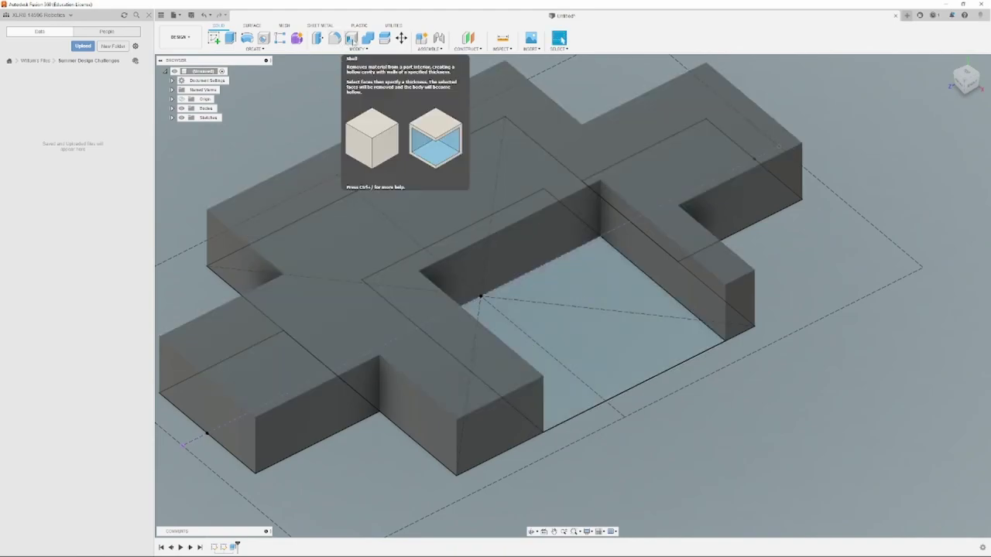
{"action": "left_click", "coordinate": [351, 38]}
{"action": "left_click", "coordinate": [379, 273]}
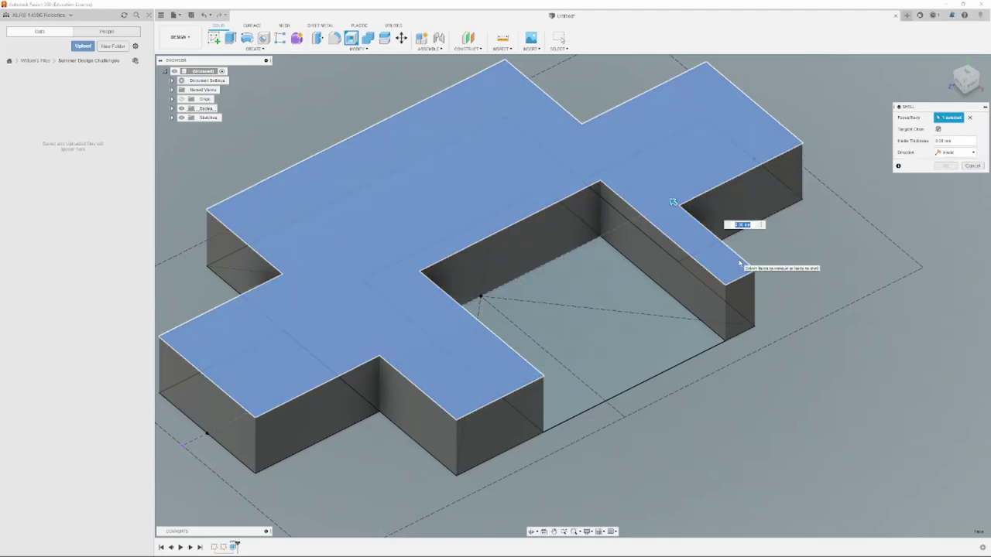
{"action": "type", "text": "10"}
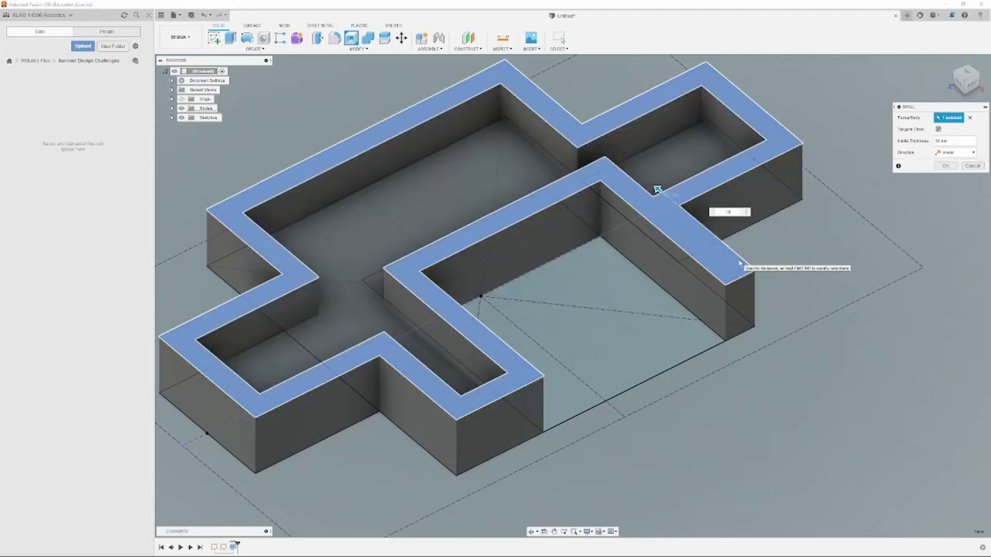
{"action": "key", "text": "BackSpace"}
{"action": "type", "text": "5"}
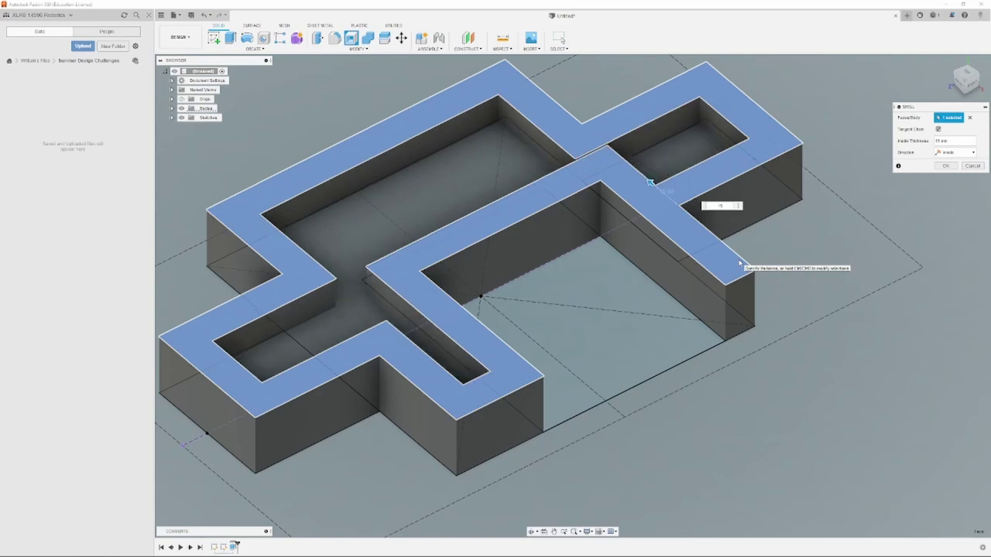
{"action": "key", "text": "BackSpace"}
{"action": "key", "text": "BackSpace"}
{"action": "type", "text": "5"}
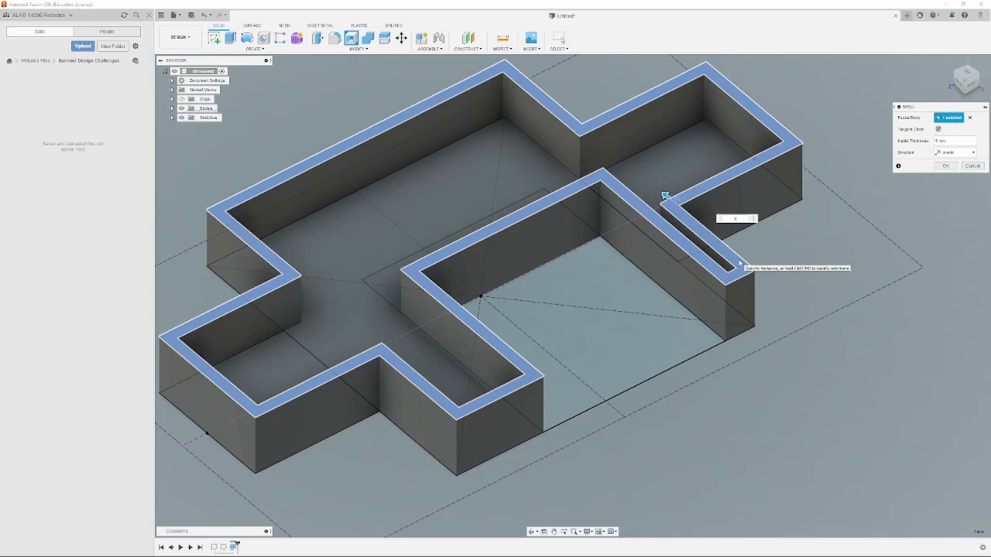
{"action": "key", "text": "Return"}
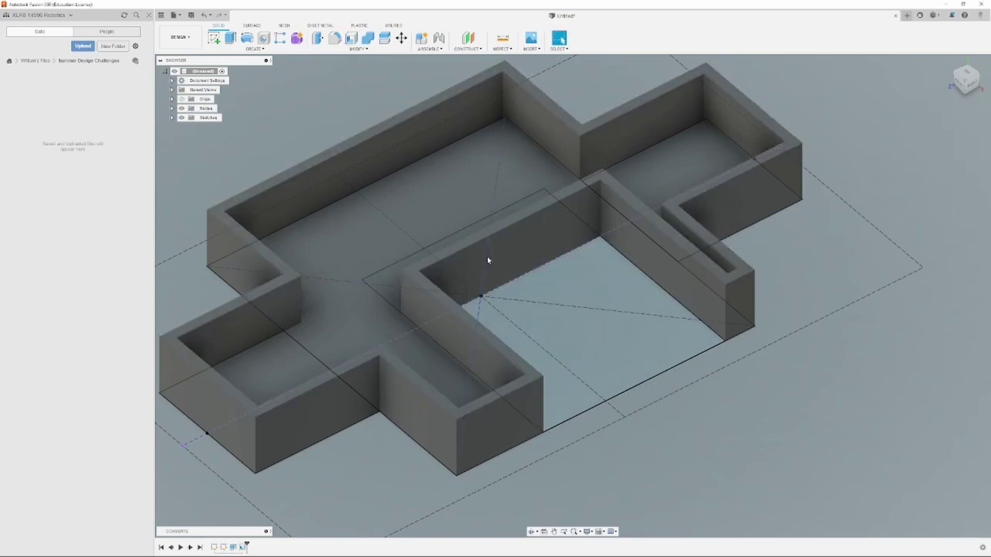
{"action": "mouse_move", "coordinate": [487, 259]}
{"action": "middle_mouse_down", "text": "shift"}
{"action": "mouse_move", "coordinate": [523, 251]}
{"action": "mouse_move", "coordinate": [517, 239]}
{"action": "middle_mouse_up", "text": "shift"}
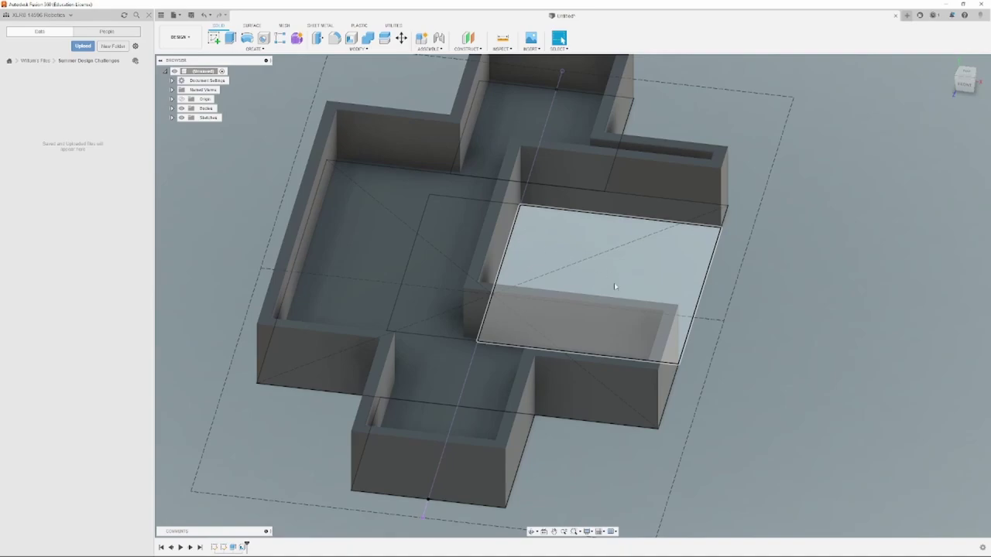
Step: Edit the chassis extrusion and set its height to 45 mm
{"action": "mouse_move", "coordinate": [615, 286]}
{"action": "middle_mouse_down", "text": "shift"}
{"action": "mouse_move", "coordinate": [624, 316]}
{"action": "mouse_move", "coordinate": [612, 294]}
{"action": "mouse_move", "coordinate": [634, 289]}
{"action": "middle_mouse_up", "text": "shift"}
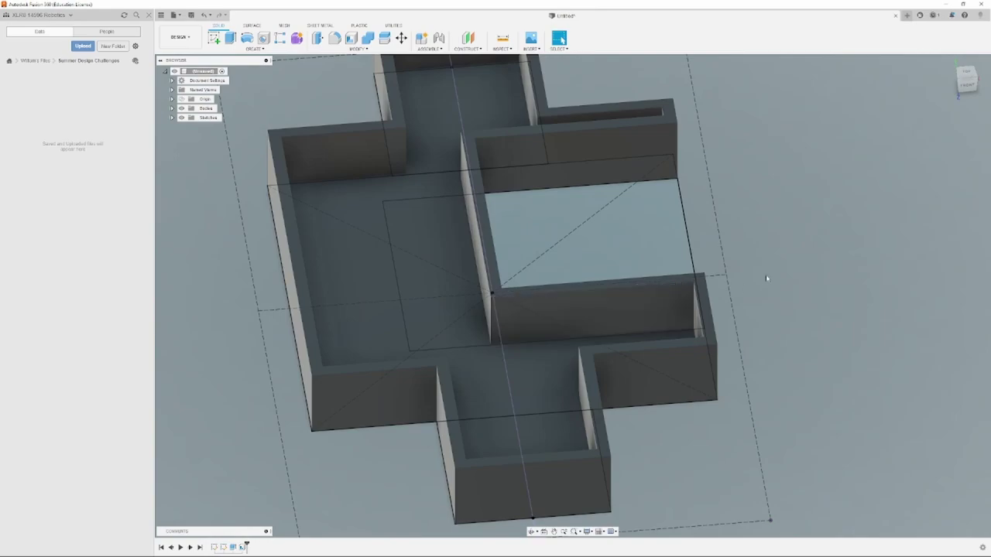
{"action": "middle_click_drag", "start_coordinate": [767, 277], "coordinate": [747, 281], "text": "shift"}
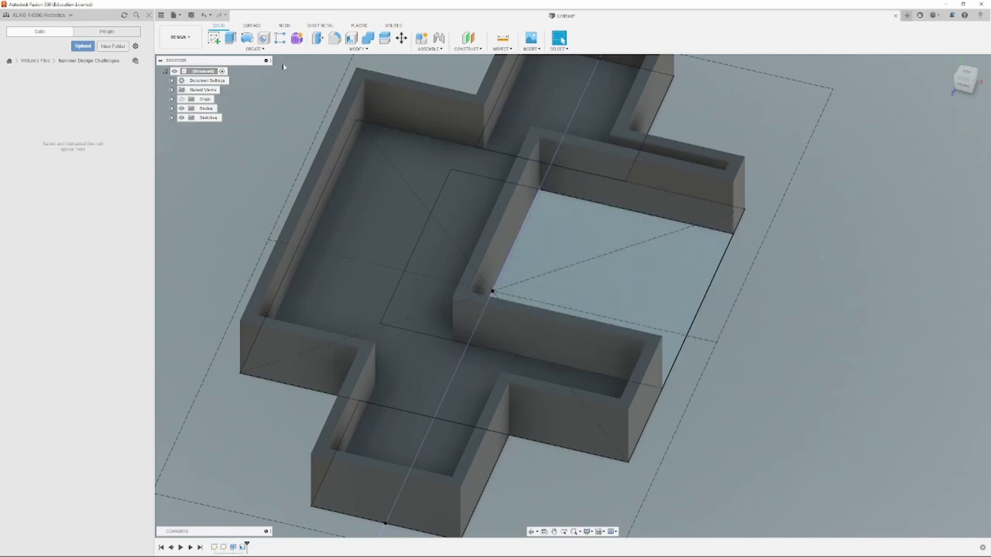
{"action": "middle_click_drag", "start_coordinate": [542, 215], "coordinate": [459, 277]}
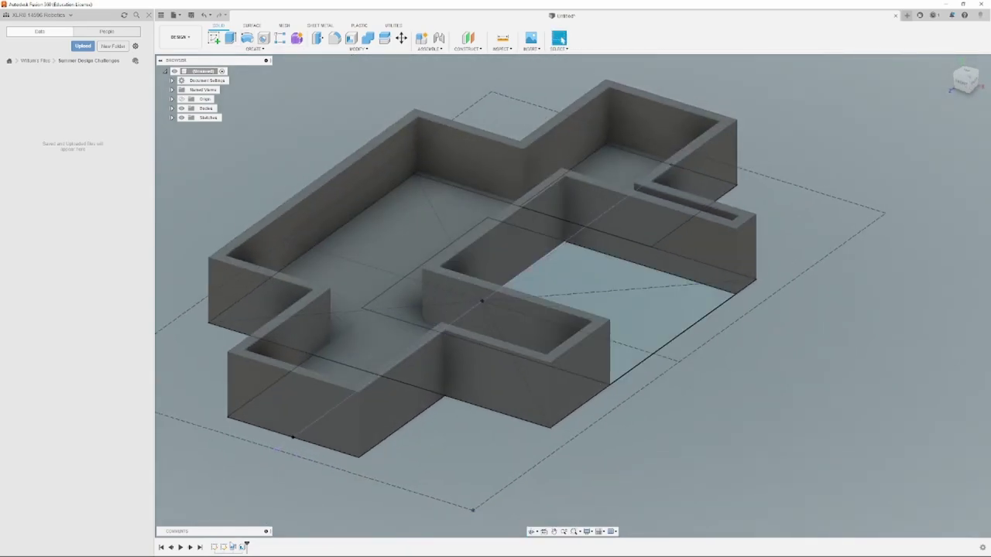
{"action": "double_click", "coordinate": [235, 547]}
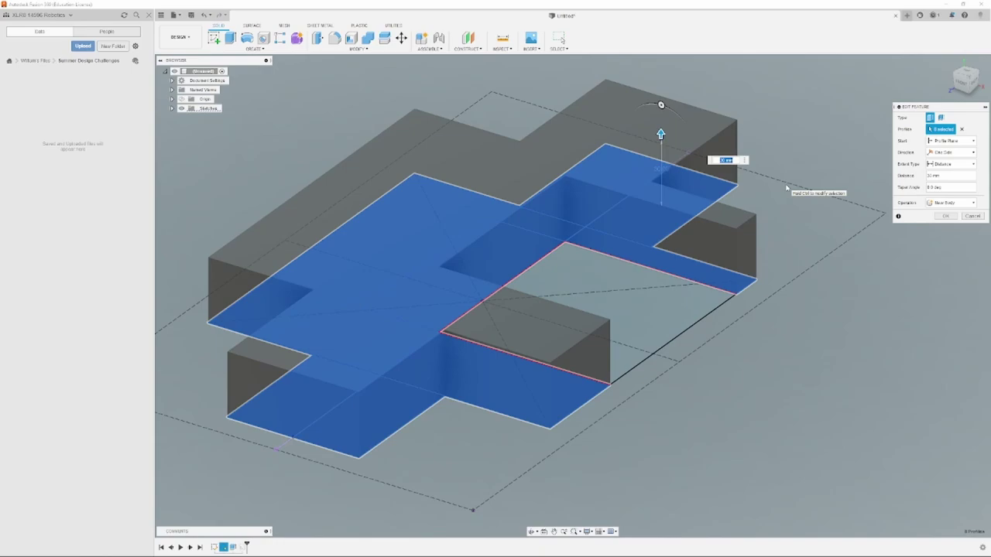
{"action": "key", "text": "Return"}
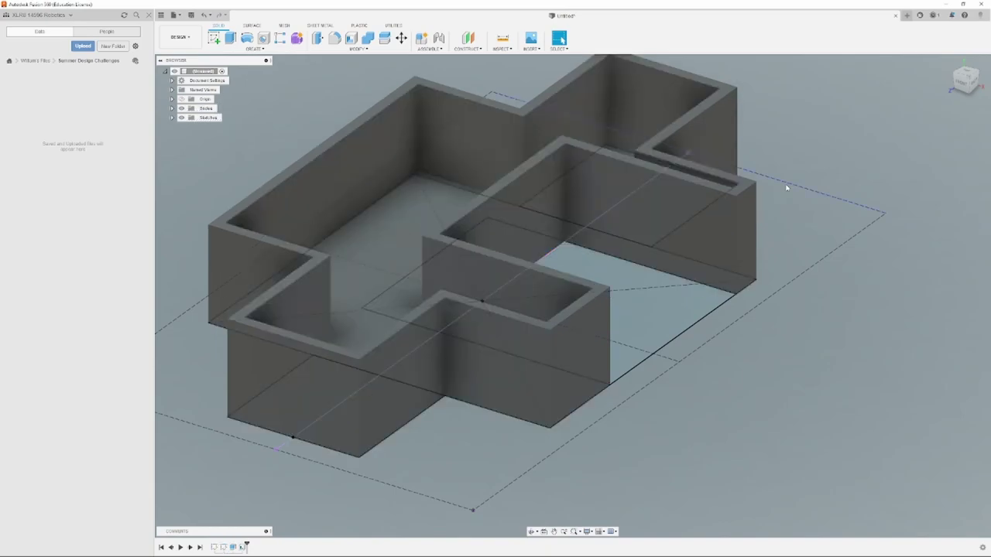
Step: Measure the distance between the two facing side walls of the notch
{"action": "middle_click_drag", "start_coordinate": [782, 191], "coordinate": [562, 40], "text": "shift"}
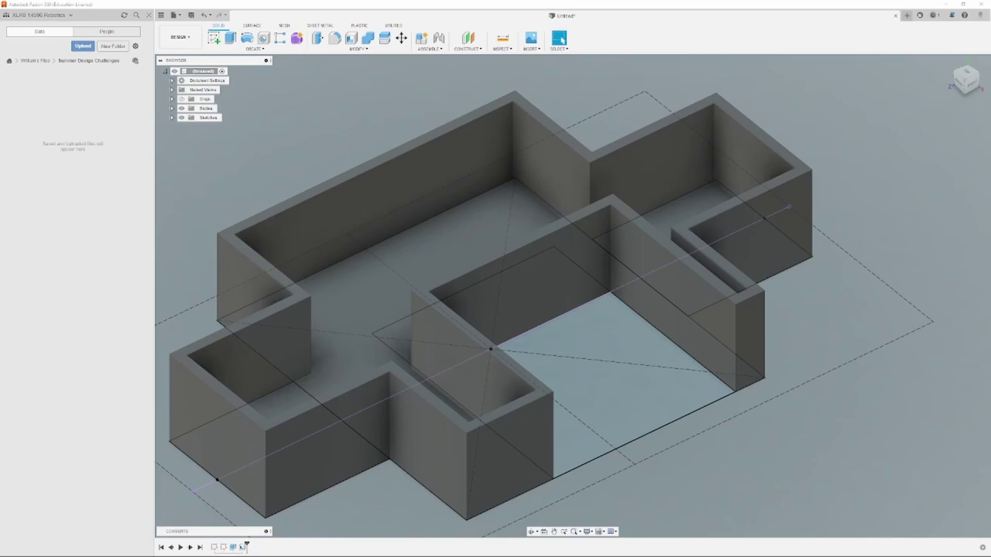
{"action": "middle_click_drag", "start_coordinate": [367, 257], "coordinate": [434, 298], "text": "shift"}
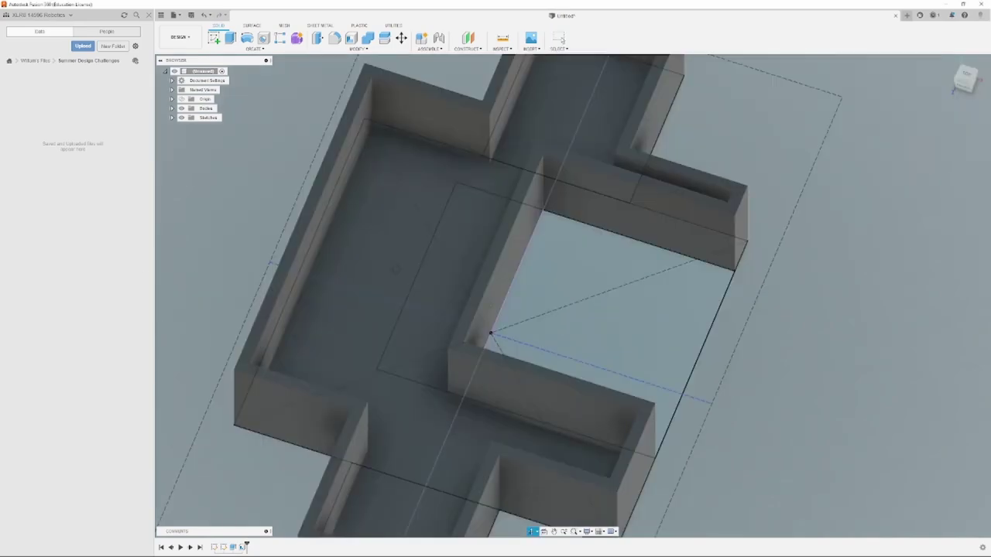
{"action": "left_click", "coordinate": [502, 38]}
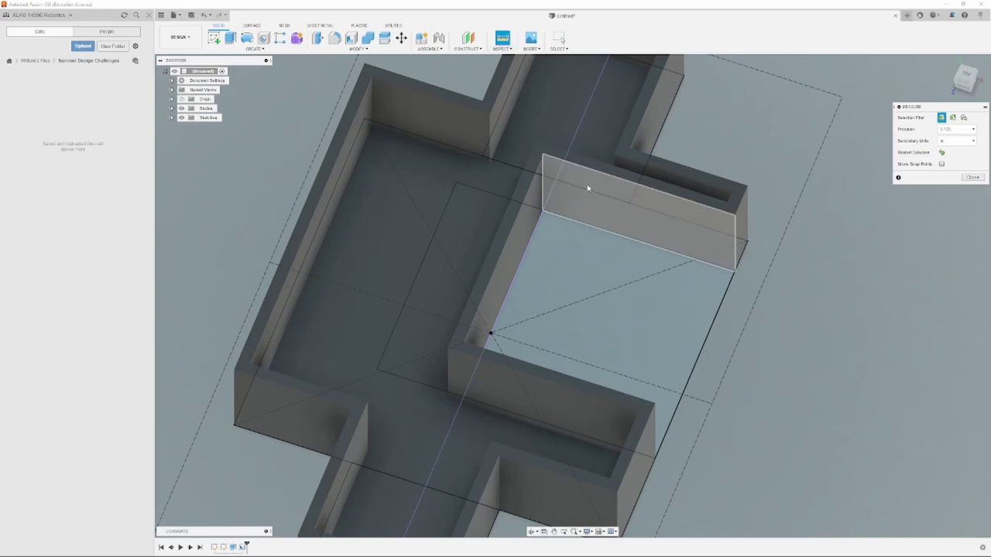
{"action": "left_click", "coordinate": [589, 188]}
{"action": "middle_click_drag", "start_coordinate": [588, 188], "coordinate": [552, 347], "text": "shift"}
{"action": "left_click", "coordinate": [553, 349]}
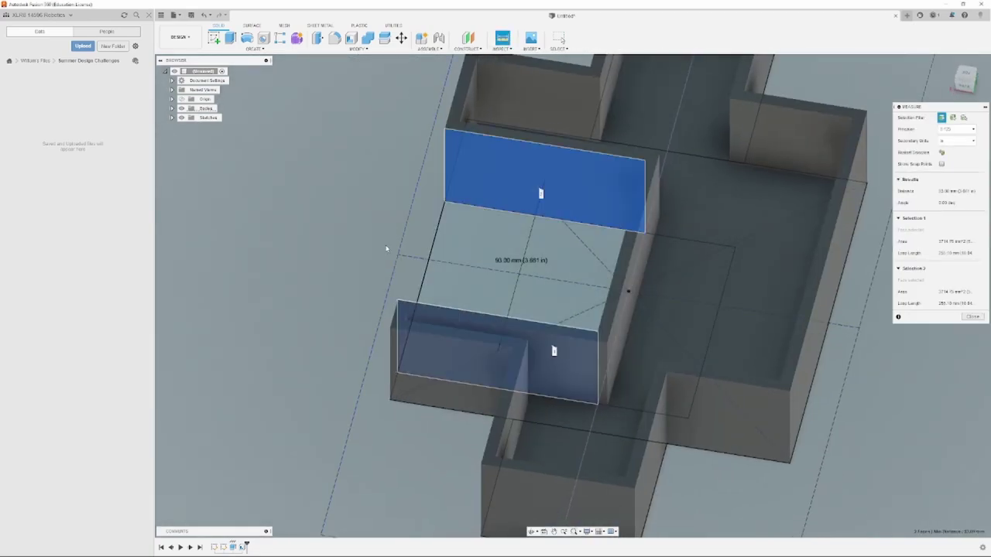
{"action": "middle_click_drag", "start_coordinate": [407, 248], "coordinate": [400, 348], "text": "shift"}
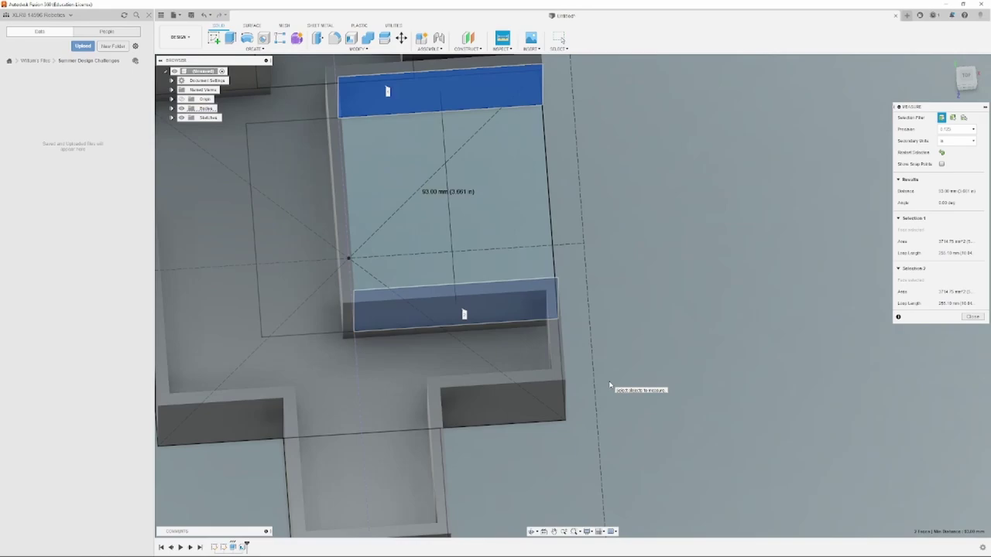
{"action": "middle_click_drag", "start_coordinate": [611, 380], "coordinate": [500, 365], "text": "shift"}
{"action": "middle_click_drag", "start_coordinate": [615, 277], "coordinate": [490, 389]}
{"action": "middle_click_drag", "start_coordinate": [507, 353], "coordinate": [484, 384]}
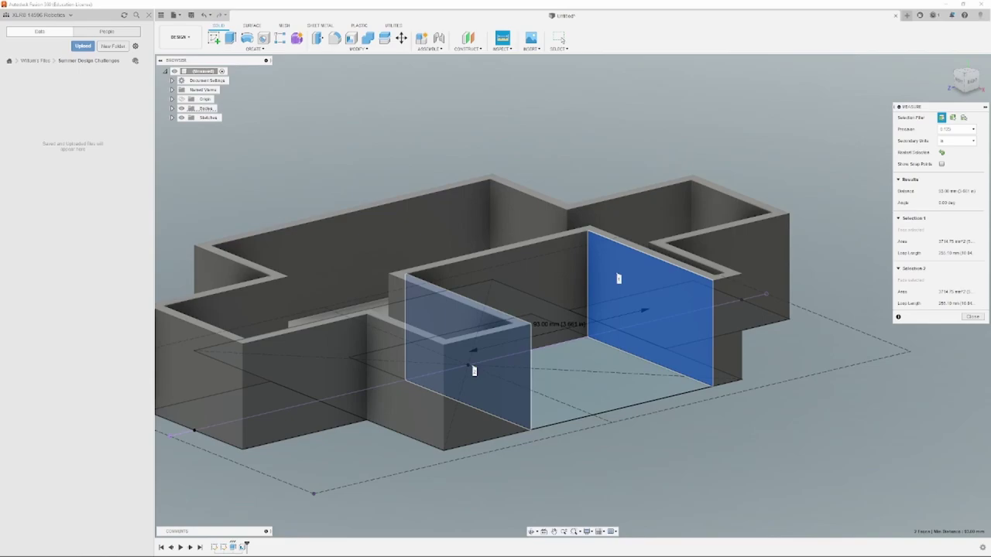
Step: Clear the measurement and measure the thickness of the notch's back wall between its outer and inner faces
{"action": "left_click", "coordinate": [715, 424]}
{"action": "middle_click_drag", "start_coordinate": [715, 424], "coordinate": [678, 418], "text": "shift"}
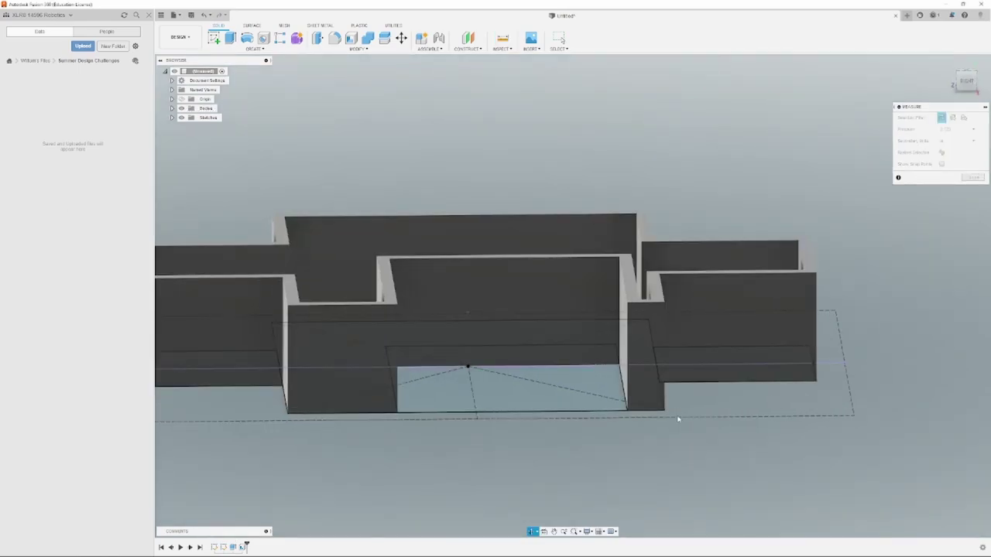
{"action": "left_click", "coordinate": [433, 310]}
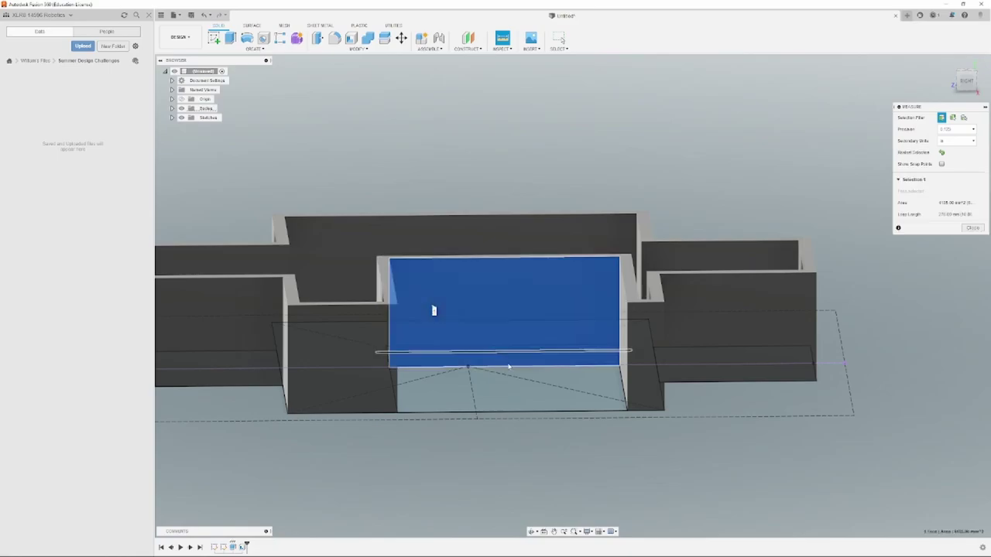
{"action": "middle_click_drag", "start_coordinate": [434, 310], "coordinate": [496, 326], "text": "shift"}
{"action": "middle_click_drag", "start_coordinate": [367, 290], "coordinate": [535, 305], "text": "shift"}
{"action": "left_click", "coordinate": [541, 287]}
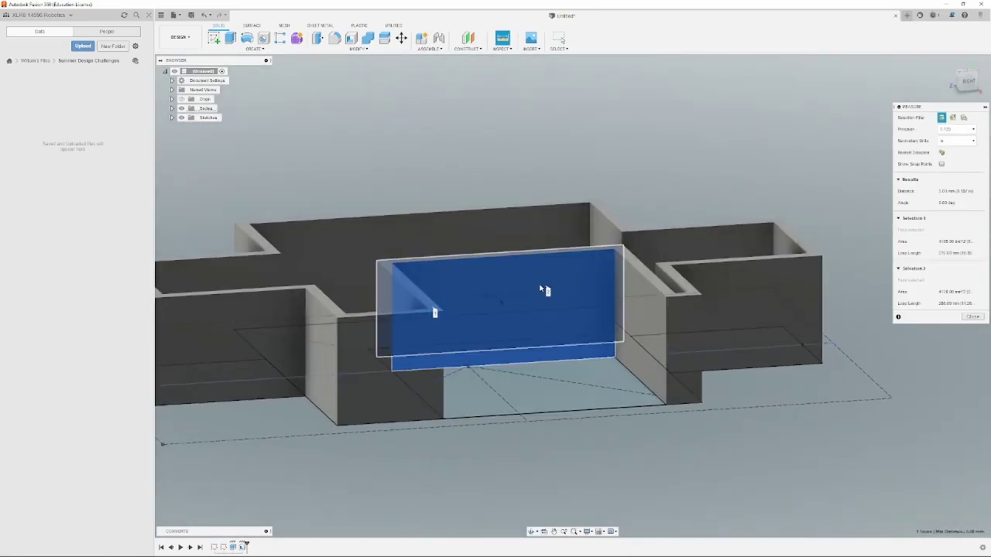
Step: Measure from the notch's back wall face to the sketch profile and to the edge at its base
{"action": "middle_click_drag", "start_coordinate": [543, 348], "coordinate": [681, 364], "text": "shift"}
{"action": "left_click", "coordinate": [474, 326]}
{"action": "middle_click_drag", "start_coordinate": [475, 326], "coordinate": [341, 348], "text": "shift"}
{"action": "left_click", "coordinate": [485, 299]}
{"action": "left_click", "coordinate": [486, 300]}
{"action": "left_click", "coordinate": [510, 333]}
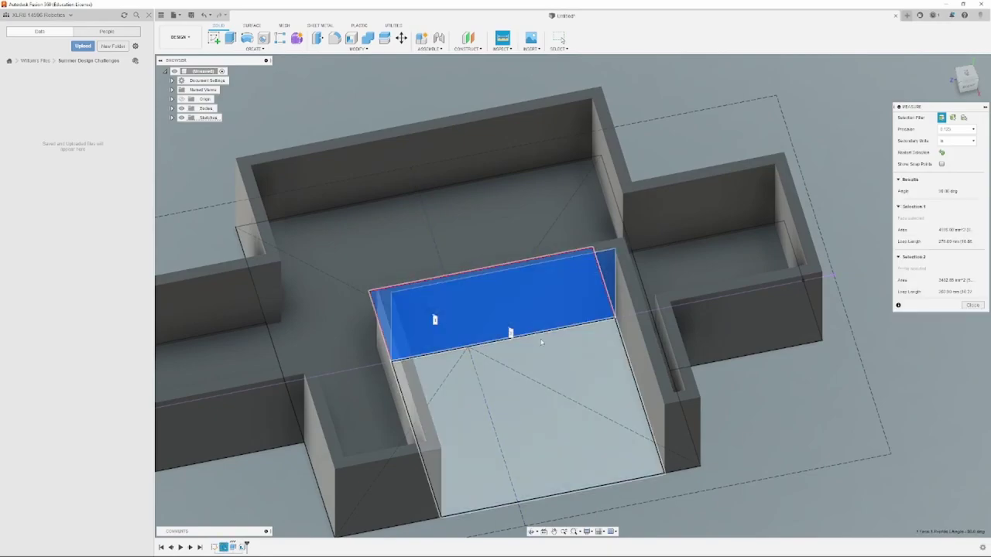
{"action": "middle_click_drag", "start_coordinate": [510, 333], "coordinate": [551, 317], "text": "shift"}
{"action": "left_click", "coordinate": [530, 355]}
{"action": "left_click", "coordinate": [552, 351]}
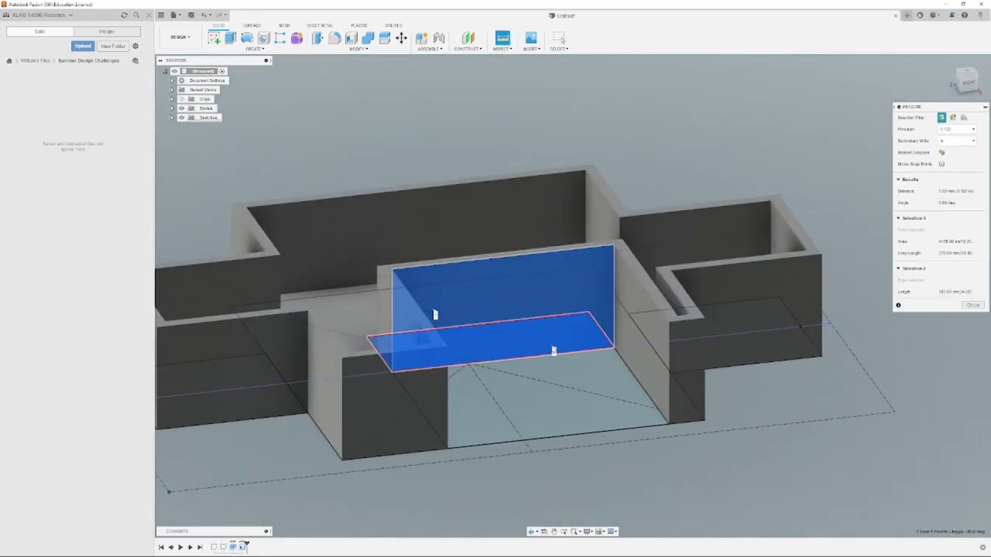
Step: Measure the height from the sketch center line to the top edge of the notch's back wall
{"action": "left_click", "coordinate": [797, 183]}
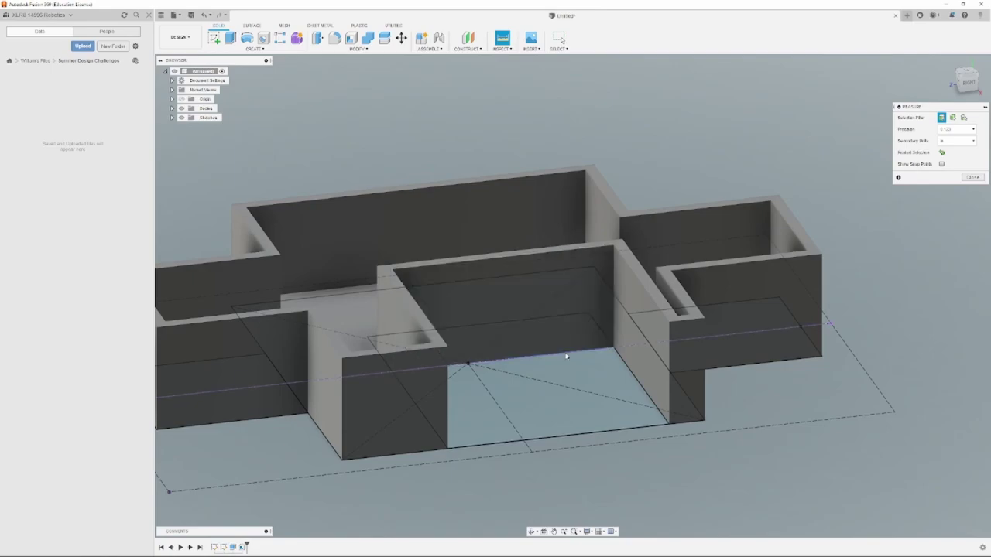
{"action": "left_click", "coordinate": [565, 355]}
{"action": "left_click", "coordinate": [569, 256]}
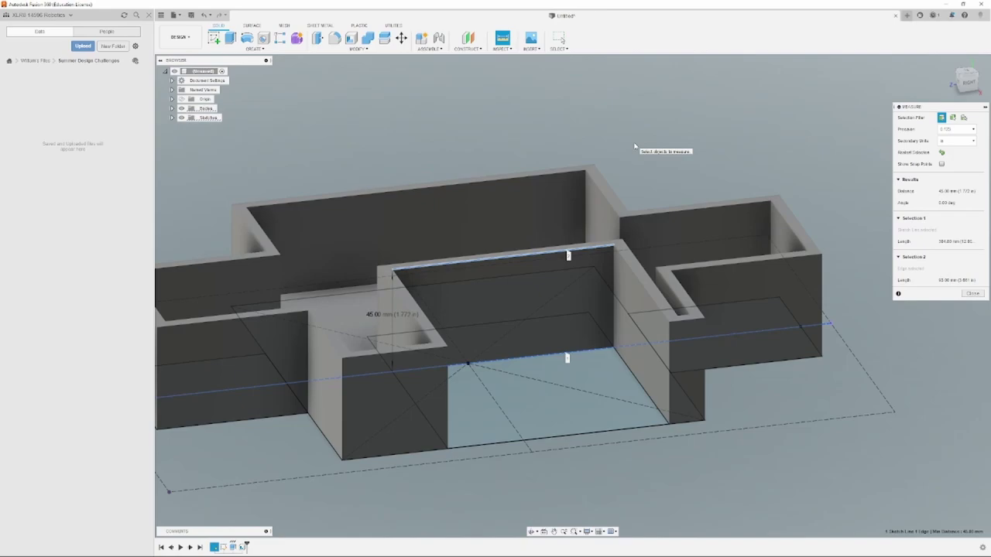
{"action": "middle_click_drag", "start_coordinate": [654, 124], "coordinate": [625, 131]}
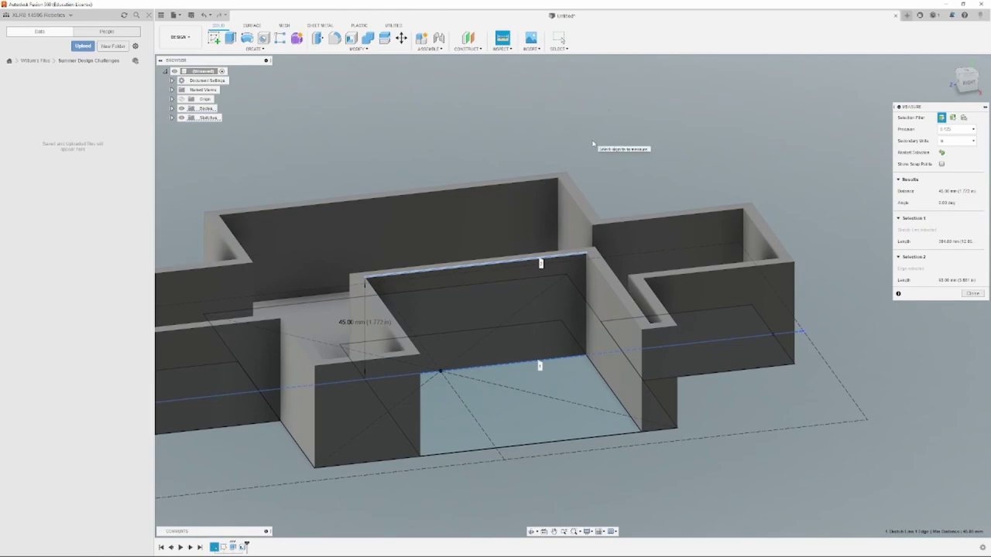
{"action": "middle_click_drag", "start_coordinate": [643, 138], "coordinate": [659, 186], "text": "shift"}
{"action": "left_click", "coordinate": [639, 128]}
{"action": "middle_click_drag", "start_coordinate": [639, 128], "coordinate": [640, 181], "text": "shift"}
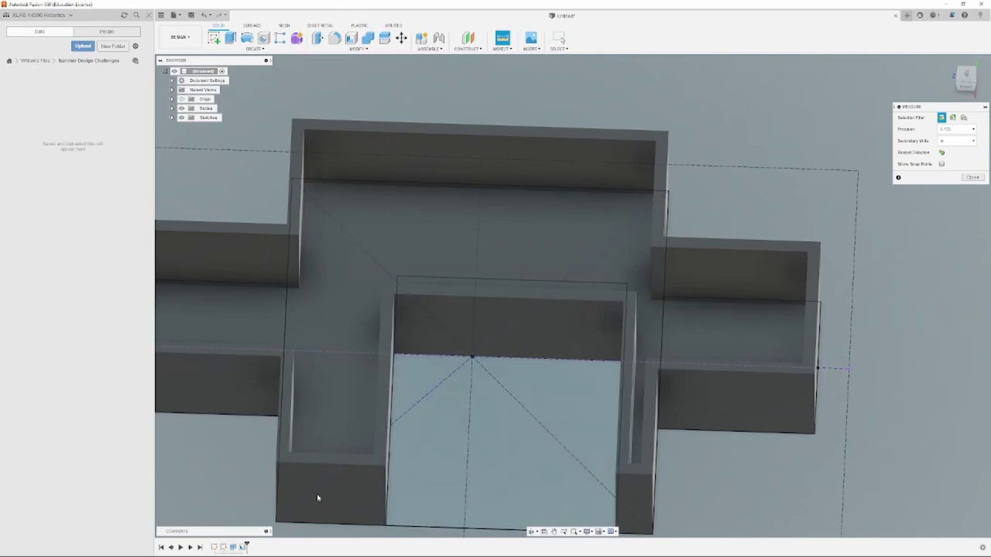
Step: Close the measurement and reopen the layout sketch for editing
{"action": "key", "text": "Escape"}
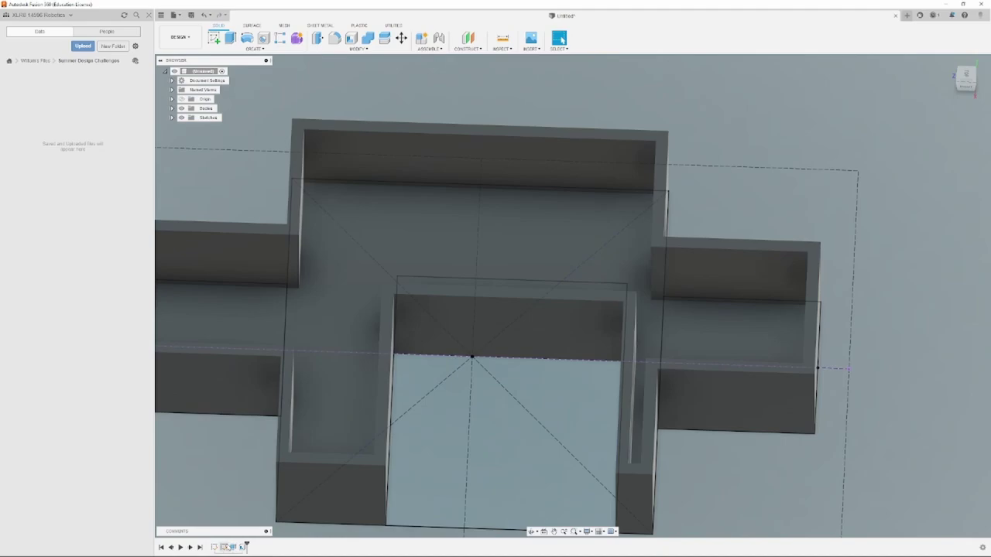
{"action": "left_click", "coordinate": [226, 548]}
{"action": "double_click", "coordinate": [226, 548]}
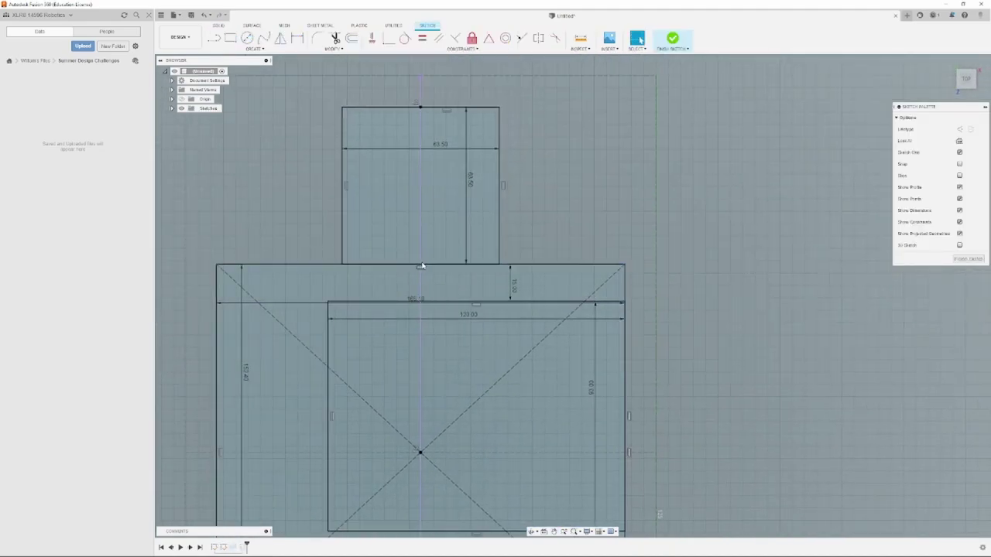
{"action": "key", "text": "l"}
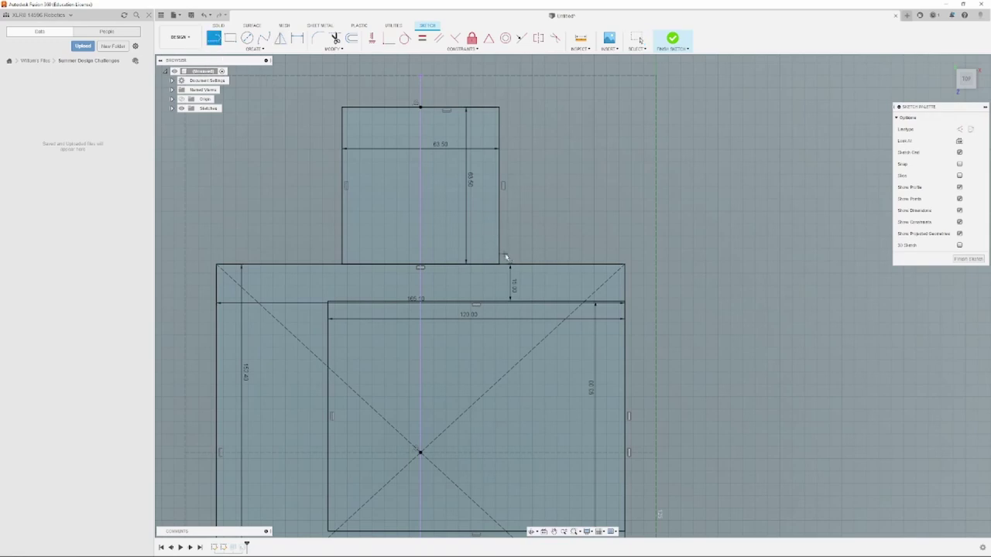
{"action": "left_click", "coordinate": [420, 268]}
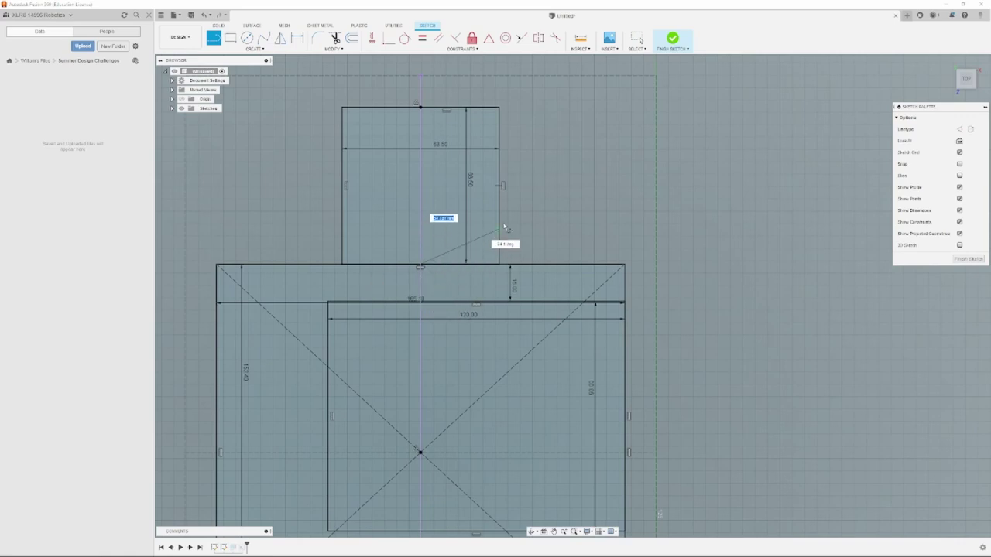
{"action": "key", "text": "Escape"}
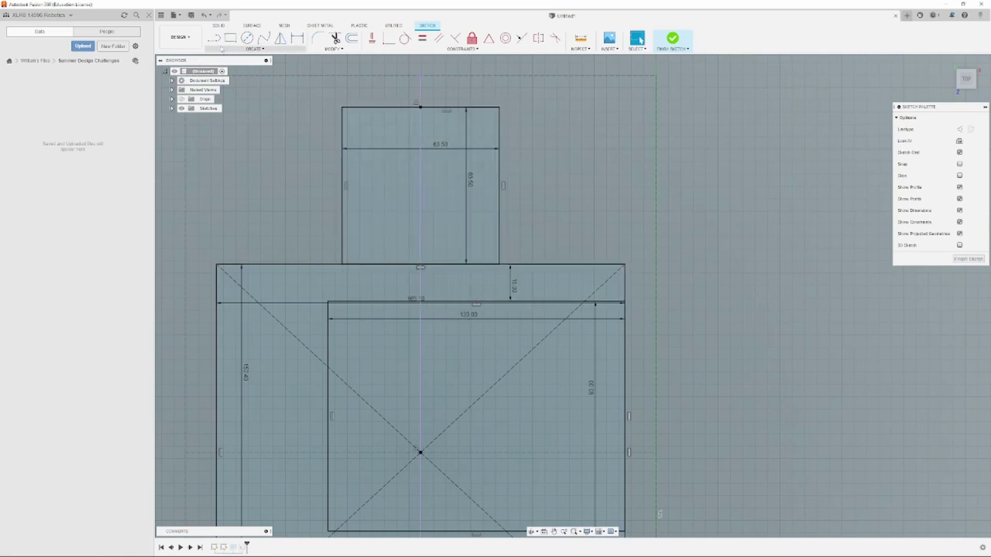
Step: Draw a vertical line from the upper square's lower right corner down to the inner rectangle's top edge
{"action": "left_click", "coordinate": [213, 38]}
{"action": "left_click", "coordinate": [499, 264]}
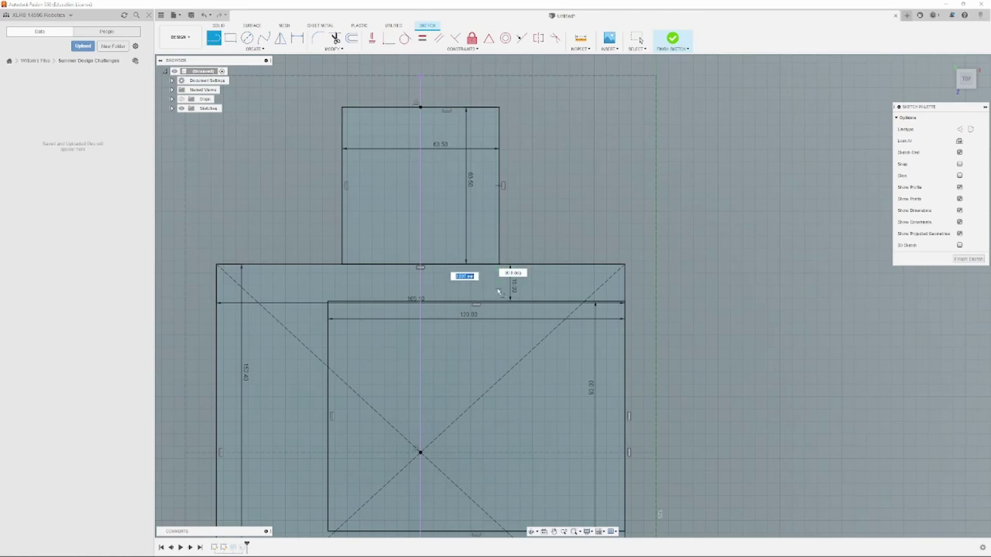
{"action": "left_click", "coordinate": [500, 301]}
{"action": "key", "text": "Escape"}
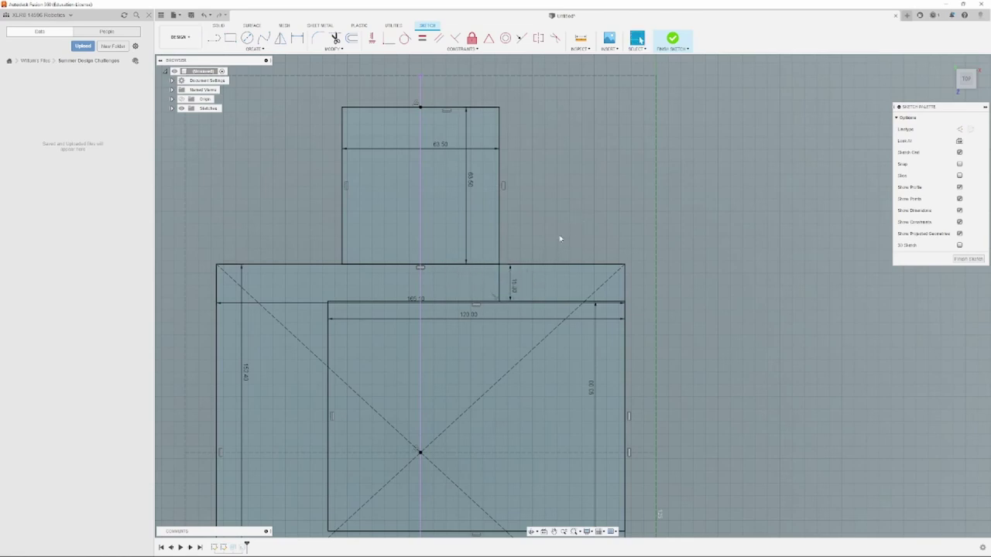
Step: Draw a vertical line from the lower square's upper right corner up to the inner rectangle's bottom edge
{"action": "middle_click_drag", "start_coordinate": [534, 314], "coordinate": [530, 188]}
{"action": "middle_click_drag", "start_coordinate": [496, 337], "coordinate": [493, 197]}
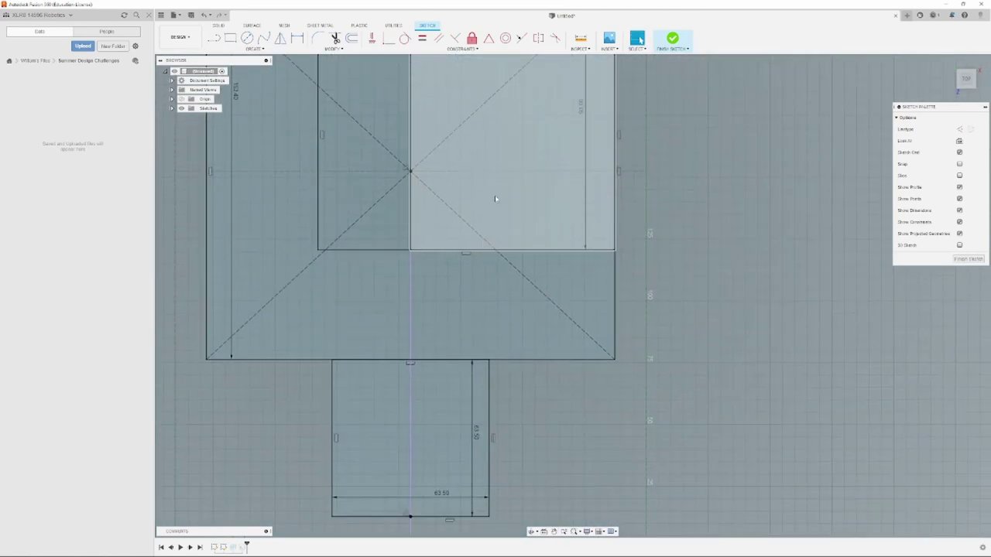
{"action": "left_click", "coordinate": [214, 38]}
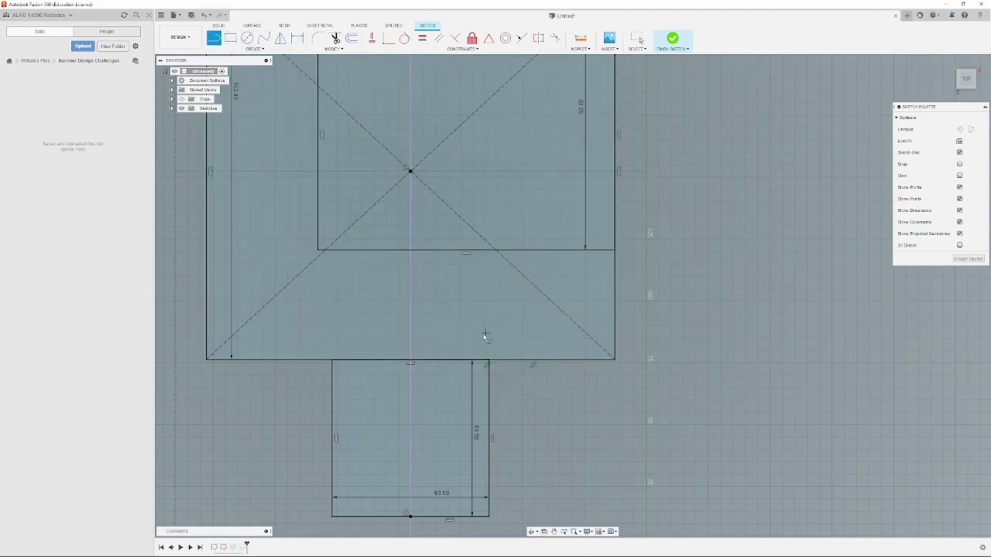
{"action": "left_click", "coordinate": [488, 360]}
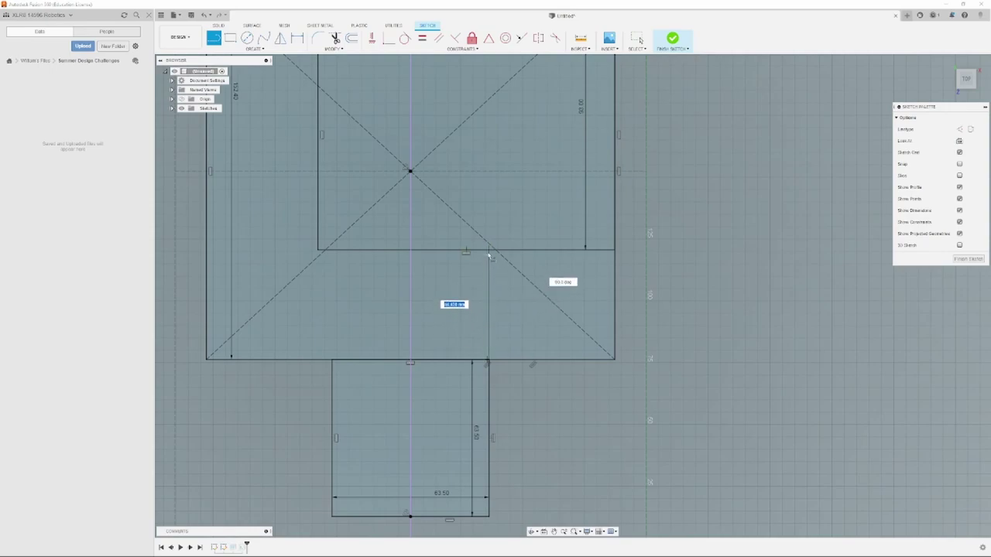
{"action": "left_click", "coordinate": [489, 250]}
{"action": "key", "text": "Escape"}
{"action": "middle_click_drag", "start_coordinate": [617, 256], "coordinate": [622, 307]}
{"action": "scroll", "coordinate": [620, 312], "scroll_direction": "down", "scroll_amount": 3}
{"action": "middle_click_drag", "start_coordinate": [619, 205], "coordinate": [609, 235]}
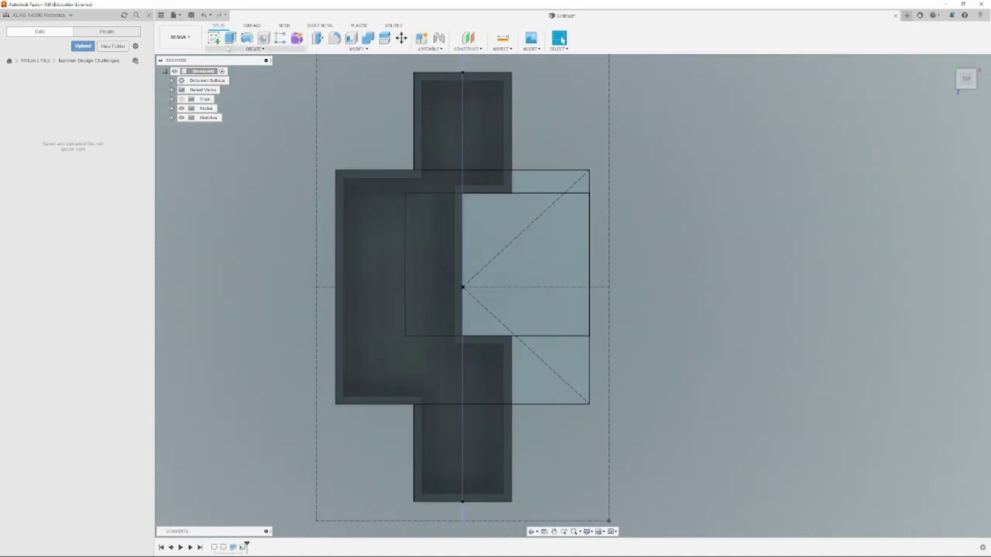
Step: Try to extrude the two corner profiles flanking the notch with a To Object extent, using the adjacent extension's outer wall face as the target
{"action": "left_click", "coordinate": [230, 38]}
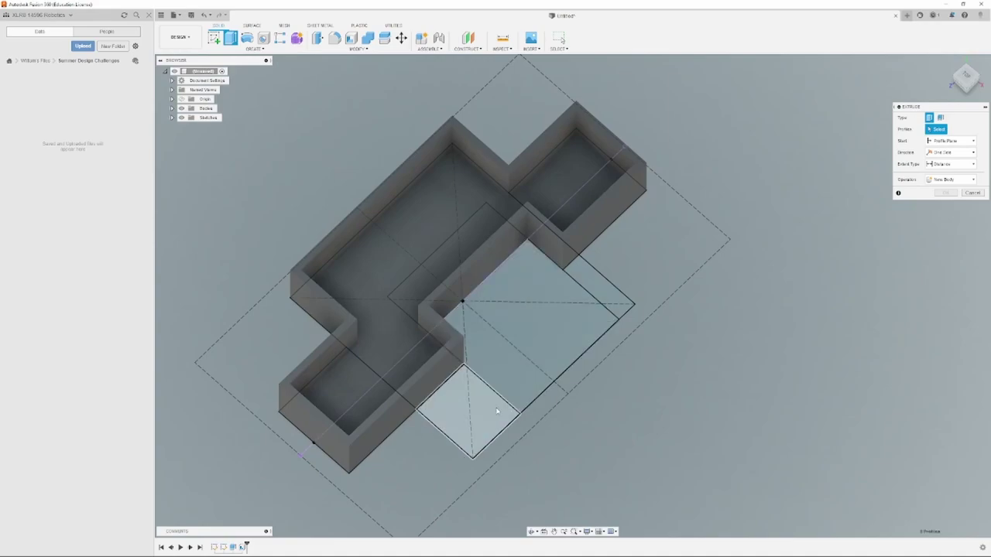
{"action": "left_click", "coordinate": [497, 411]}
{"action": "left_click", "coordinate": [600, 315]}
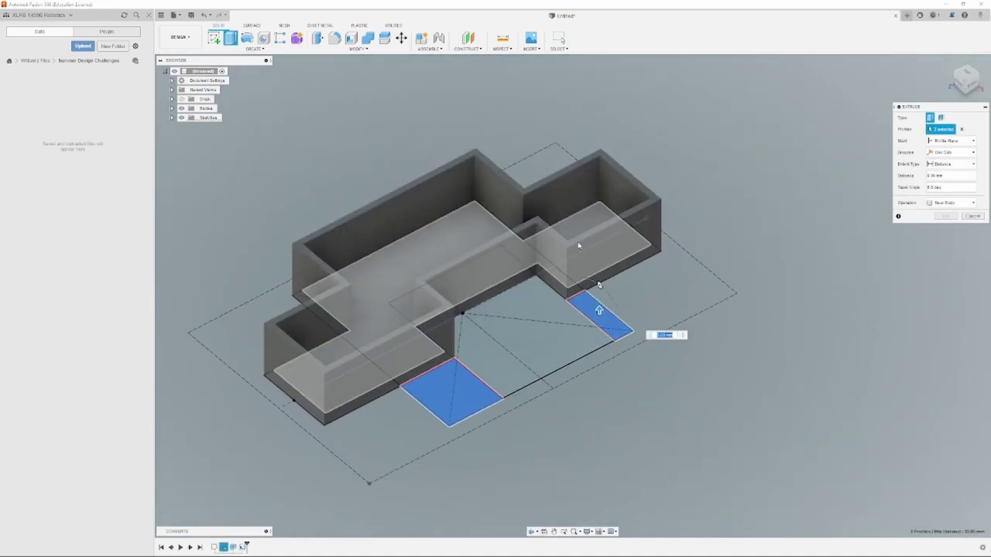
{"action": "left_click", "coordinate": [951, 164]}
{"action": "left_click", "coordinate": [946, 183]}
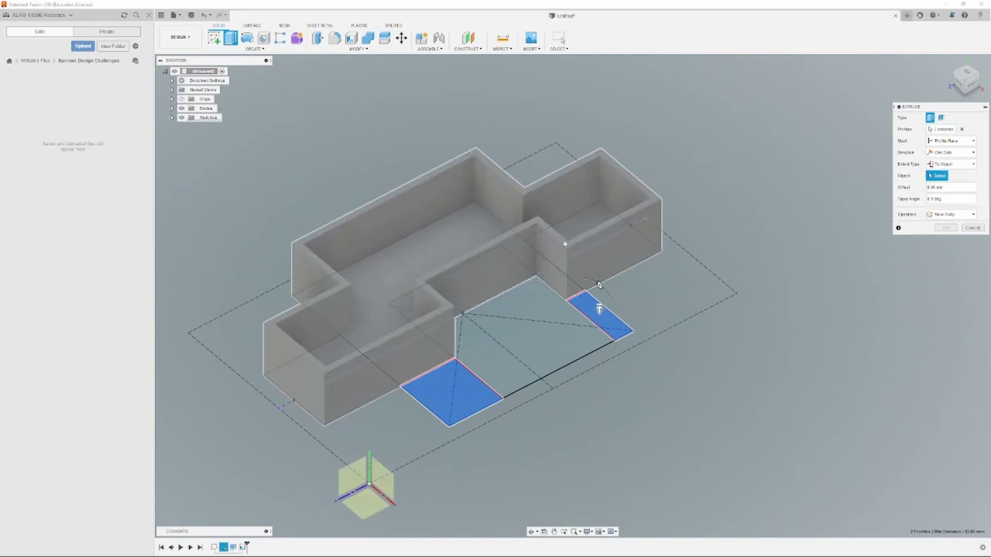
{"action": "left_click", "coordinate": [564, 244]}
{"action": "left_click", "coordinate": [659, 248]}
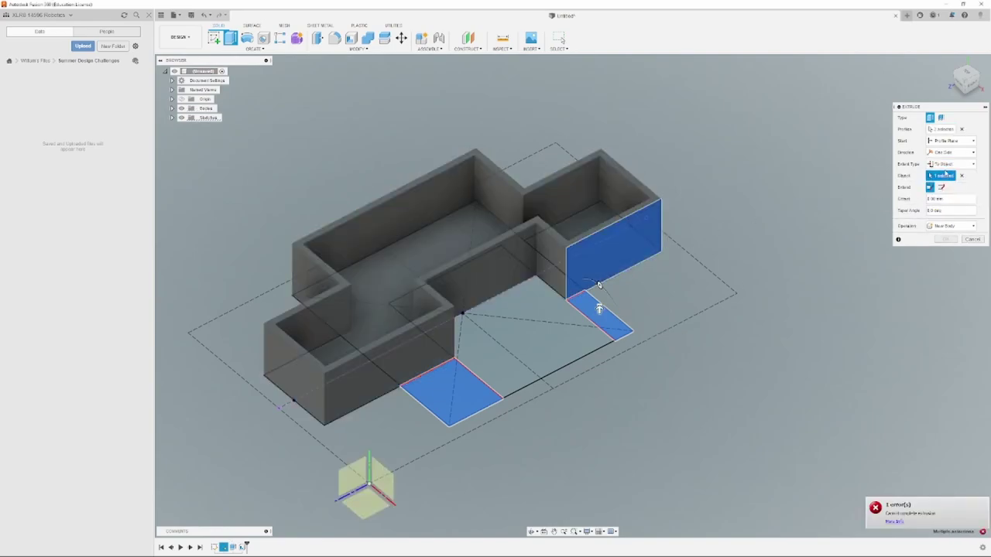
Step: Reset the extent to To Object and extrude both corner profiles up to the tray's top rim as a Join
{"action": "left_click", "coordinate": [950, 165]}
{"action": "left_click", "coordinate": [943, 174]}
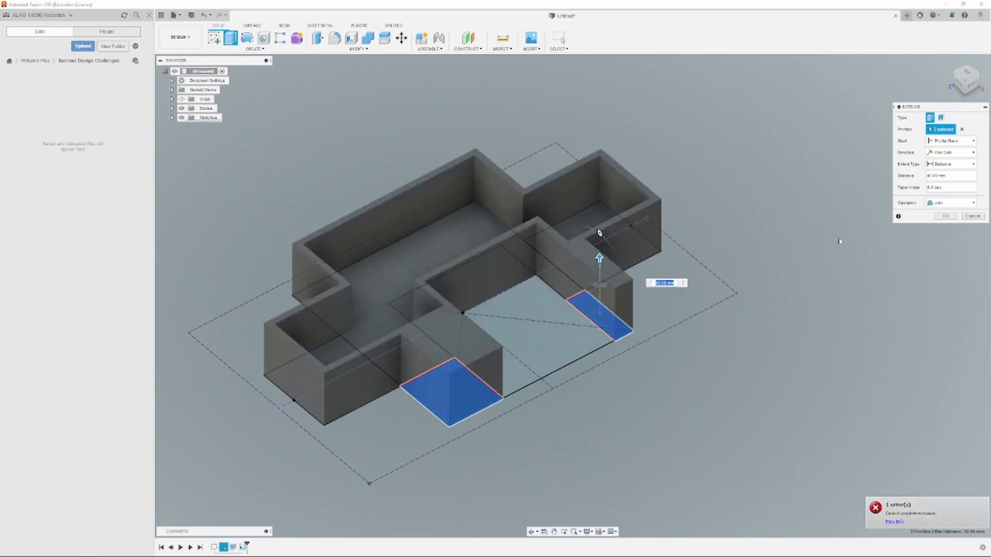
{"action": "left_click", "coordinate": [951, 151]}
{"action": "left_click", "coordinate": [942, 159]}
{"action": "left_click", "coordinate": [943, 164]}
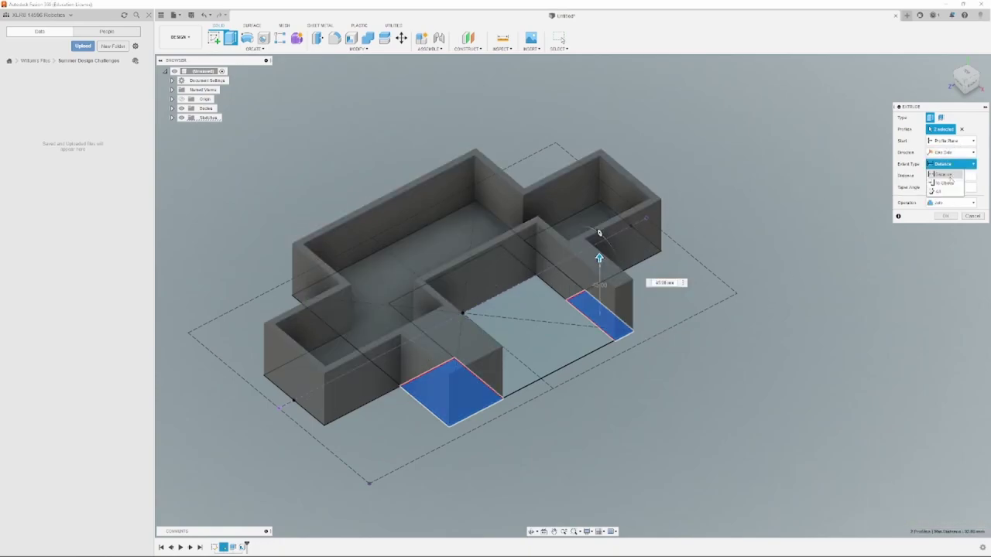
{"action": "left_click", "coordinate": [943, 183]}
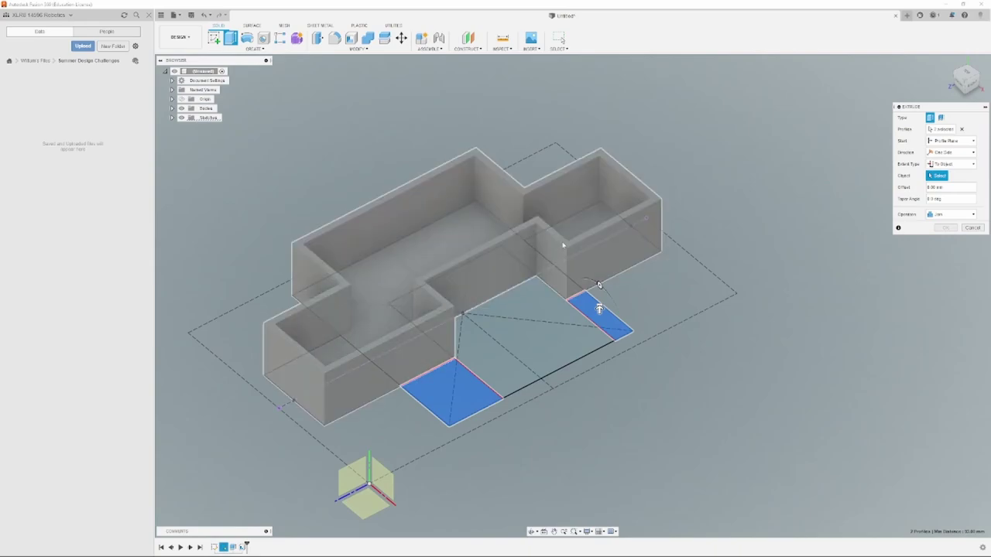
{"action": "left_click", "coordinate": [572, 246]}
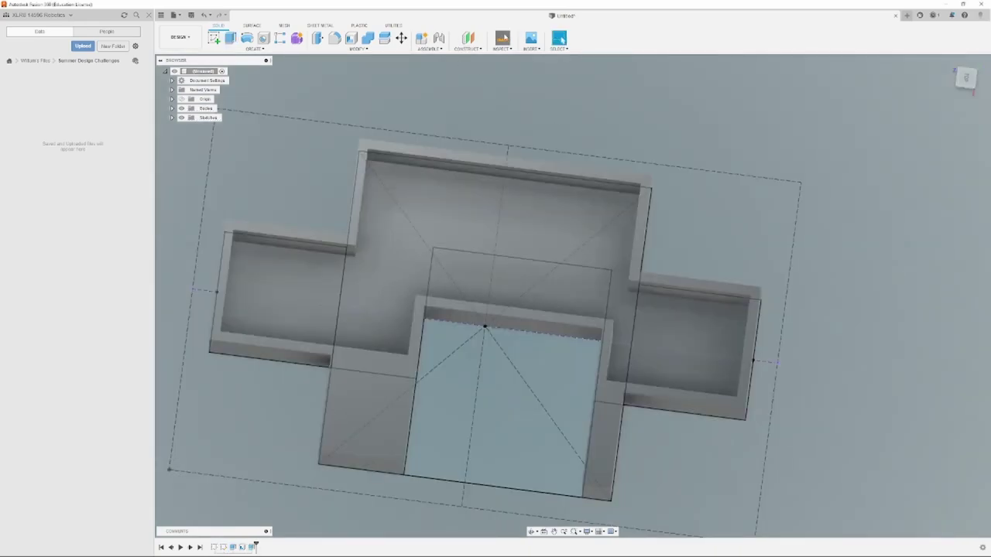
Step: Measure the distance between the two facing inner side walls of the square extension
{"action": "left_click", "coordinate": [504, 38]}
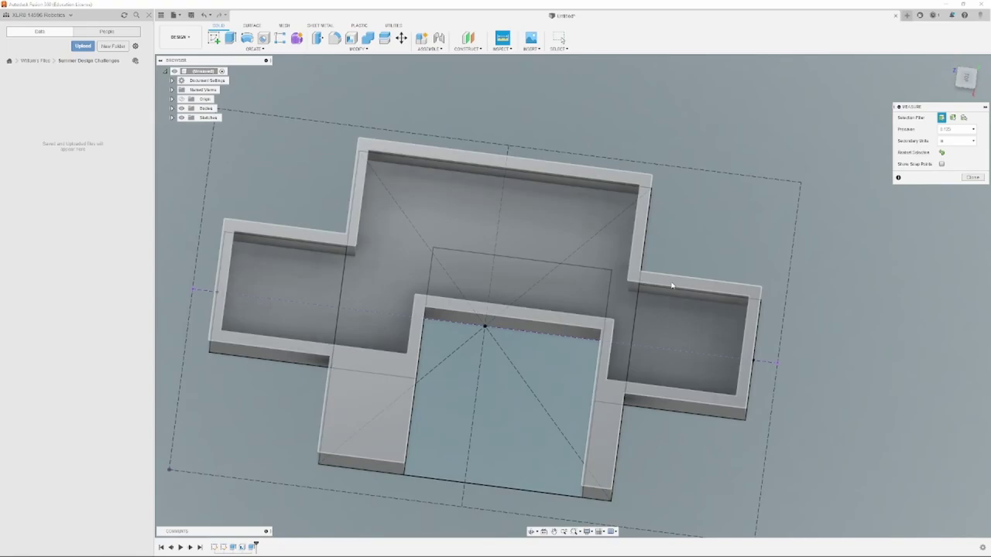
{"action": "left_click", "coordinate": [678, 297]}
{"action": "mouse_move", "coordinate": [678, 299]}
{"action": "middle_mouse_down", "text": "shift"}
{"action": "mouse_move", "coordinate": [798, 308]}
{"action": "mouse_move", "coordinate": [785, 290]}
{"action": "mouse_move", "coordinate": [875, 287]}
{"action": "mouse_move", "coordinate": [502, 160]}
{"action": "middle_mouse_up", "text": "shift"}
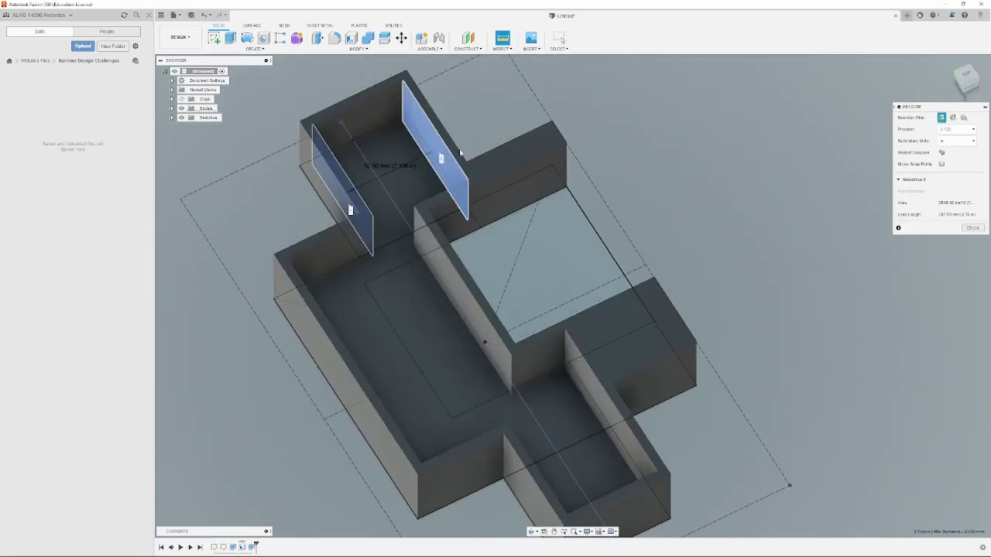
{"action": "left_click", "coordinate": [448, 156]}
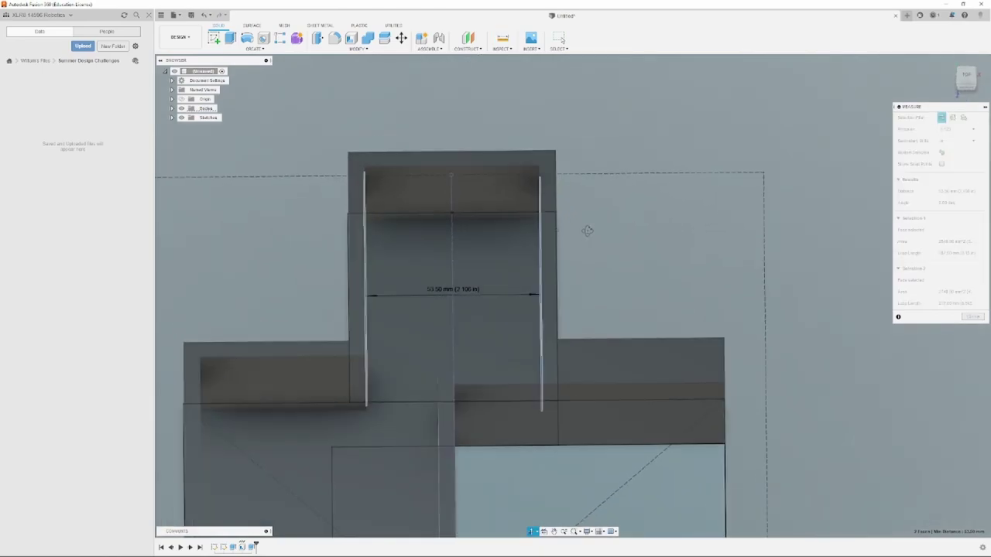
{"action": "middle_click_drag", "start_coordinate": [587, 230], "coordinate": [584, 232], "text": "shift"}
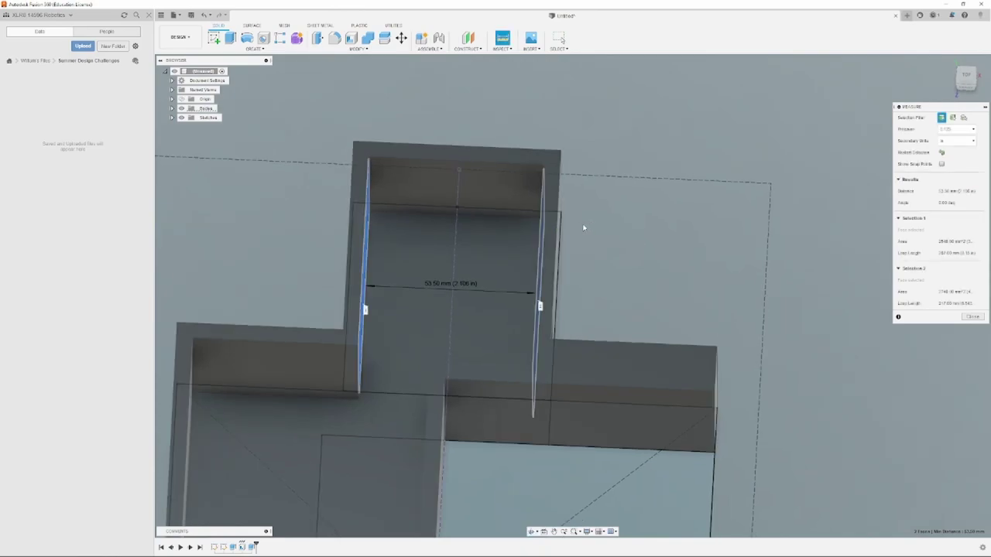
{"action": "middle_click_drag", "start_coordinate": [578, 232], "coordinate": [550, 232], "text": "shift"}
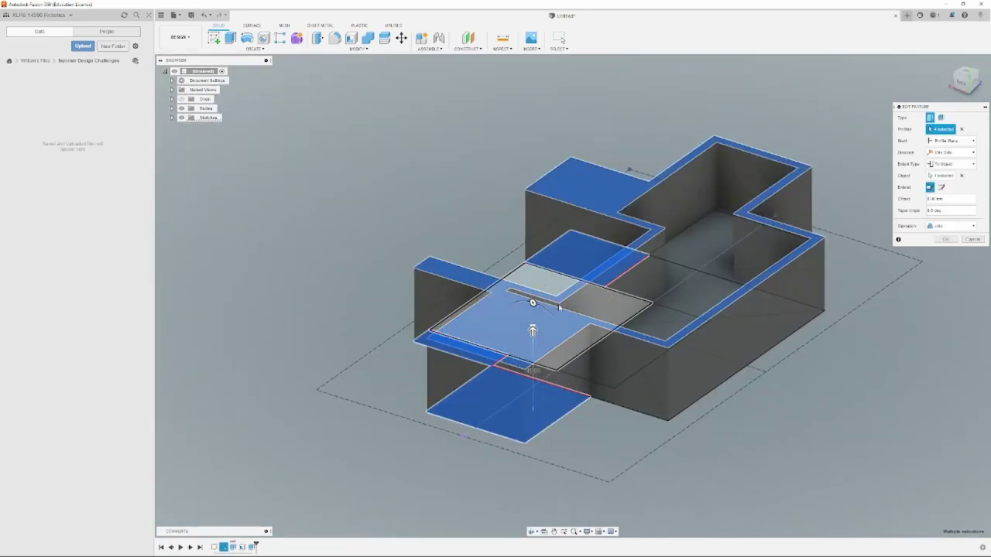
Step: Examine the profiles in the corner extrusion being edited, leave the edit and reopen the layout sketch
{"action": "middle_click_drag", "start_coordinate": [559, 308], "coordinate": [601, 336], "text": "shift"}
{"action": "middle_click_drag", "start_coordinate": [628, 379], "coordinate": [613, 371], "text": "shift"}
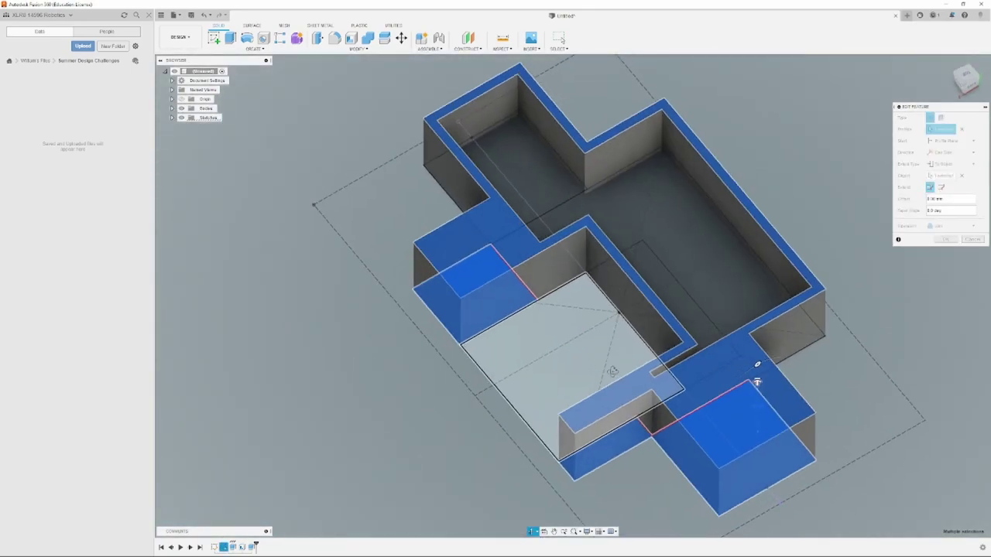
{"action": "middle_click_drag", "start_coordinate": [542, 347], "coordinate": [538, 374]}
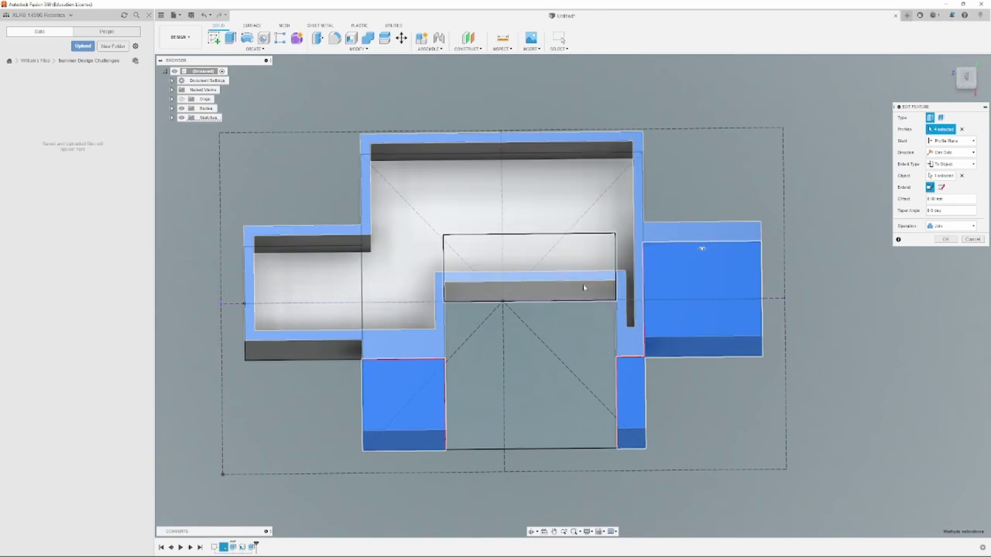
{"action": "middle_click_drag", "start_coordinate": [538, 323], "coordinate": [644, 263], "text": "shift"}
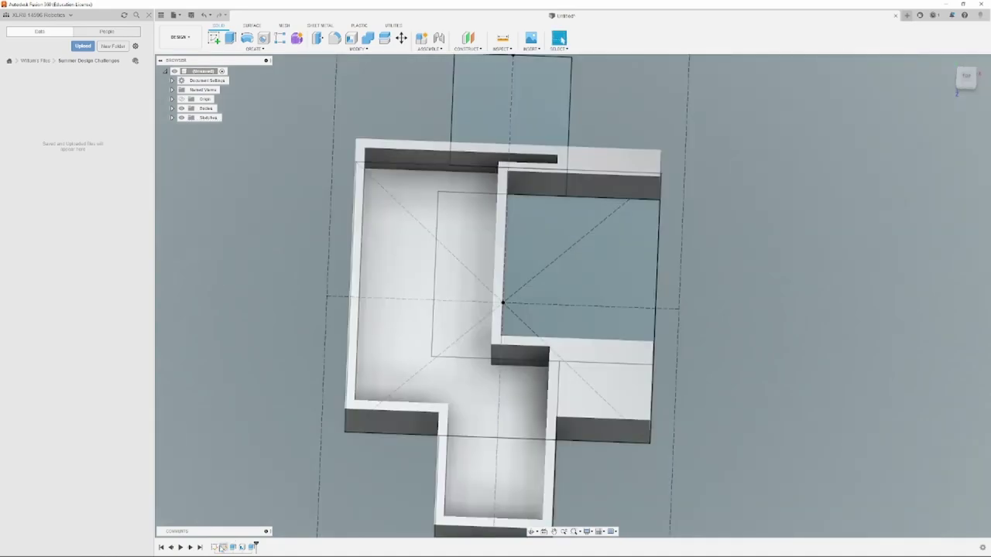
{"action": "double_click", "coordinate": [222, 547]}
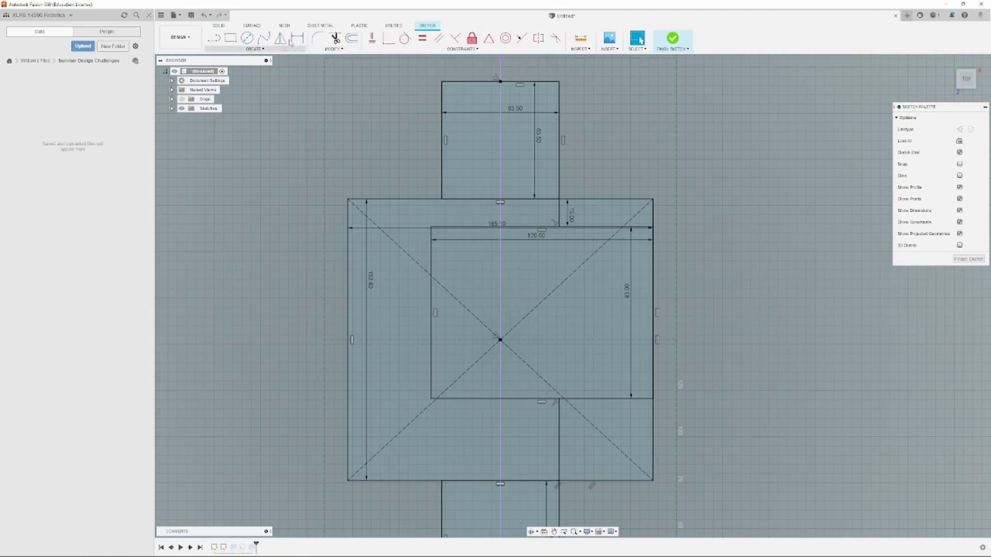
Step: Draw a vertical line from the inner rectangle's upper left corner up to the outer rectangle's top edge
{"action": "key", "text": "l"}
{"action": "left_click", "coordinate": [431, 226]}
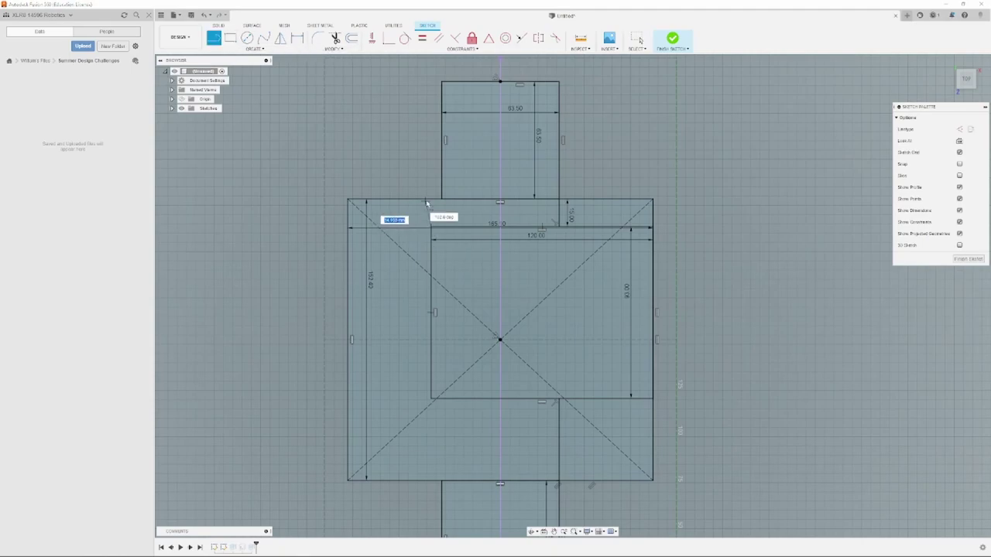
{"action": "left_click", "coordinate": [431, 199]}
Step: Draw a vertical line about 44 mm long from the inner rectangle's bottom edge down to the outer rectangle's bottom edge
{"action": "middle_click_drag", "start_coordinate": [457, 328], "coordinate": [395, 182]}
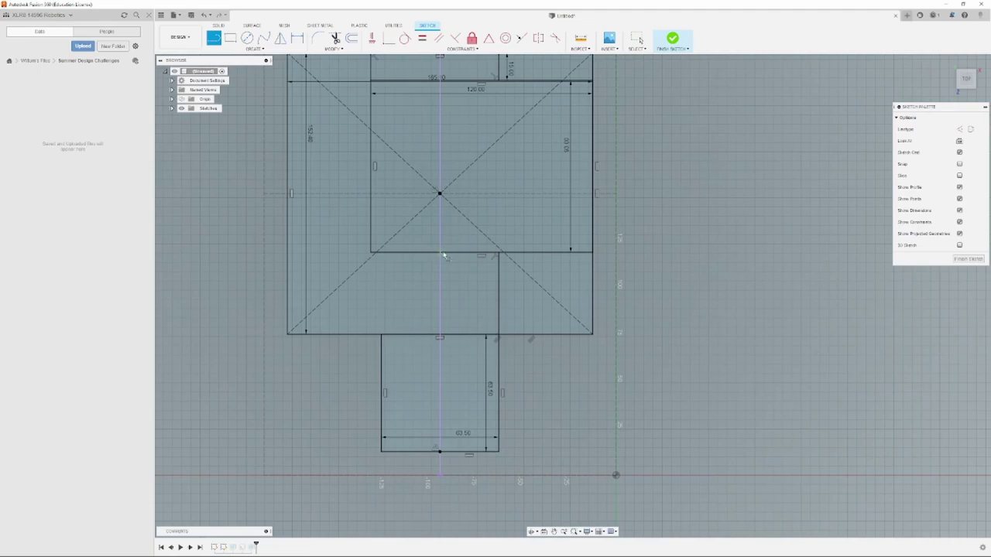
{"action": "middle_click_drag", "start_coordinate": [496, 340], "coordinate": [490, 393]}
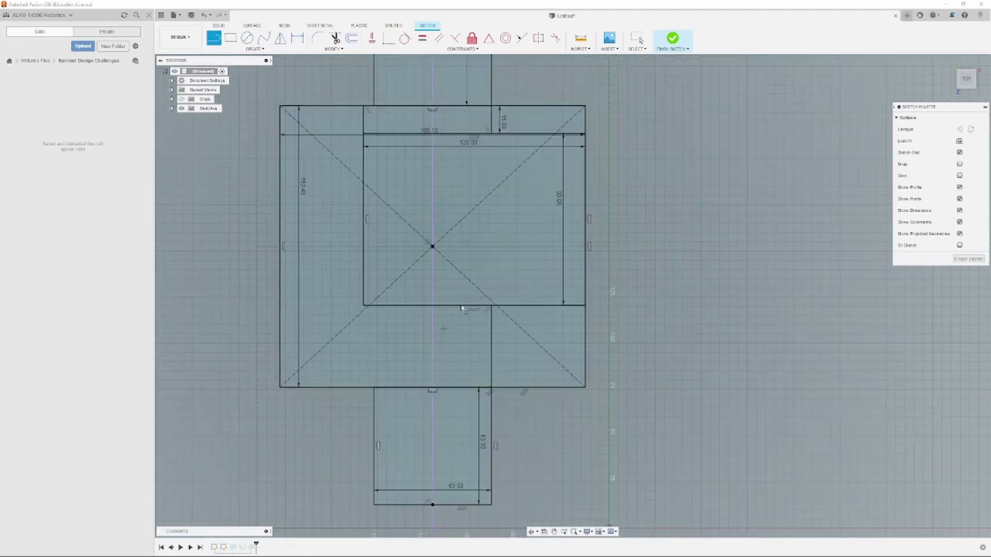
{"action": "left_click", "coordinate": [411, 306]}
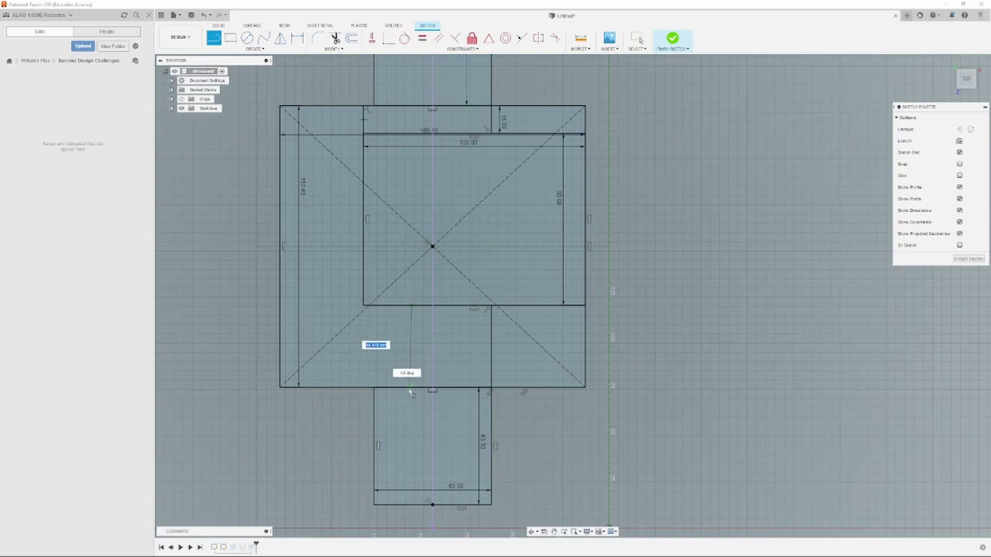
{"action": "double_click", "coordinate": [411, 387]}
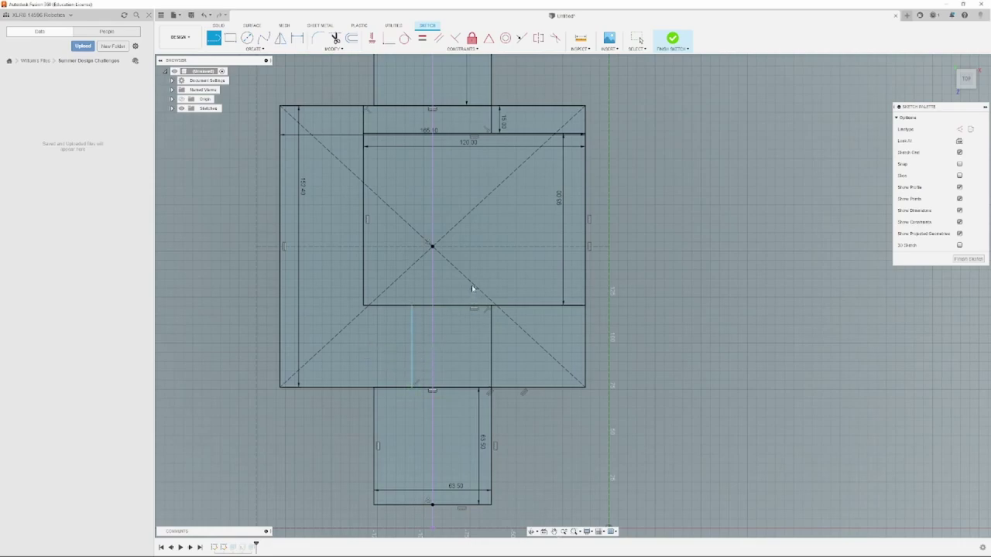
{"action": "key", "text": "Escape"}
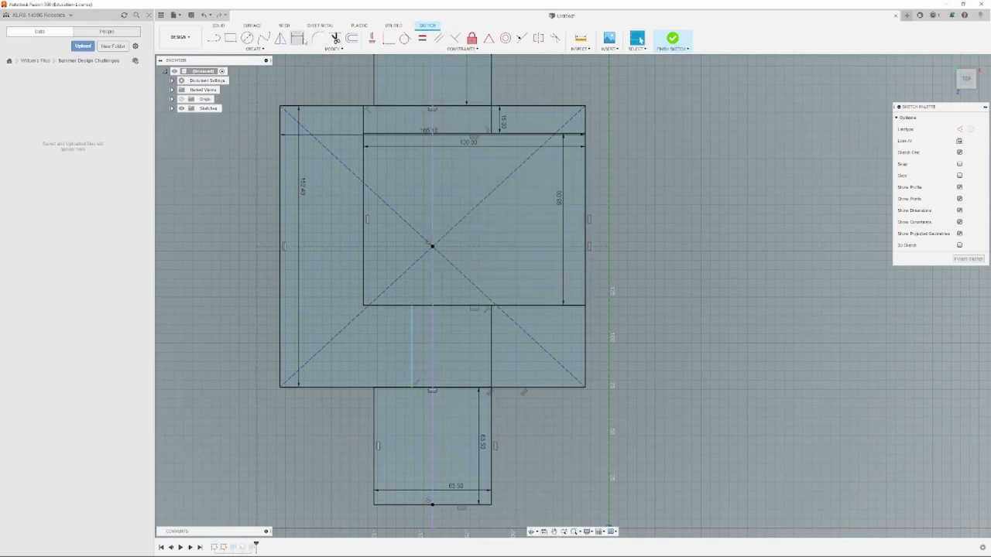
Step: Dimension the new lower vertical line at 103 mm from the outer rectangle's right edge
{"action": "left_click", "coordinate": [303, 41]}
{"action": "left_click", "coordinate": [412, 353]}
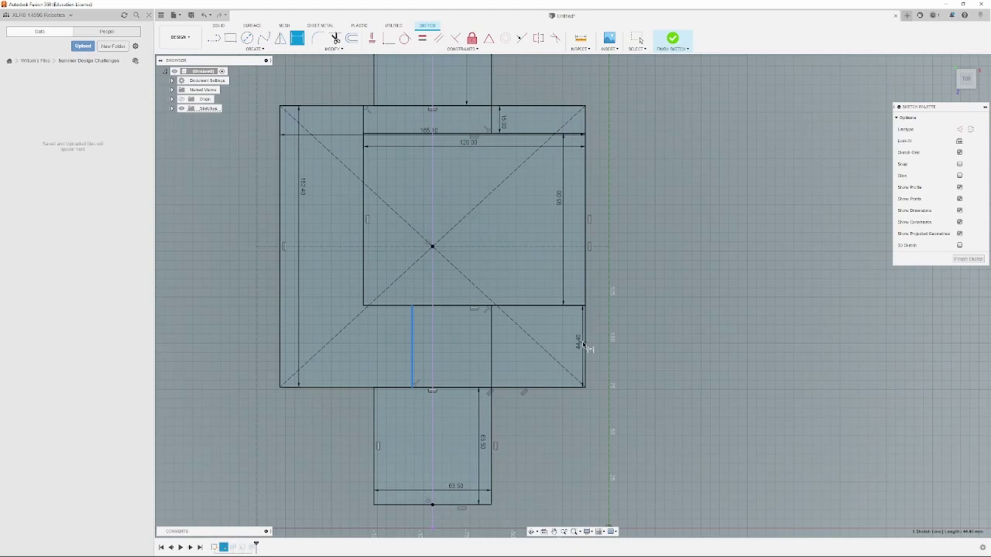
{"action": "left_click", "coordinate": [586, 349]}
{"action": "left_click", "coordinate": [475, 348]}
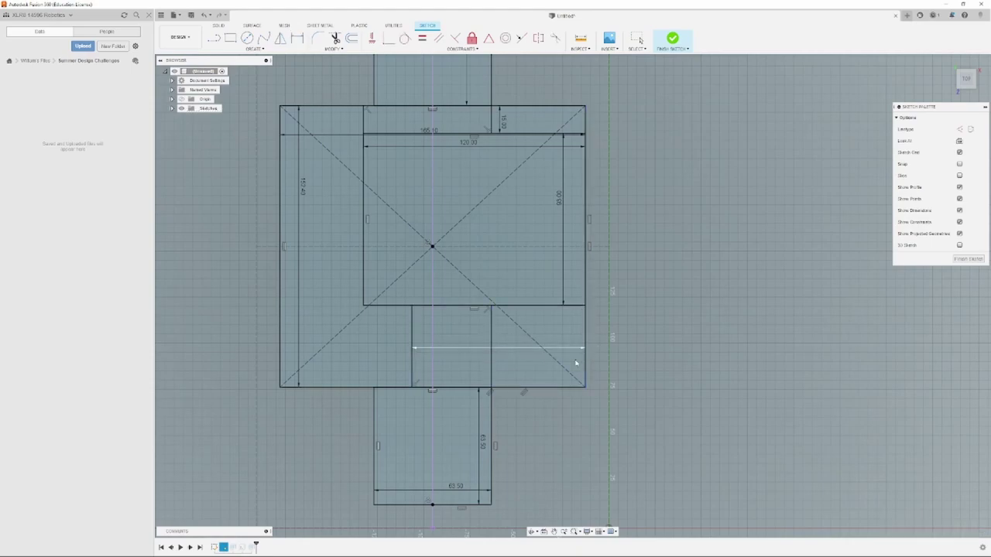
{"action": "type", "text": "103"}
{"action": "key", "text": "Return"}
{"action": "key", "text": "r"}
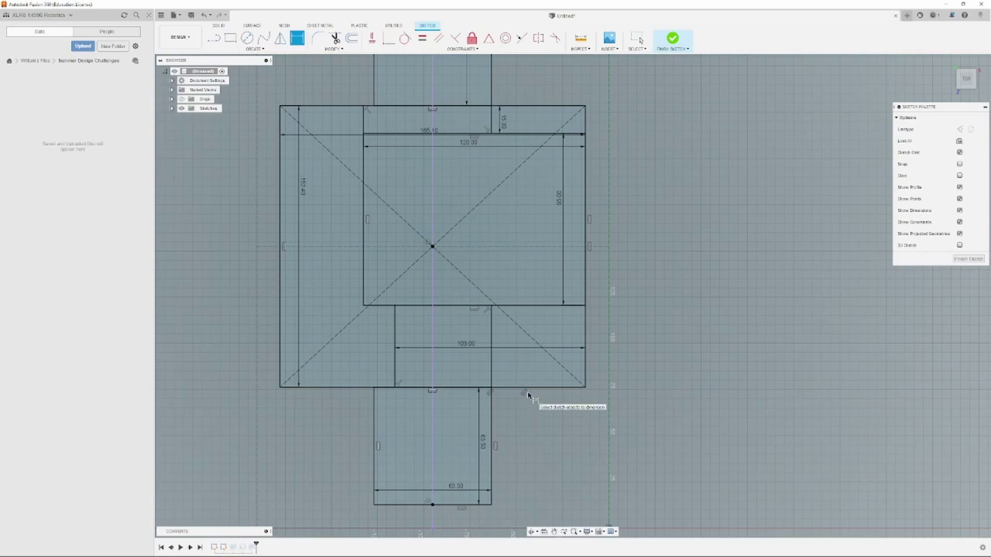
{"action": "key", "text": "Escape"}
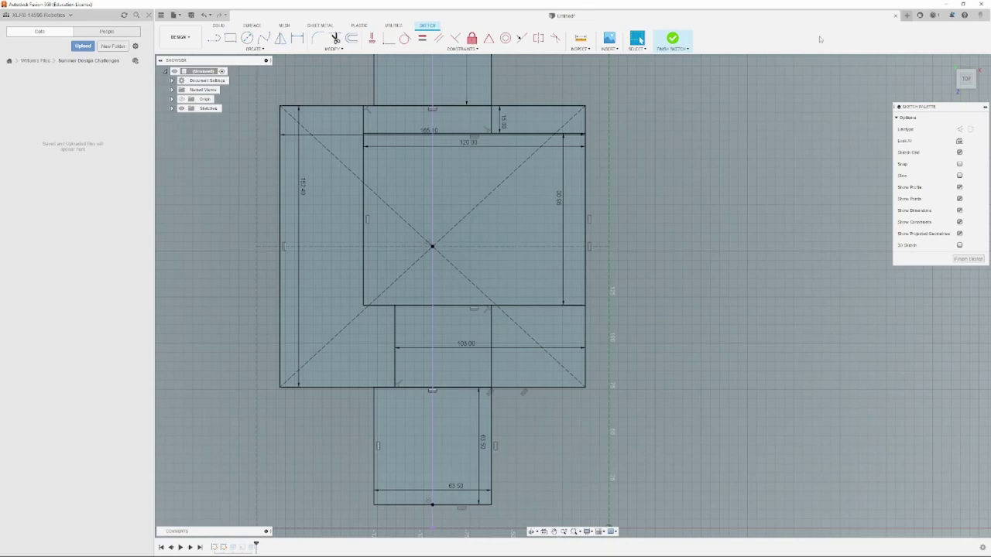
Step: Move the outer rectangle's width dimension above the upper square and set it to 190.50 mm
{"action": "left_click_drag", "start_coordinate": [426, 131], "coordinate": [421, 94]}
{"action": "middle_click_drag", "start_coordinate": [491, 107], "coordinate": [504, 237]}
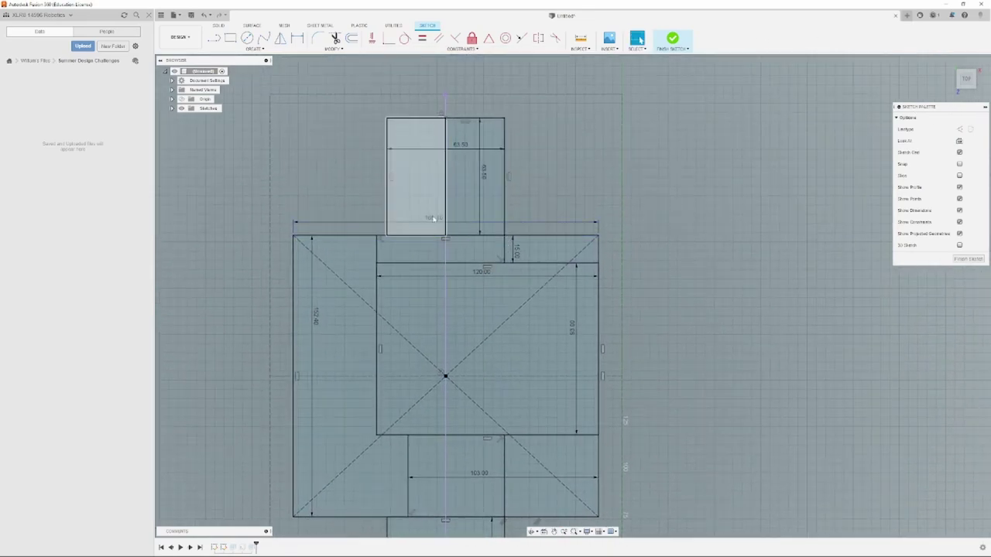
{"action": "left_click_drag", "start_coordinate": [434, 218], "coordinate": [438, 80]}
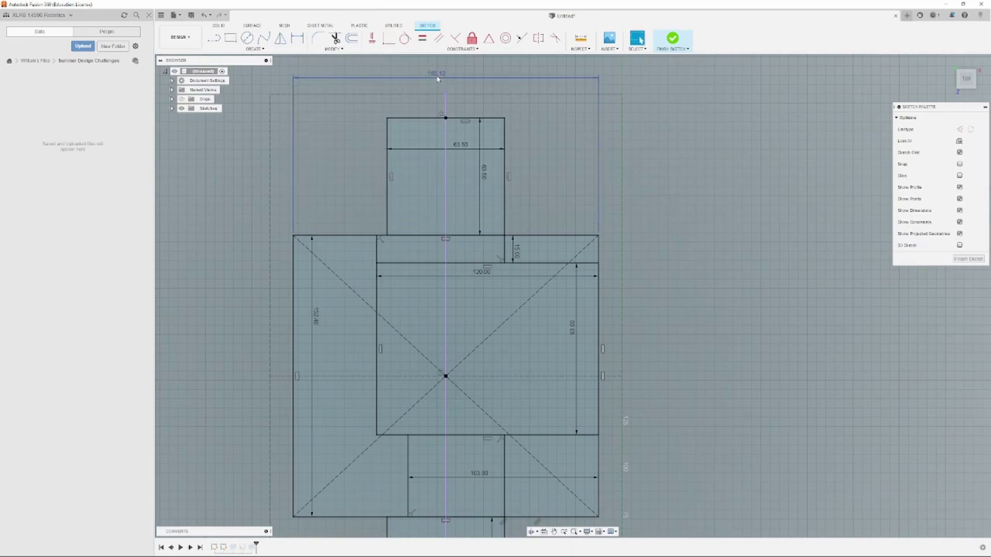
{"action": "double_click", "coordinate": [438, 80]}
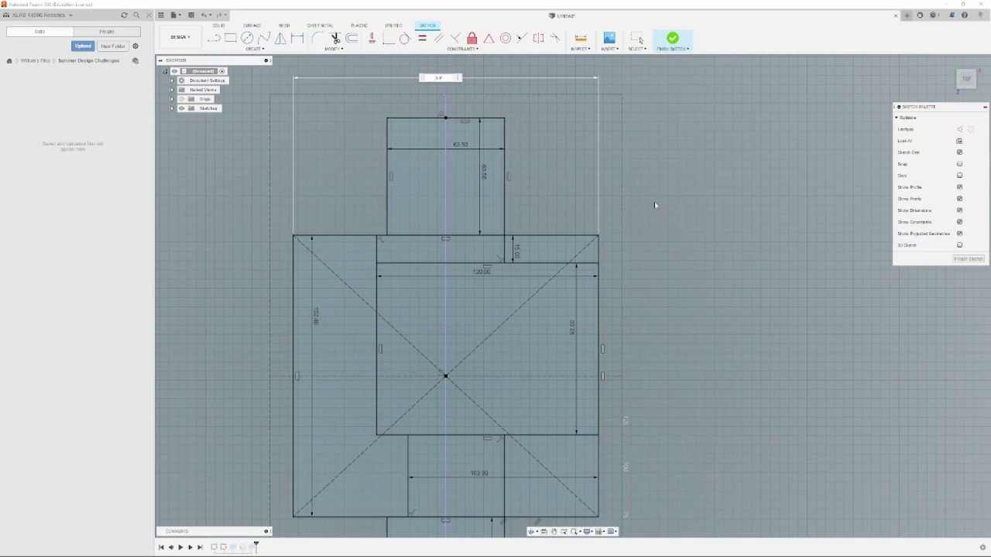
{"action": "key", "text": "Return"}
{"action": "middle_click_drag", "start_coordinate": [395, 373], "coordinate": [400, 279]}
{"action": "scroll", "coordinate": [411, 278], "scroll_direction": "down", "scroll_amount": 2}
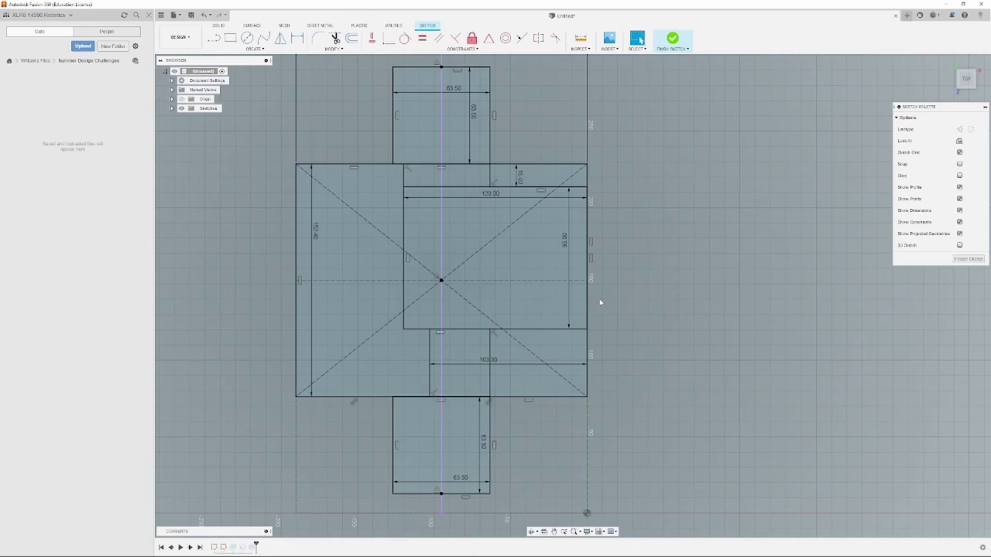
{"action": "middle_click_drag", "start_coordinate": [535, 150], "coordinate": [540, 232]}
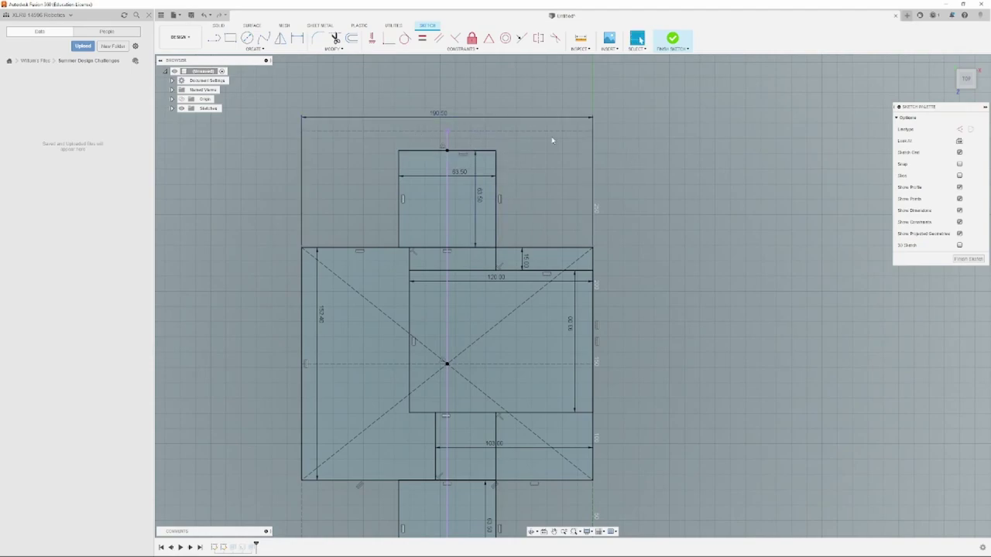
{"action": "middle_click_drag", "start_coordinate": [551, 140], "coordinate": [546, 75]}
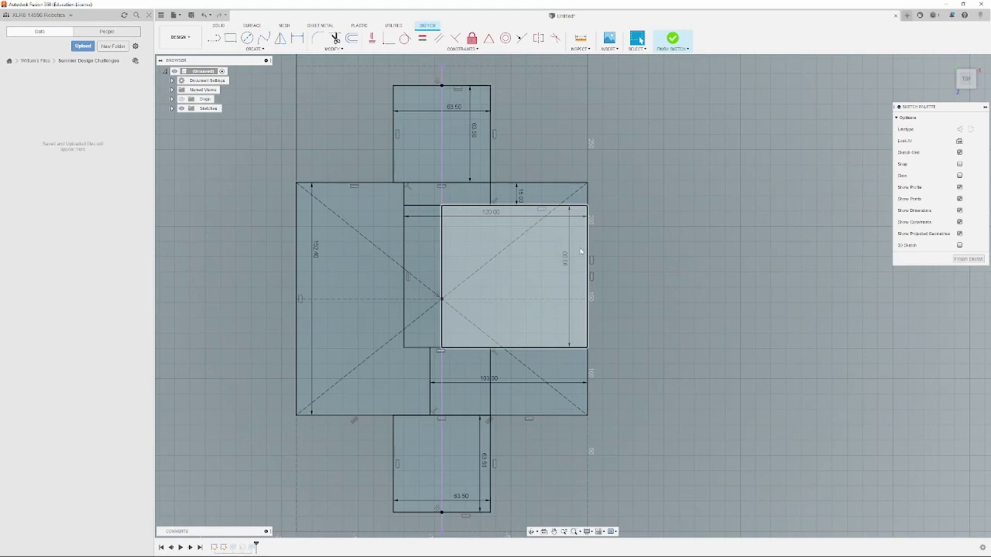